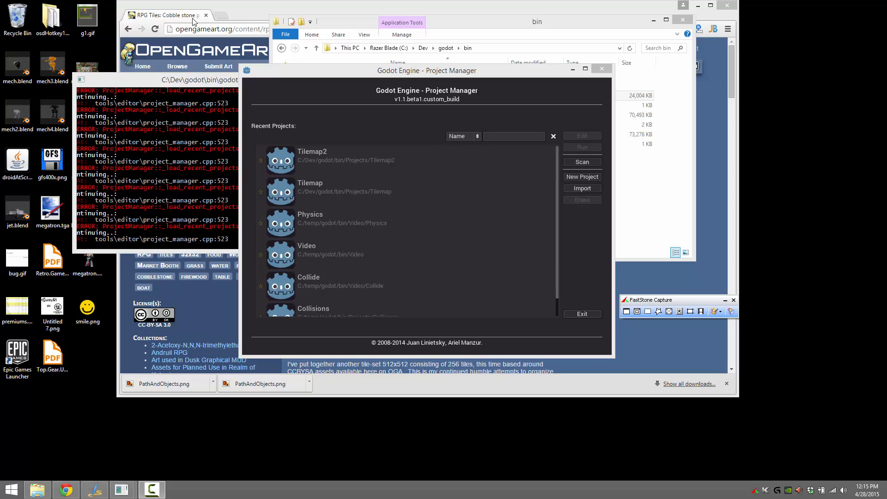
View the RPG Tiles page on OpenGameArt, and look at the sprite sheet roguelikeSheet_transparent.png from the desktop.
click(251, 8)
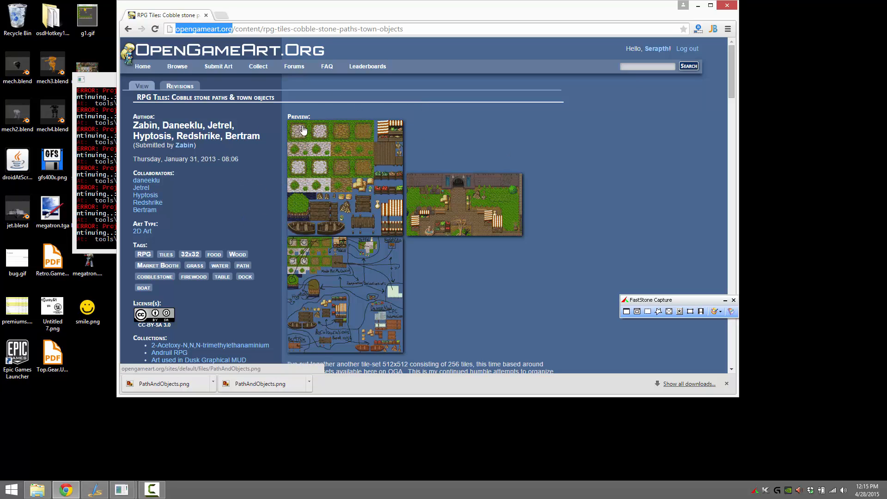
click(90, 68)
double_click(89, 69)
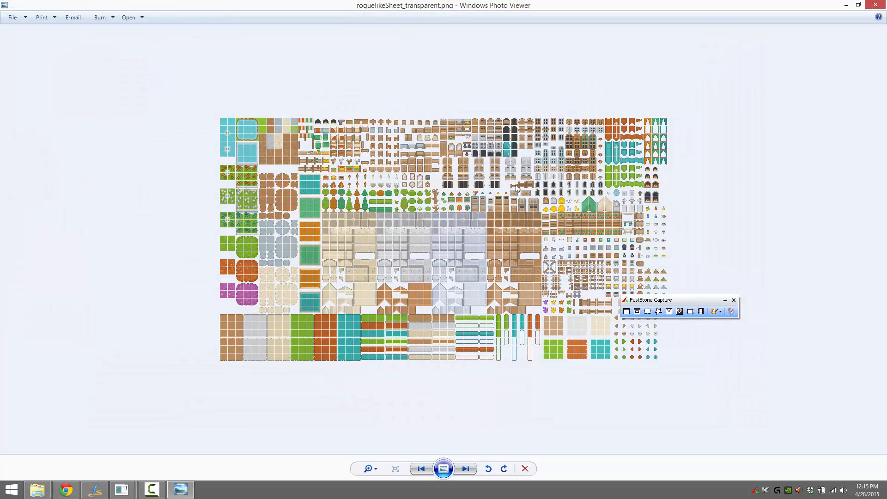
click(866, 9)
Move the console window aside and compare the tile sheets PathAndObjects.png and roguelikeSheet_transparent.png, closing each after viewing.
drag(92, 77, 569, 238)
double_click(89, 209)
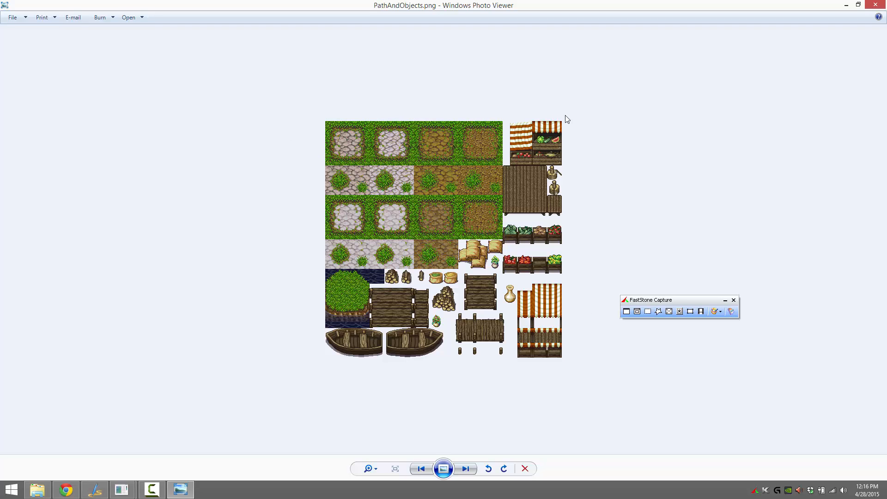
click(876, 4)
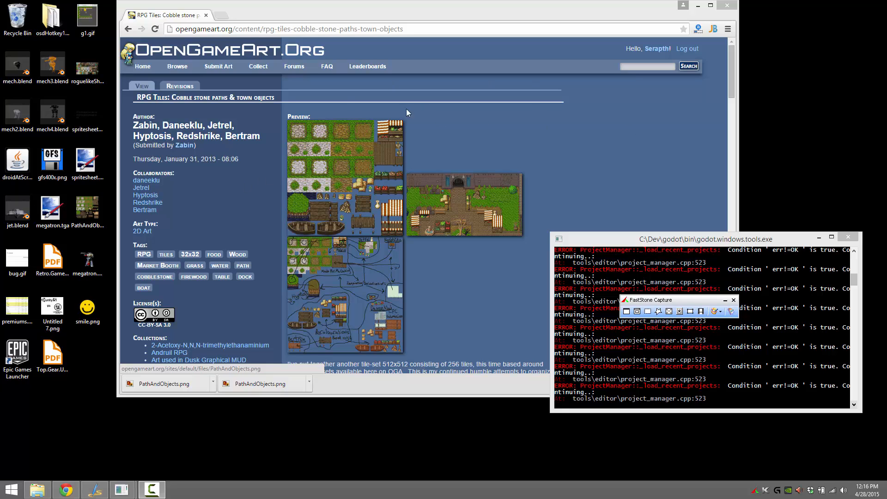
double_click(86, 69)
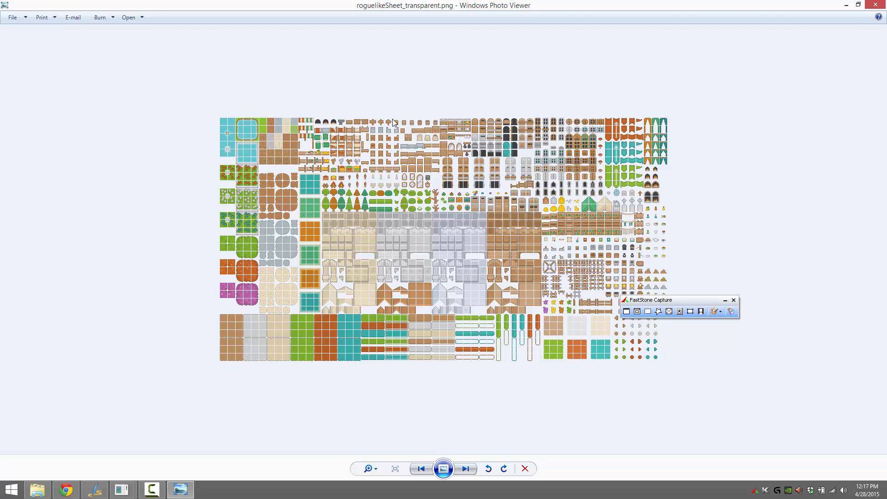
click(883, 4)
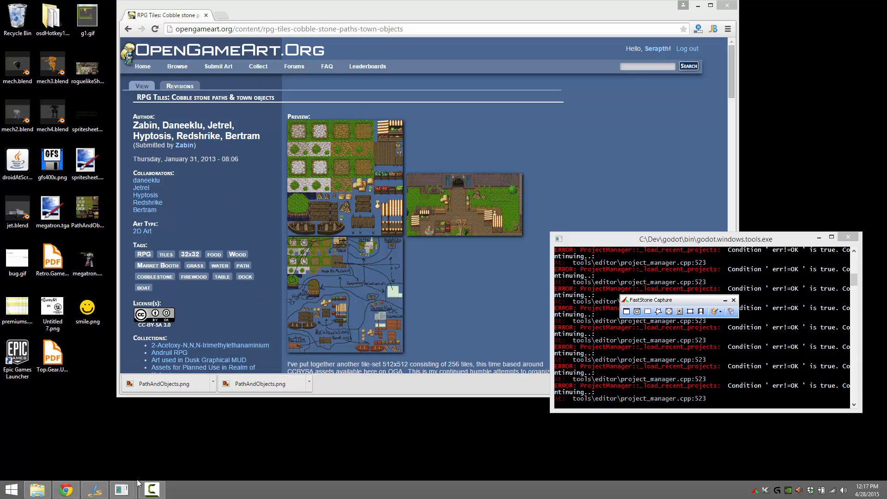
Switch to the Godot Project Manager, start a new project and create a folder named Tilemap3 inside C:/Dev/godot/bin/Projects for it.
mouse_move(122, 489)
click(168, 440)
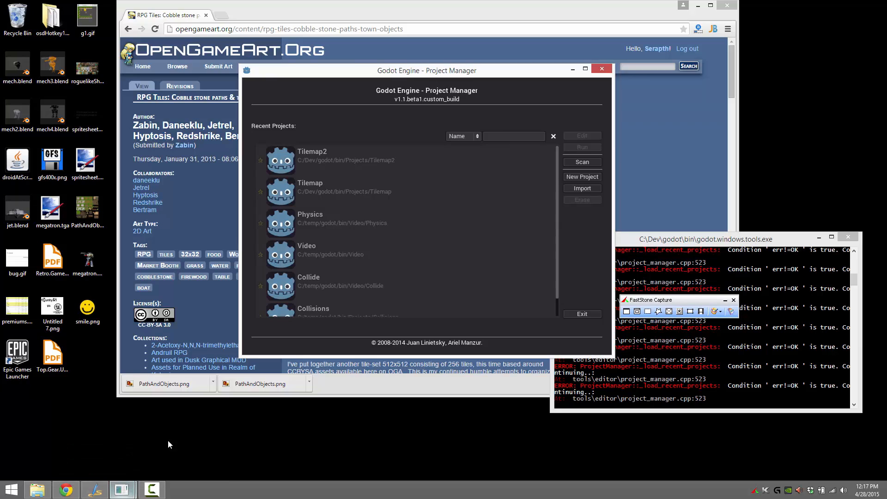
click(573, 176)
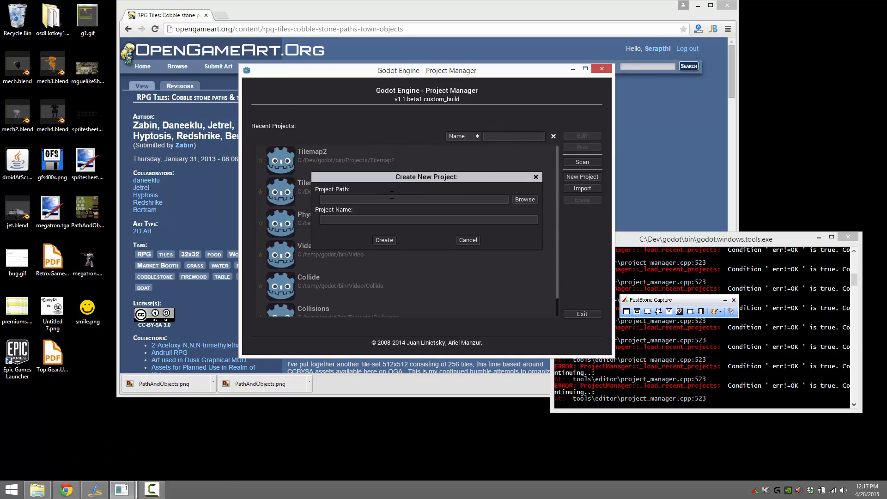
click(526, 199)
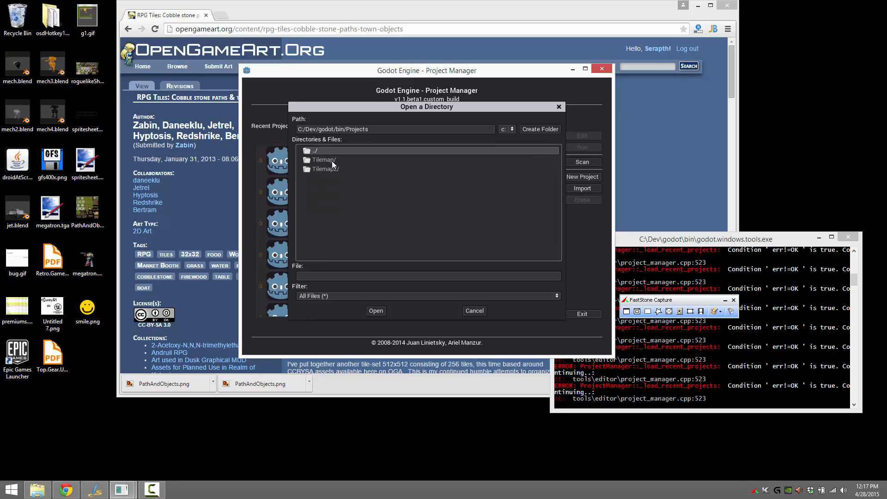
click(385, 128)
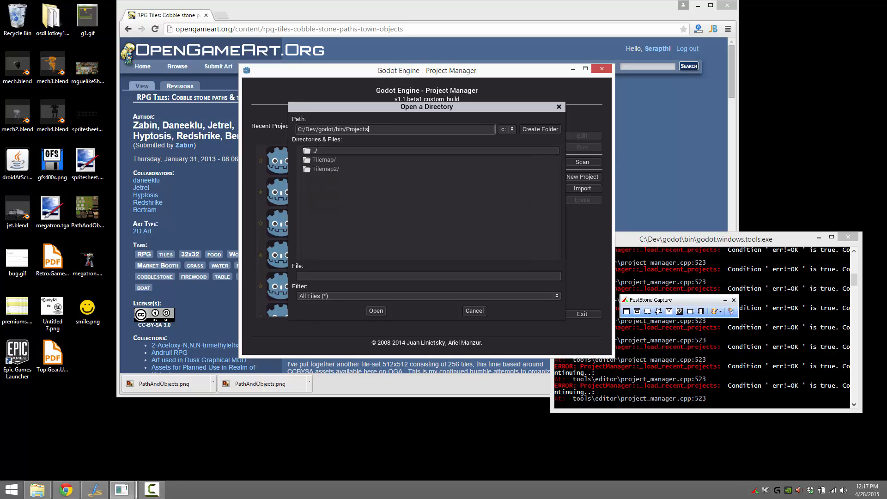
click(556, 132)
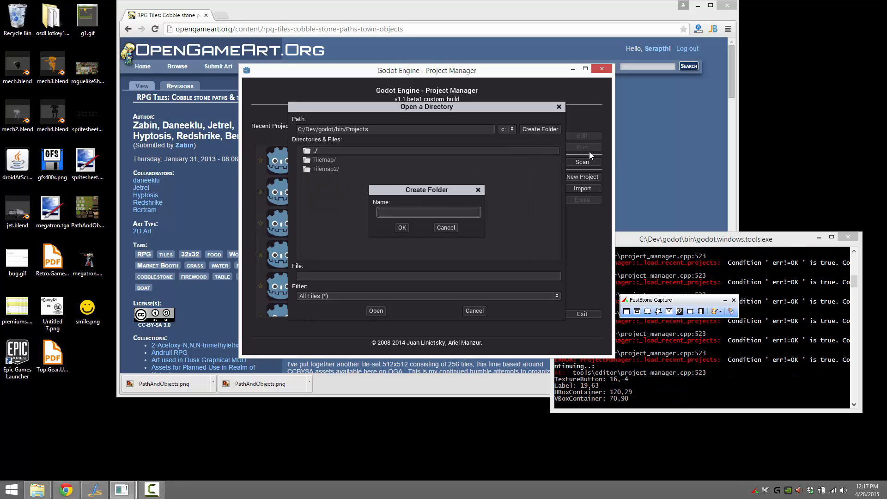
text(Tilempa3)
key(BackSpace)
key(BackSpace)
text(p3)
click(403, 228)
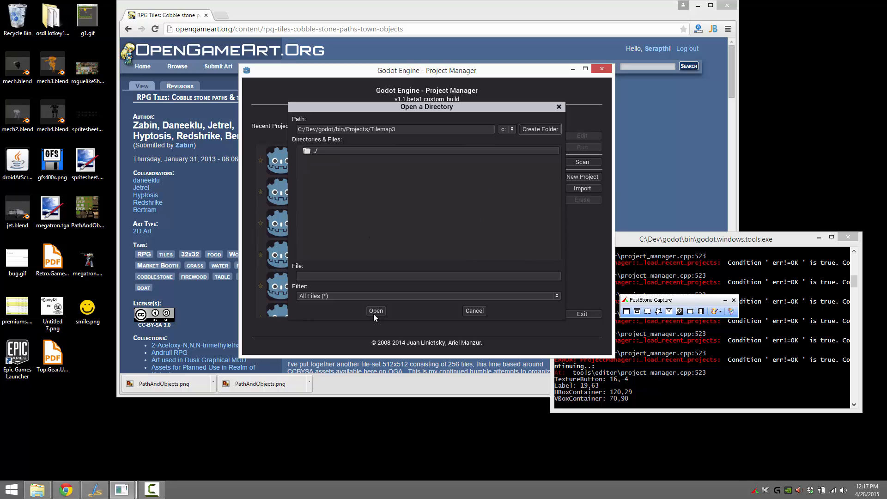
Create the project Tilemap3 in the new folder and open it in the editor.
click(375, 312)
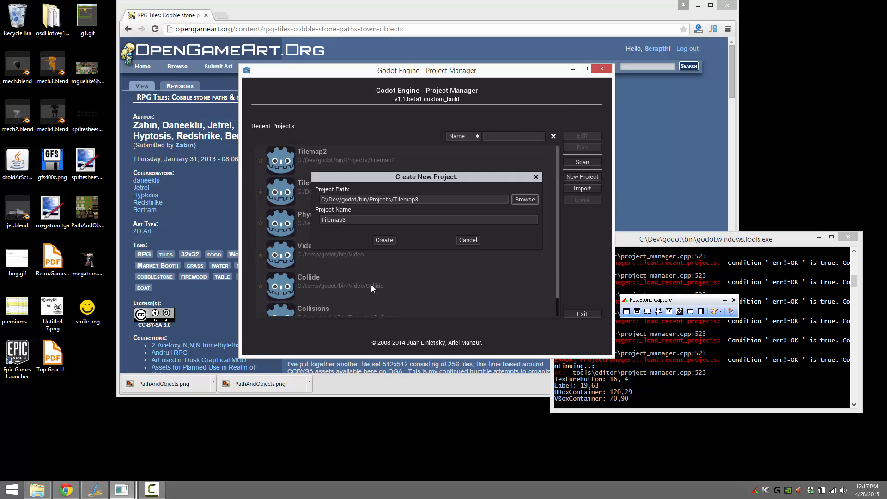
click(389, 240)
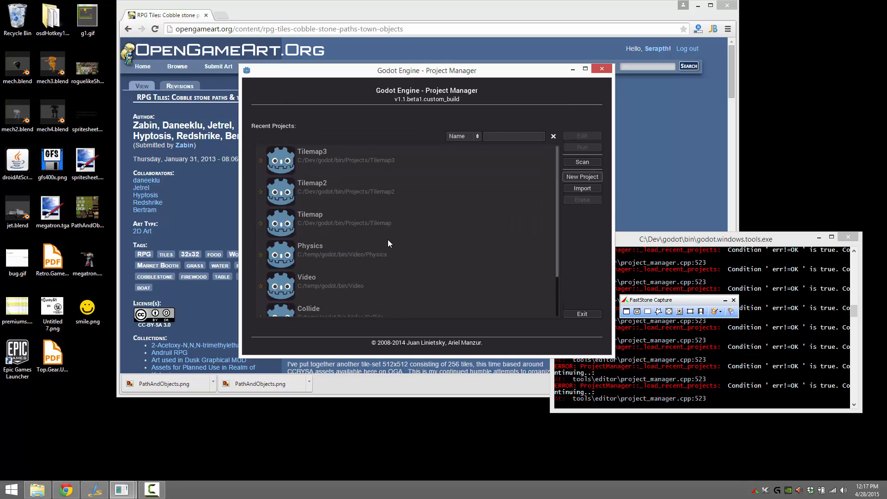
double_click(328, 149)
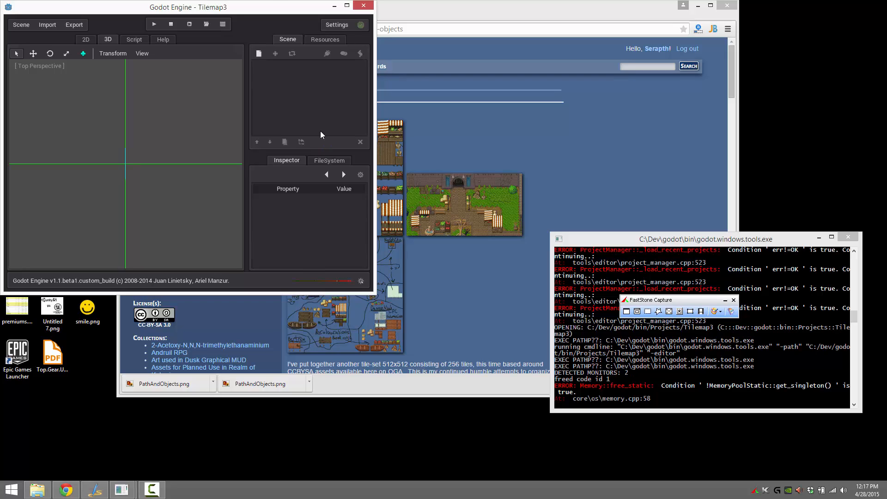
Maximize the editor window on the 2D workspace and close the floating FastStone Capture toolbar.
double_click(268, 11)
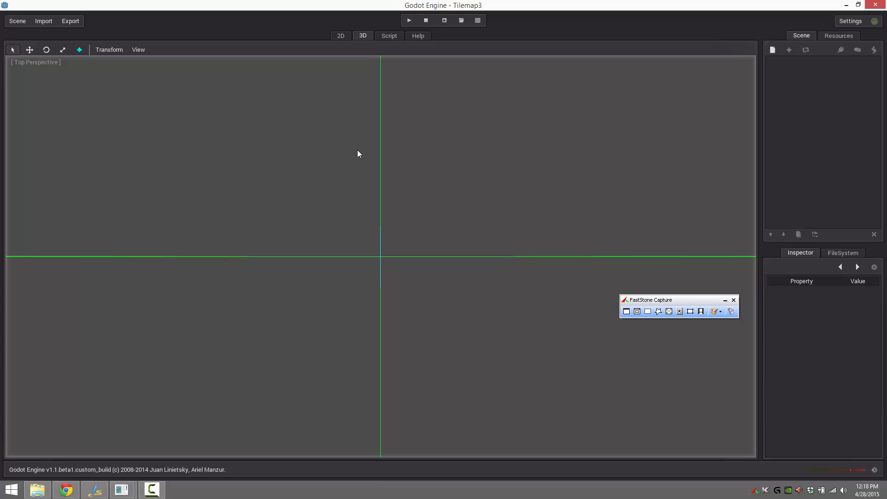
click(341, 37)
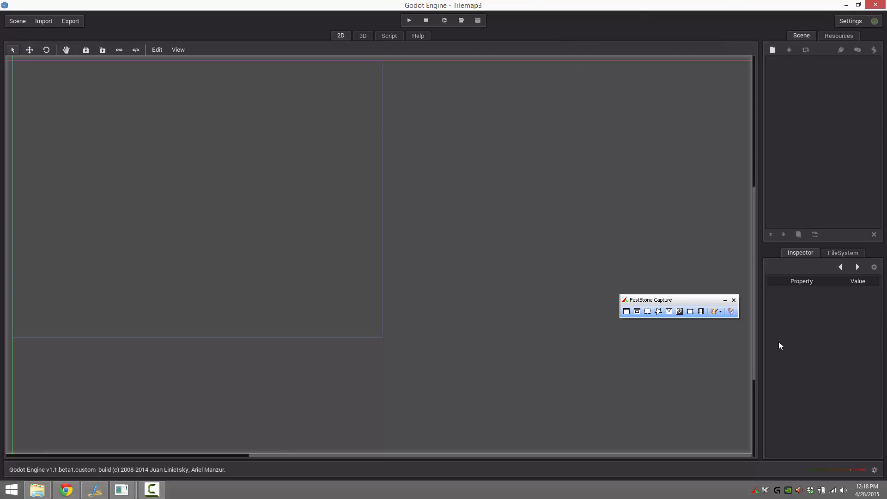
click(734, 300)
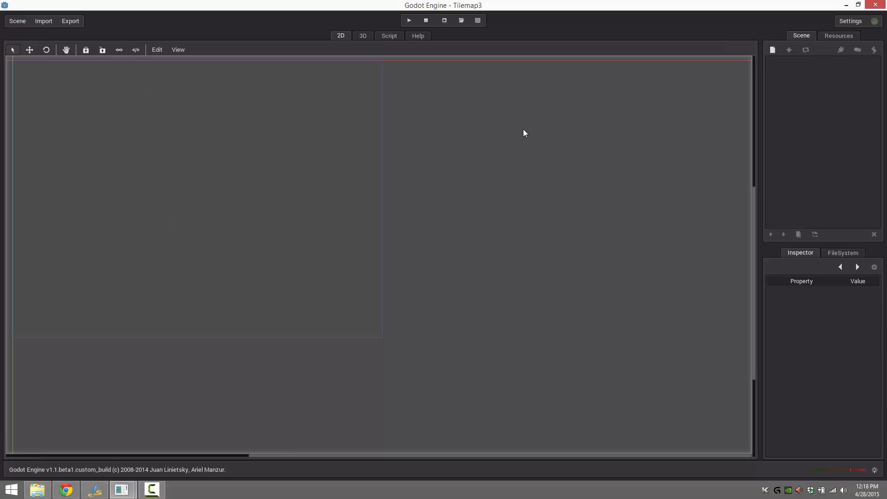
Add a plain Node as the root of the empty scene and select it.
click(18, 21)
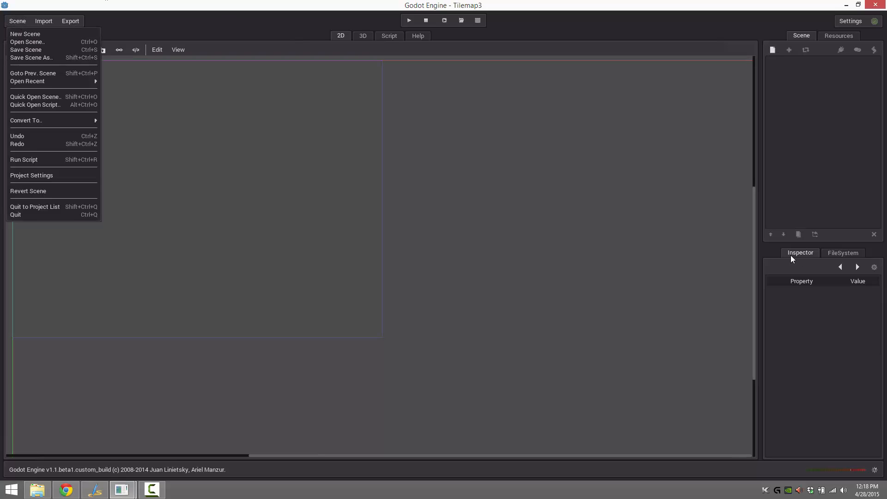
click(798, 38)
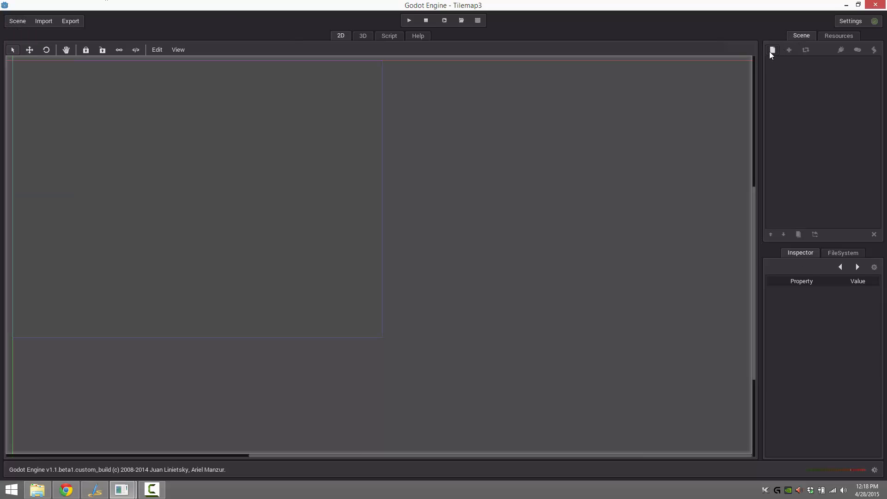
click(773, 50)
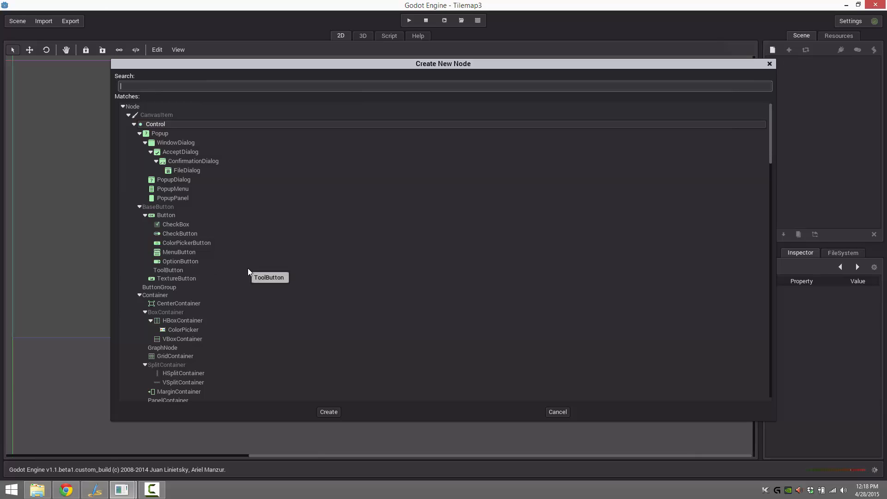
double_click(132, 108)
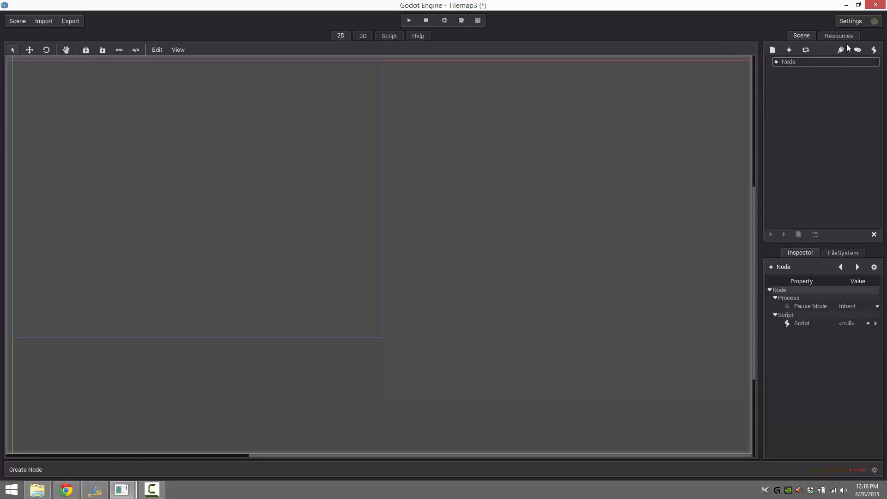
click(794, 63)
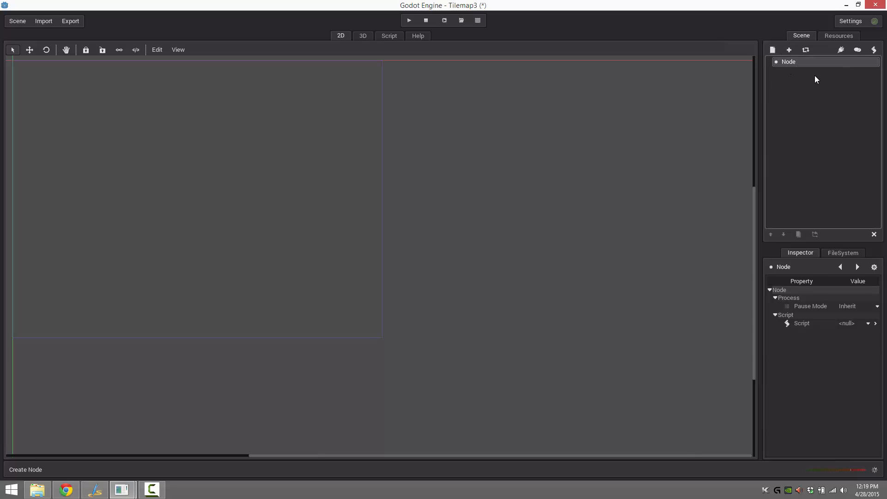
Start a 2D texture import and choose PathAndObjects.png from the user's Desktop folder as the source texture.
click(39, 21)
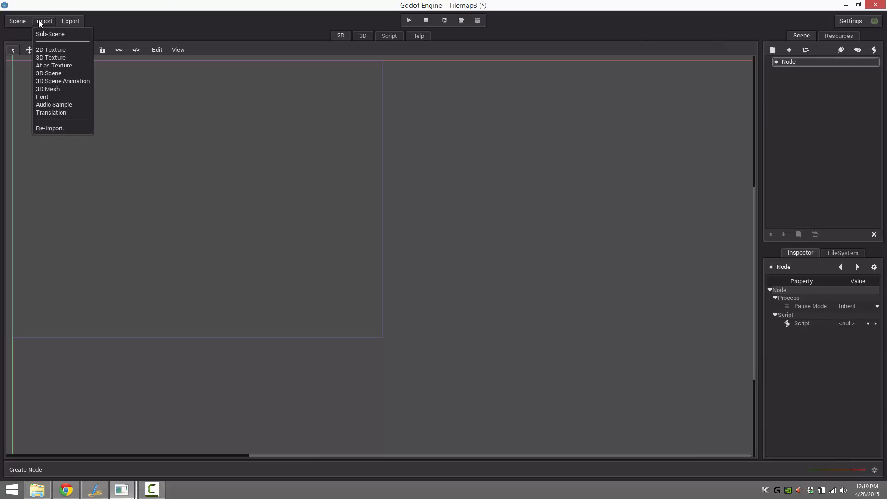
click(55, 49)
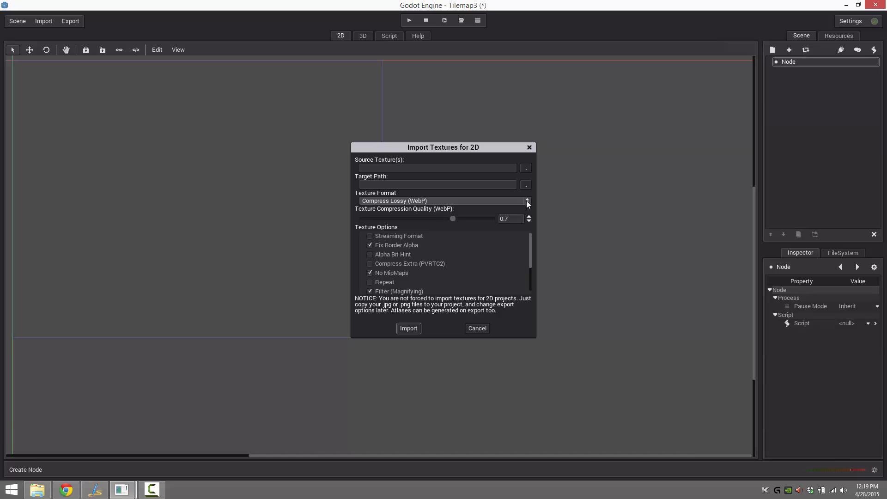
click(525, 168)
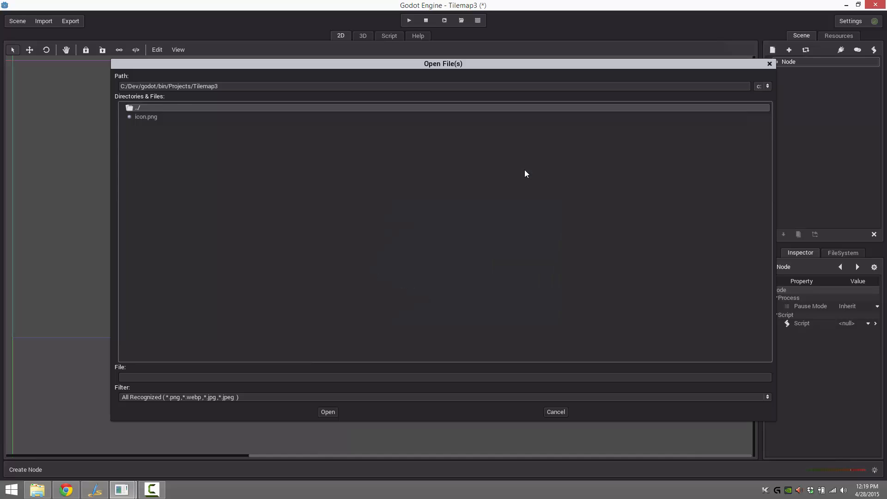
double_click(140, 109)
double_click(140, 109)
double_click(139, 109)
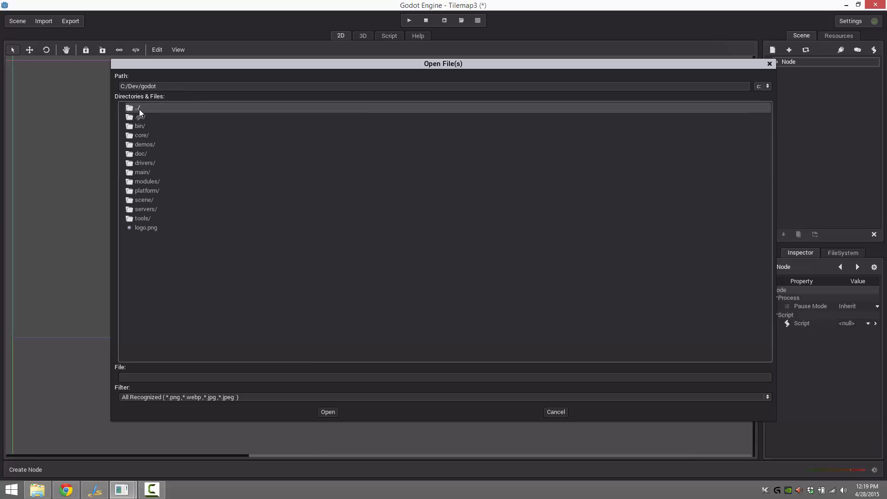
double_click(140, 109)
double_click(139, 109)
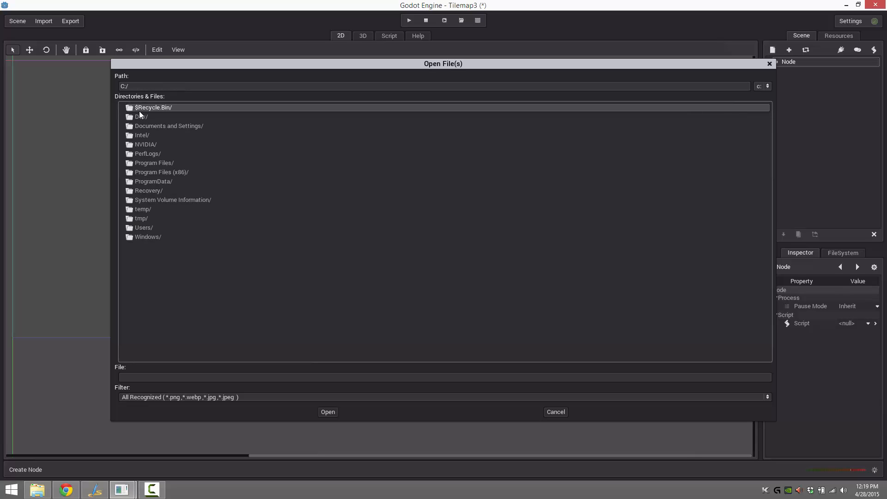
double_click(141, 228)
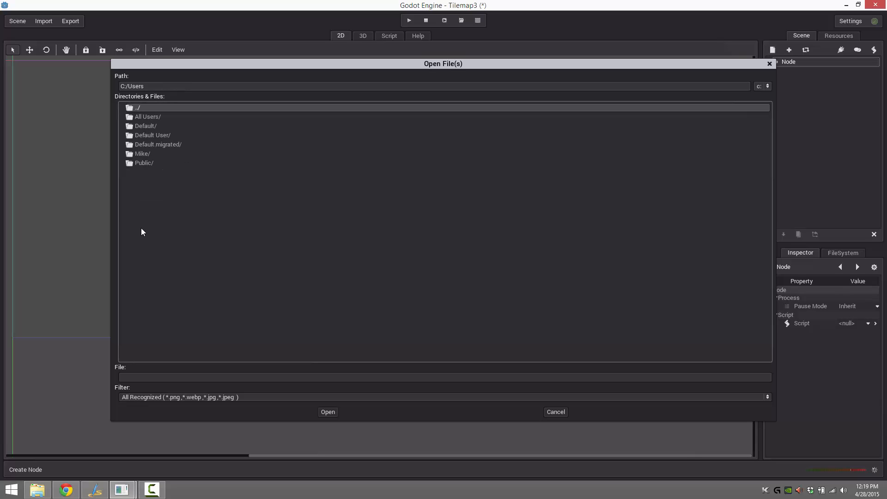
double_click(140, 153)
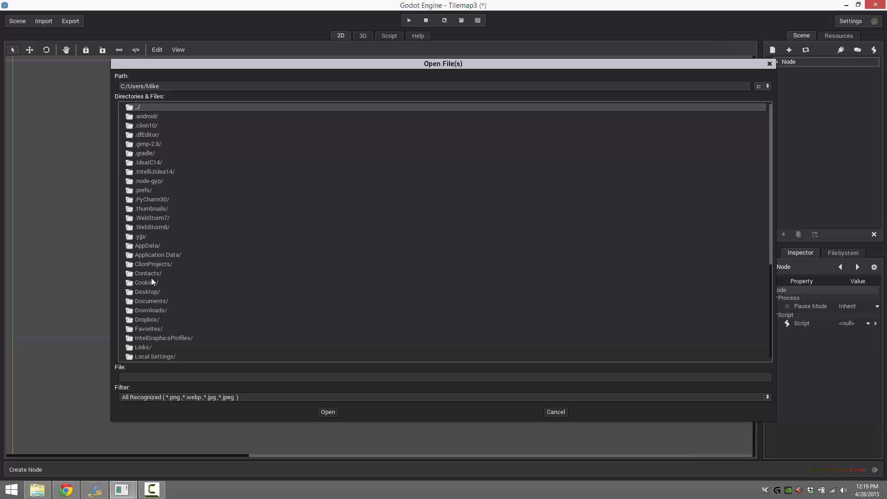
double_click(147, 292)
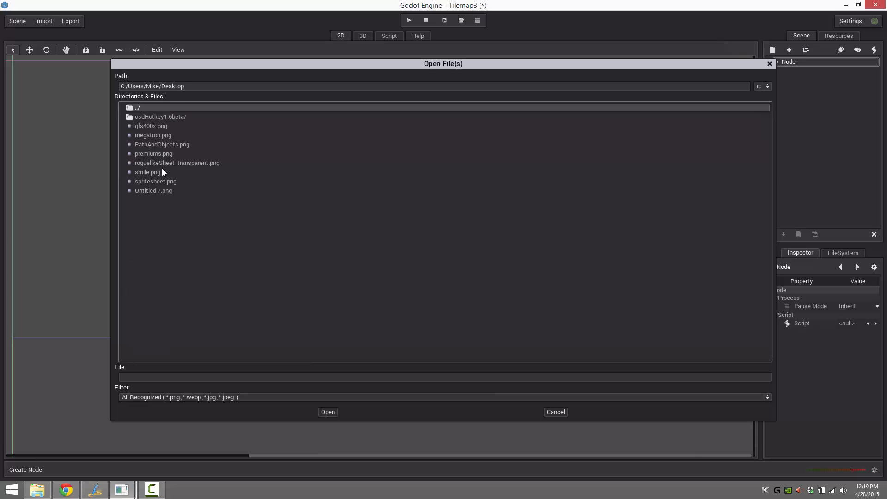
double_click(151, 145)
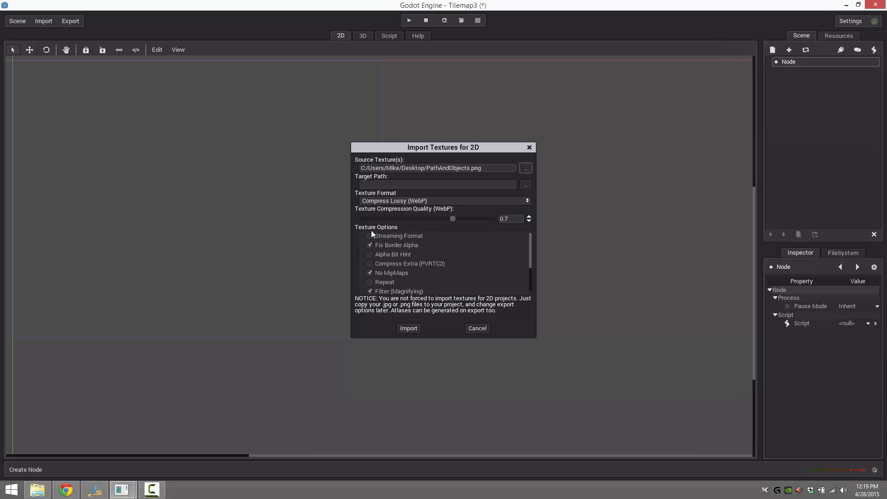
Set the import's target path to res:// and import the texture with the default options.
click(527, 185)
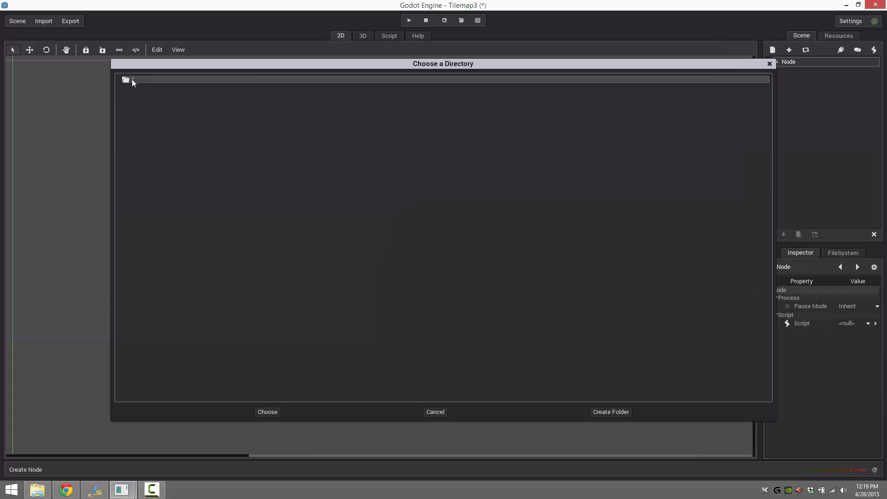
click(268, 411)
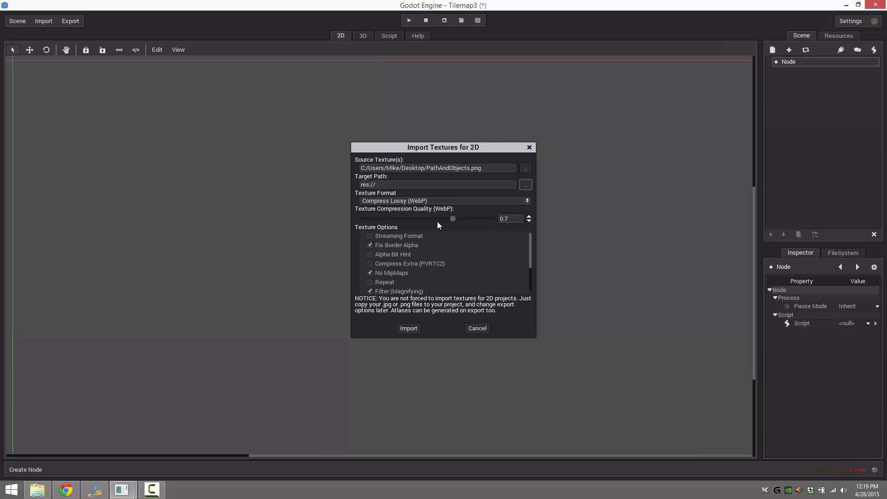
click(398, 329)
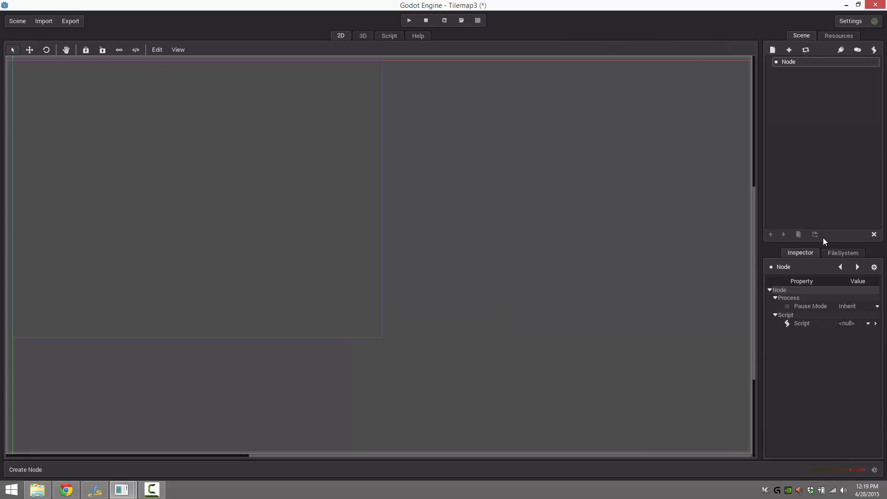
Check the imported texture in the project files, and add a Sprite as a child of the root Node.
click(842, 253)
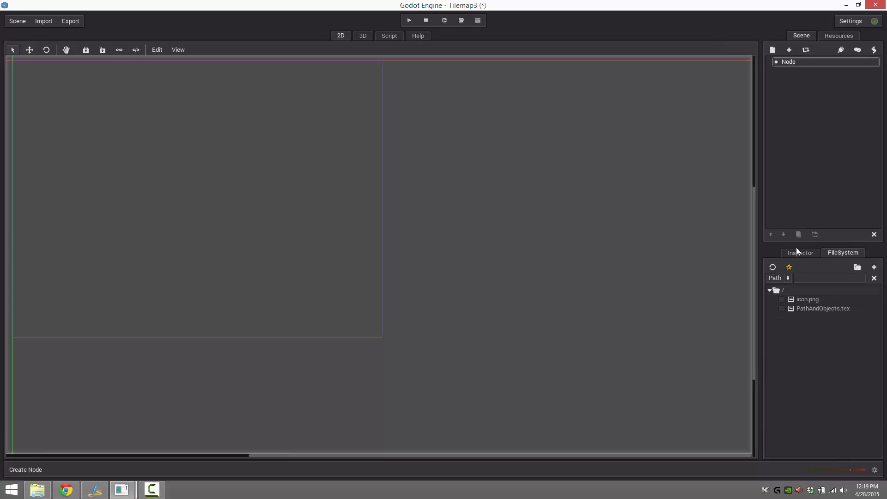
click(806, 255)
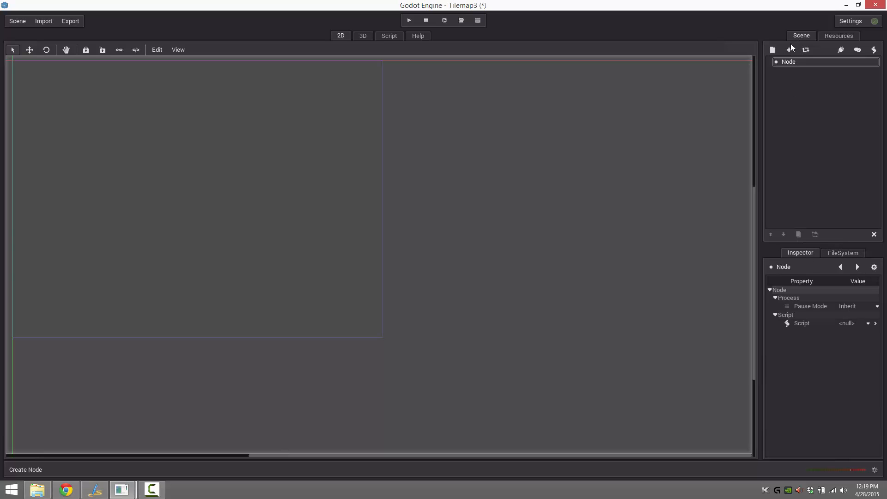
click(792, 64)
click(773, 50)
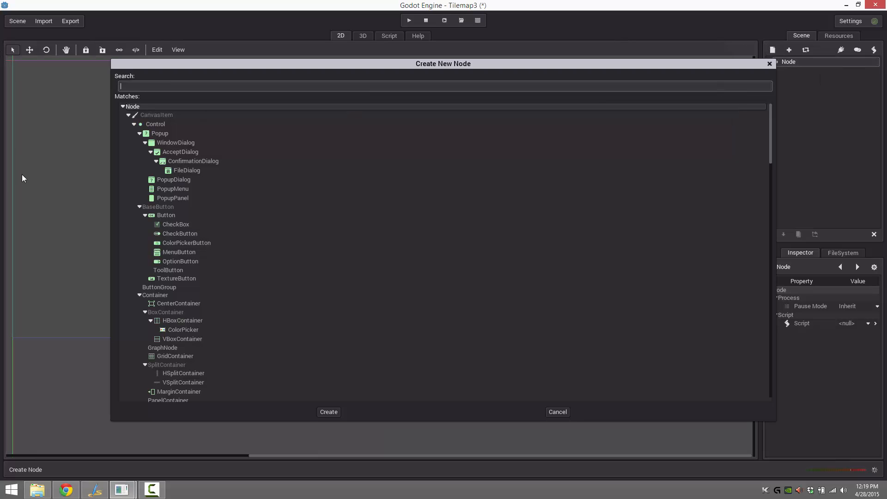
text(Sprite)
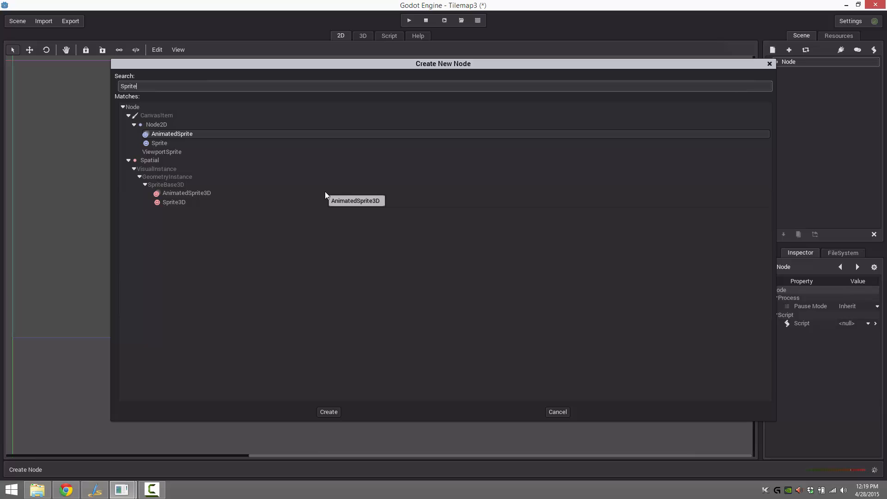
double_click(158, 144)
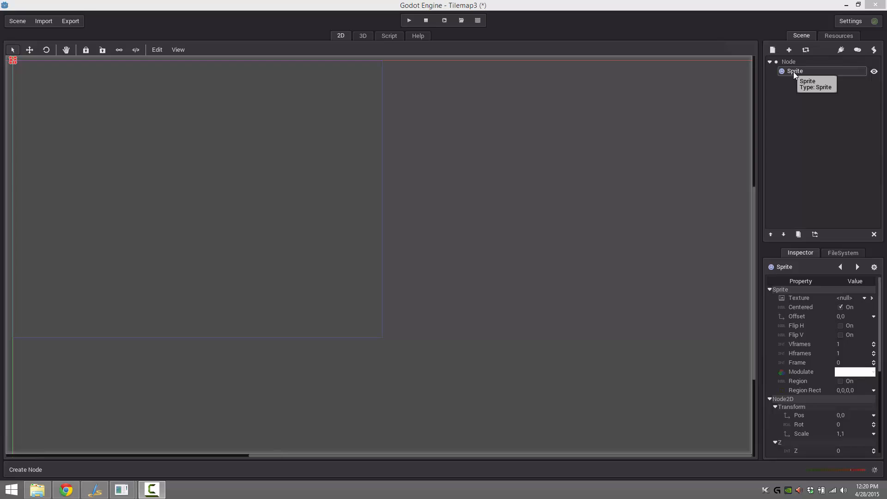
Rename the new Sprite node as Tile1.
click(825, 72)
click(825, 72)
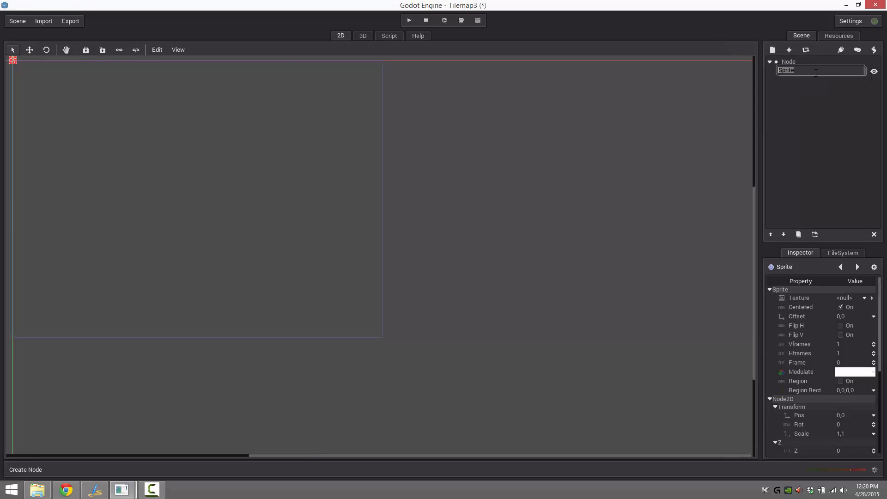
text(Tile1)
key(Return)
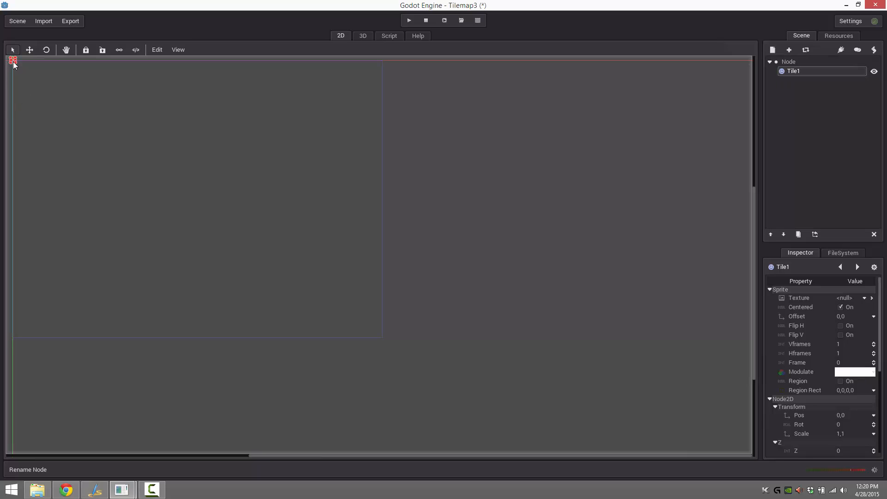
Load PathAndObjects.tex from the project folder as the texture of Tile1.
click(865, 299)
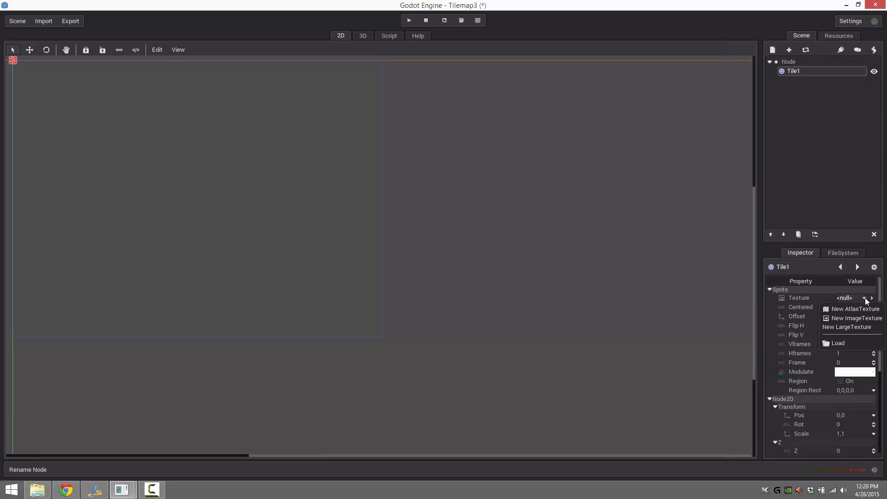
click(845, 342)
click(161, 126)
double_click(161, 125)
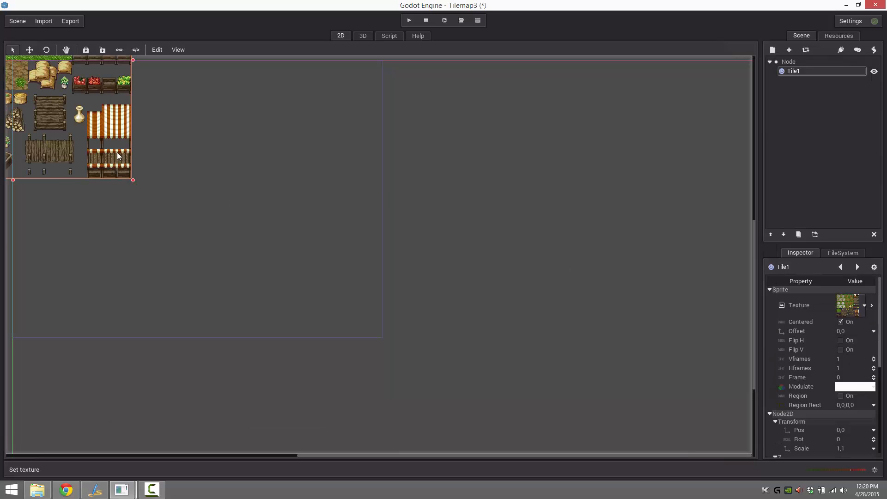
Enable the Region option on Tile1 and open its Region Rect values for editing.
scroll(154, 187, up, 10)
scroll(154, 187, down, 18)
scroll(224, 96, down, 2)
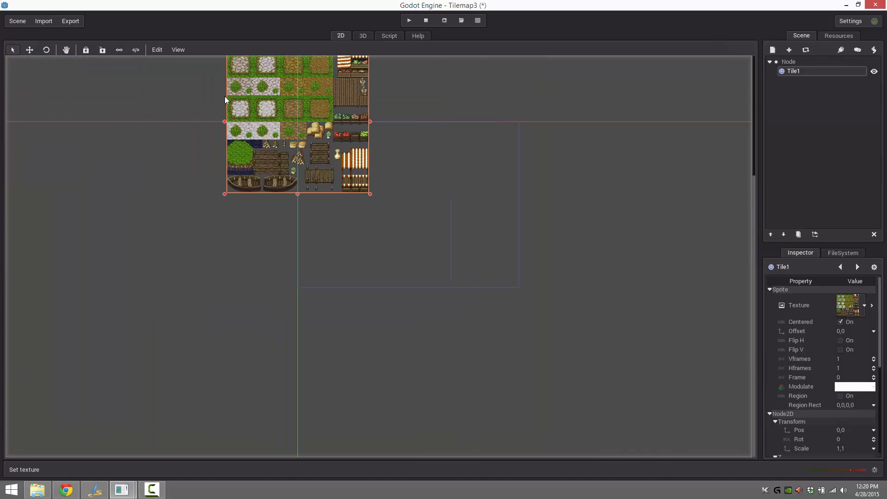
middle_drag(443, 171, 411, 209)
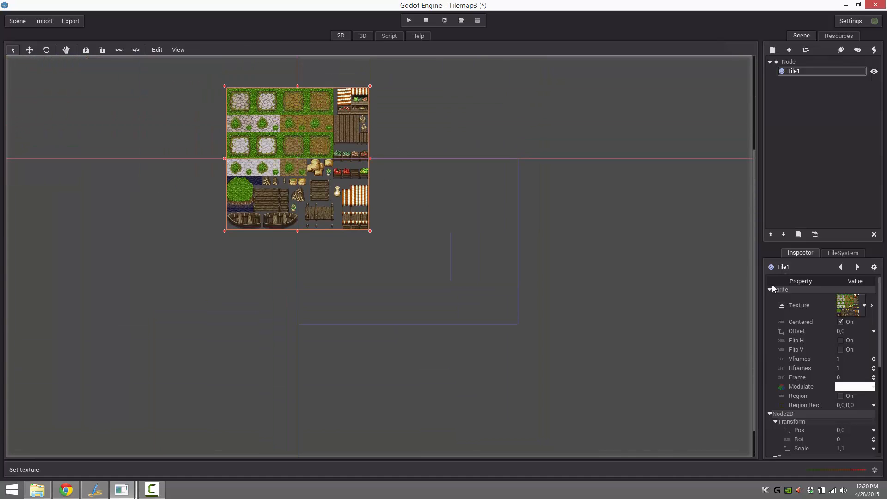
click(840, 396)
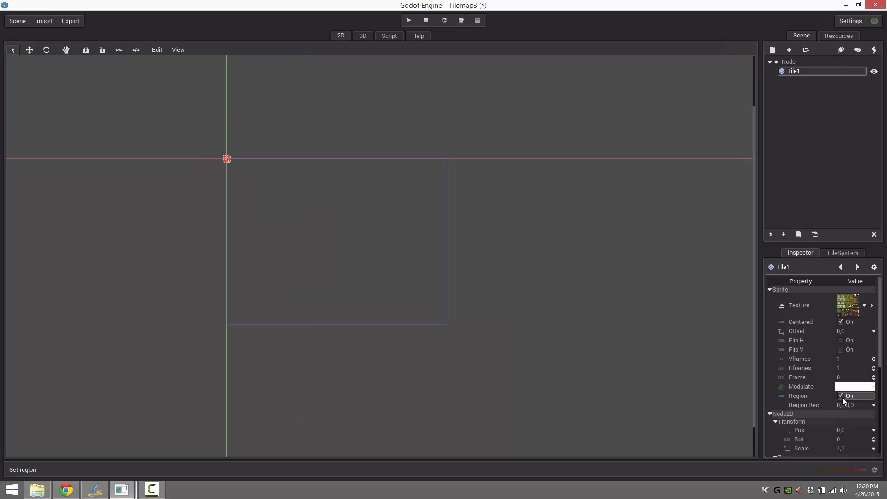
click(862, 405)
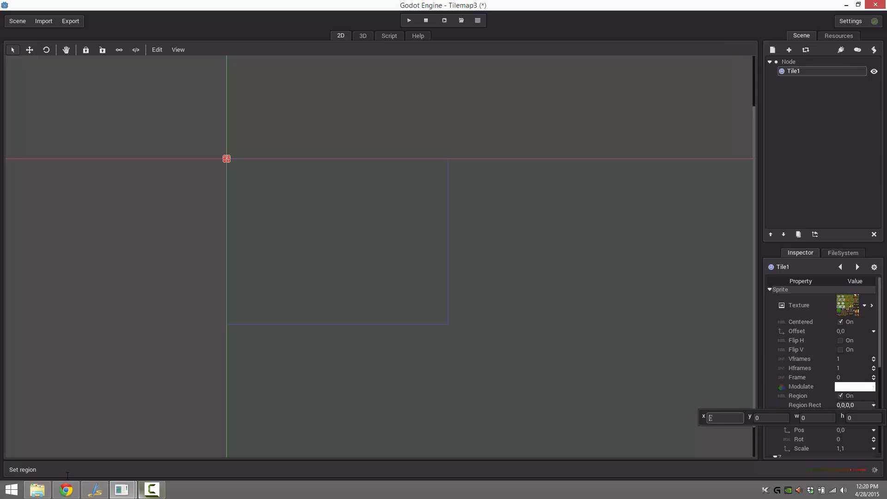
Open PathAndObjects.png from the Windows desktop to examine the tile layout, and return to the Godot editor.
key(super+d)
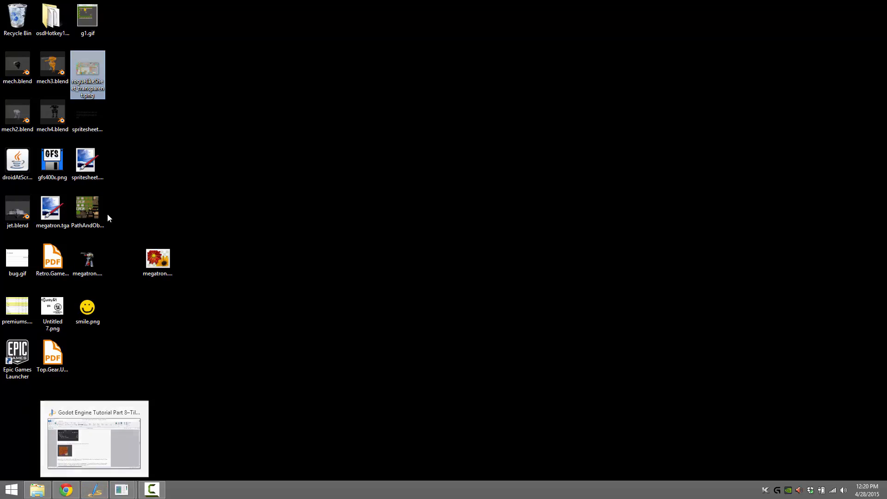
double_click(87, 209)
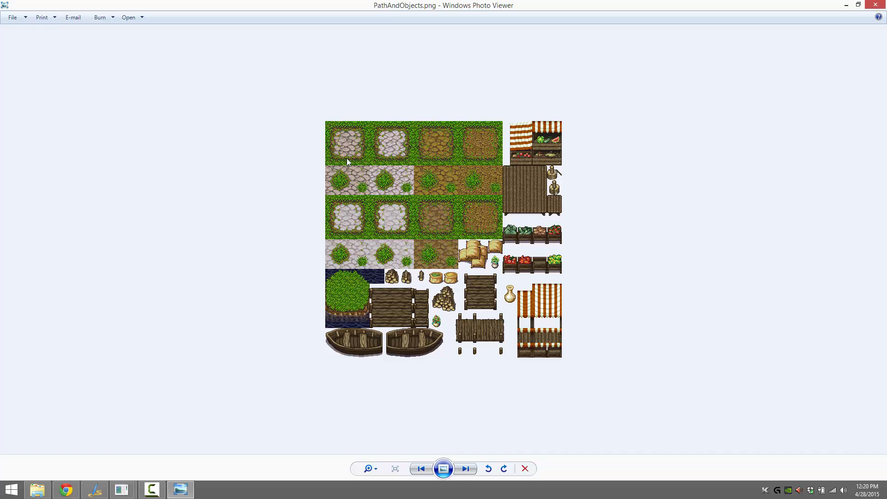
key(alt+Tab)
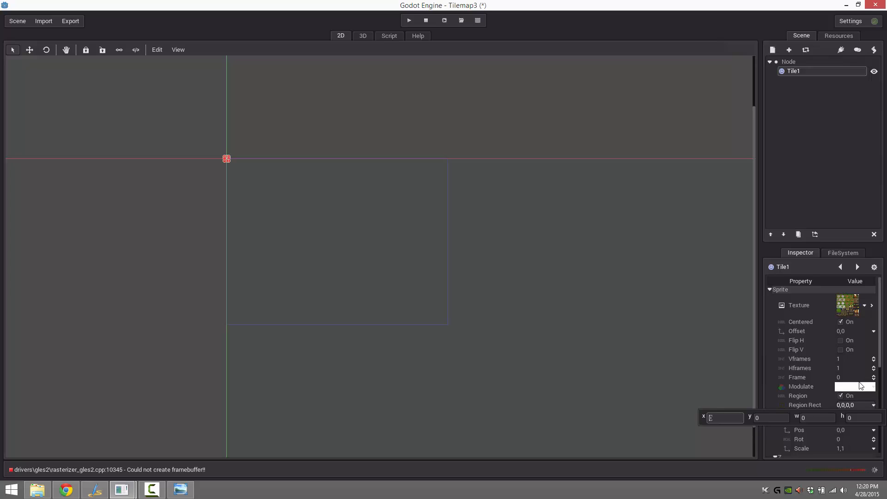
Set the Region Rect of Tile1 to width 32 and height 32, and compare the cropped tile with the source sheet.
click(817, 417)
text(32)
click(864, 417)
text(32)
key(Return)
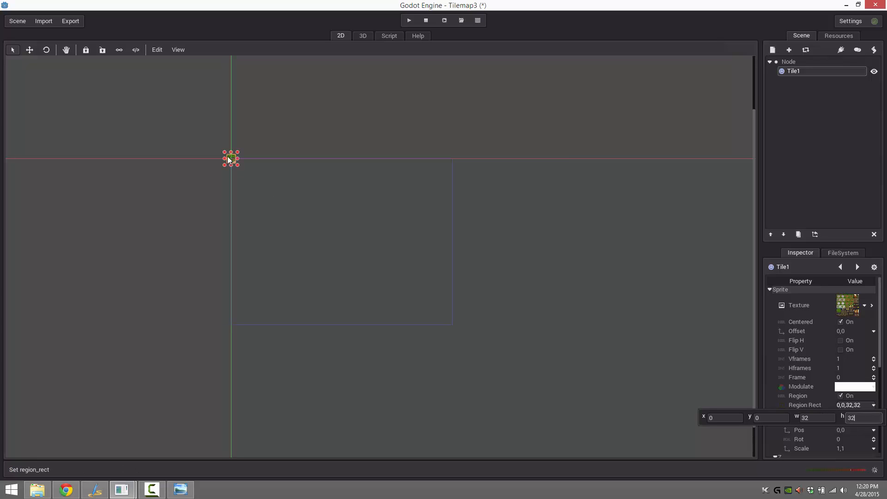
scroll(228, 156, up, 5)
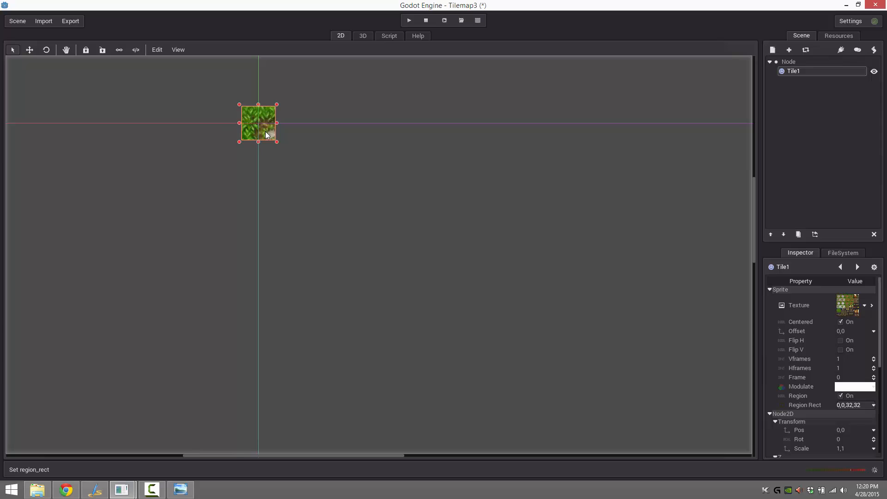
key(alt+Tab)
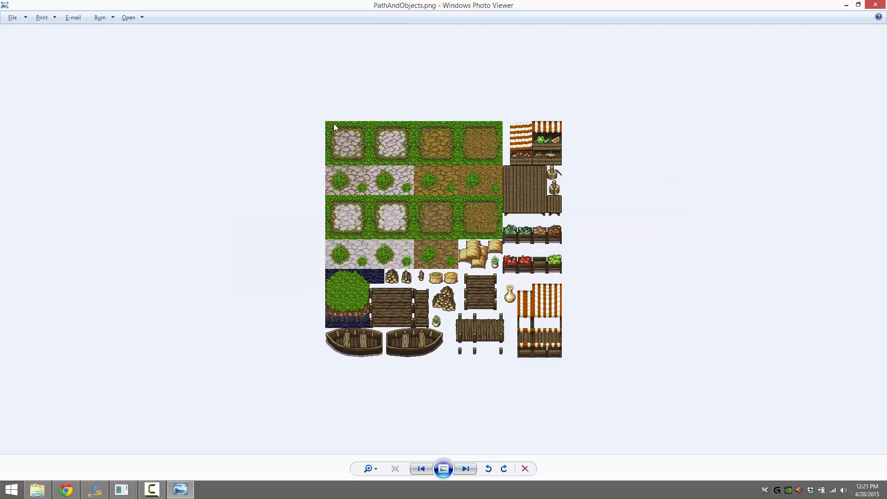
key(alt+Tab)
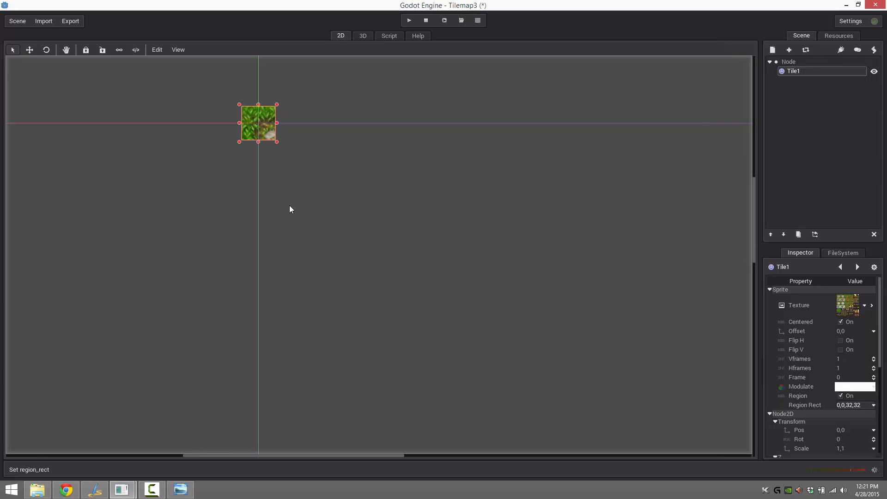
Configure the snap settings with a grid step of 32 px in both directions.
click(156, 50)
click(173, 94)
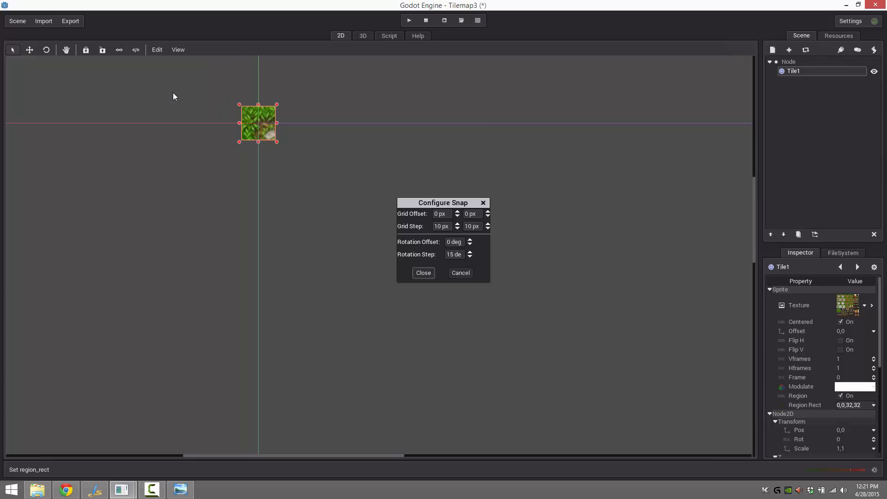
click(441, 227)
key(BackSpace)
key(BackSpace)
text(32)
click(468, 226)
key(BackSpace)
key(BackSpace)
text(32)
click(420, 272)
Turn on Show Grid and move the Tile1 sprite to position 16,16, with its upper-left corner at the origin.
click(157, 49)
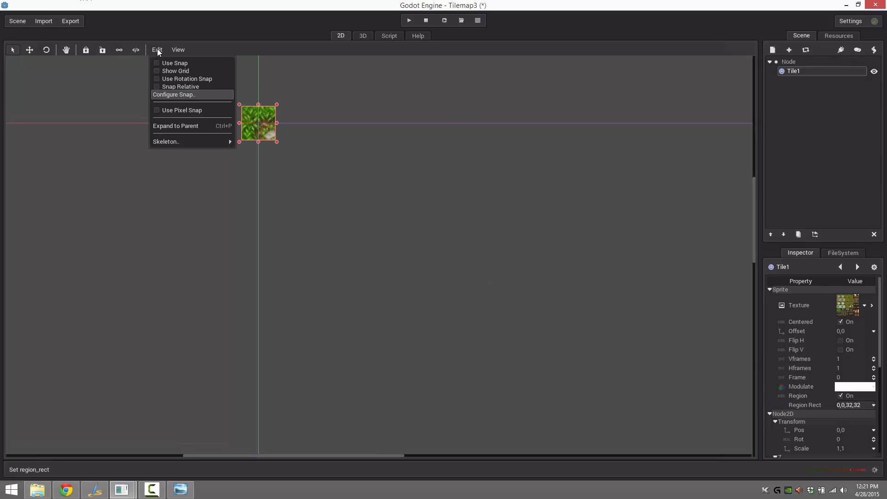
click(176, 72)
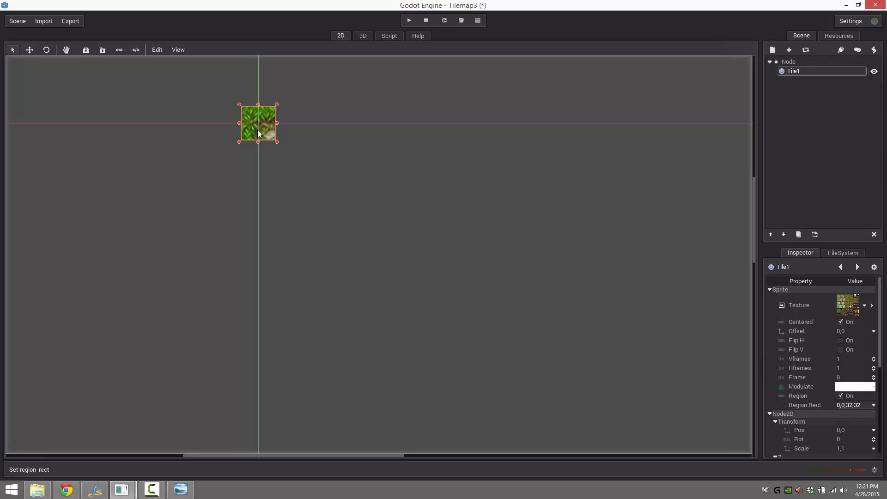
drag(258, 134, 266, 152)
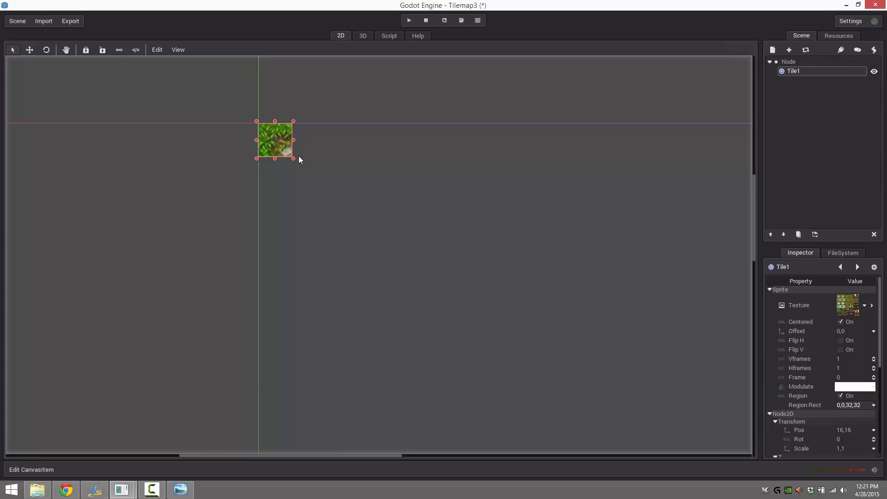
click(154, 490)
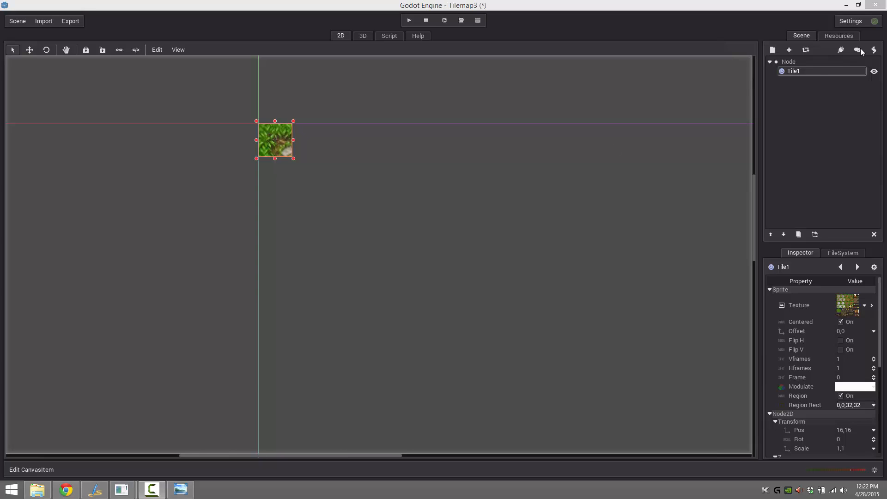
Add a StaticBody2D node as a child of Tile1.
click(793, 72)
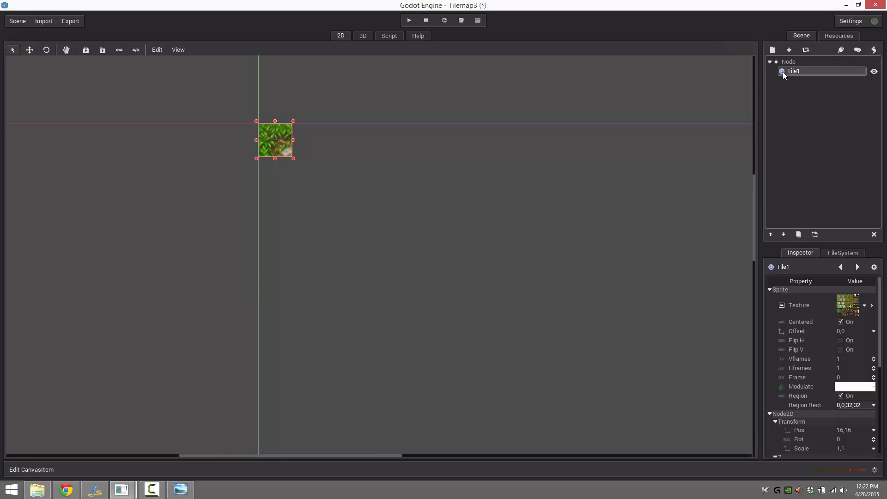
click(772, 50)
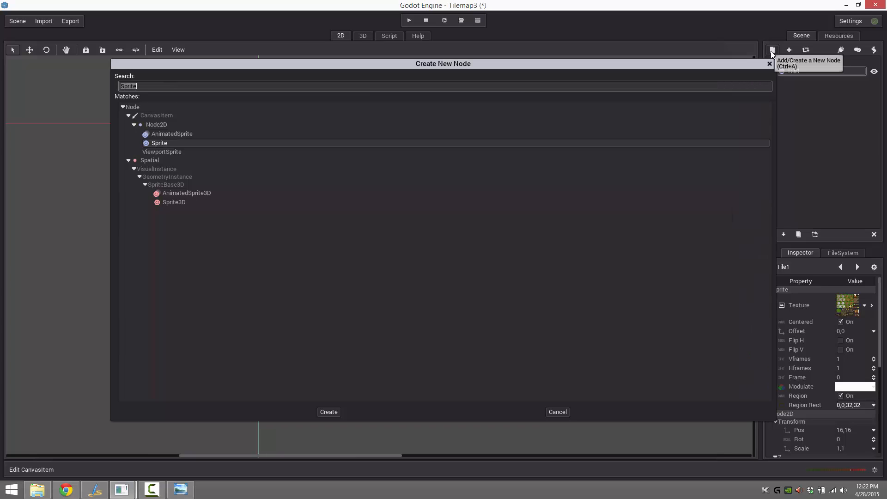
text(Static)
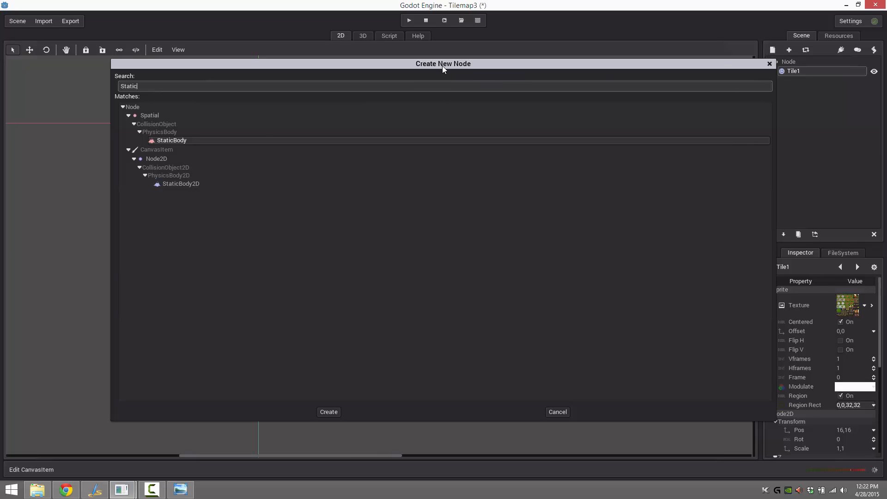
click(177, 185)
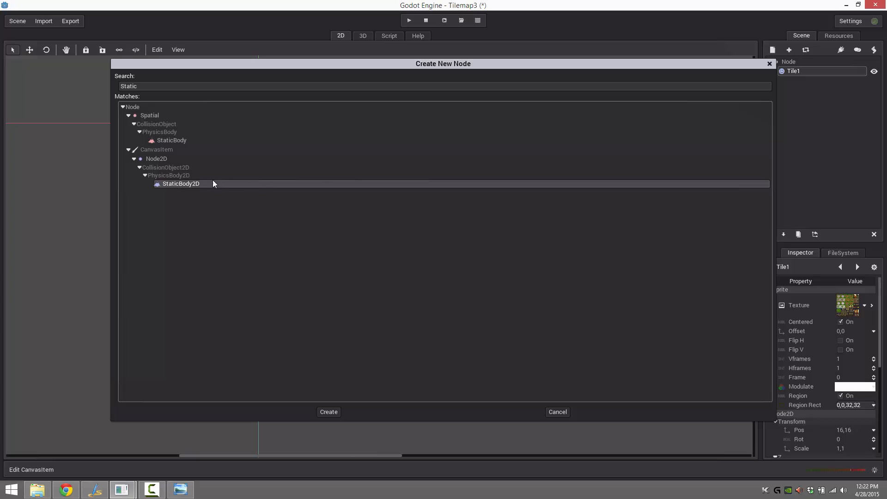
double_click(182, 184)
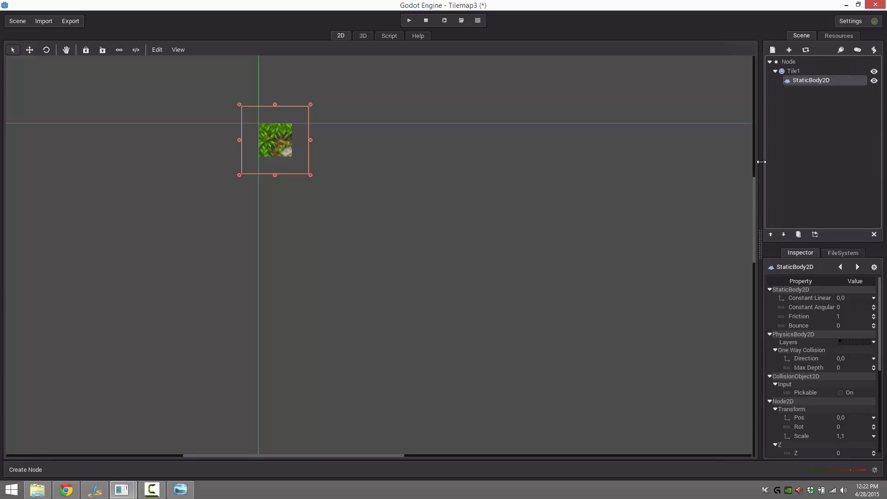
Add a CollisionPolygon2D node as a child of the StaticBody2D.
click(773, 50)
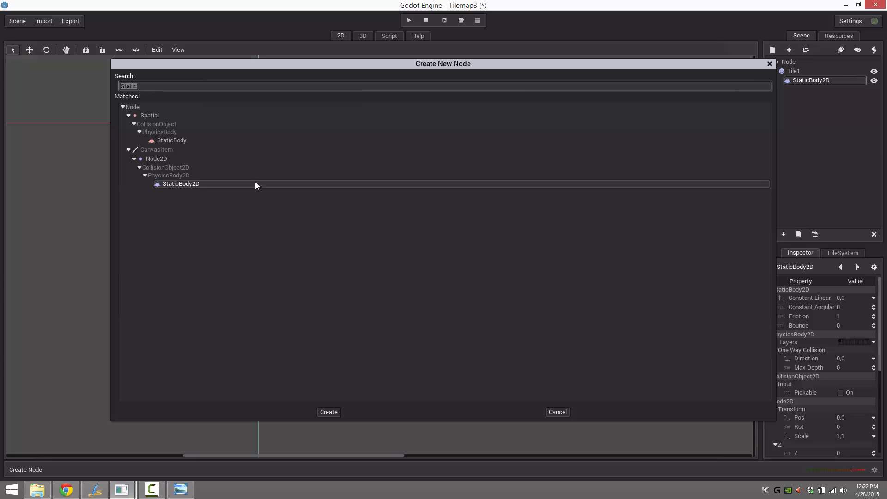
key(BackSpace)
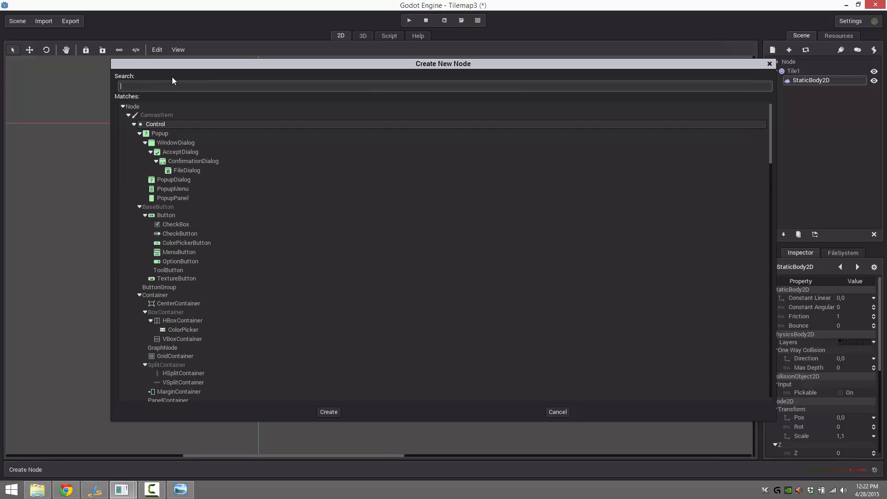
text(Coll)
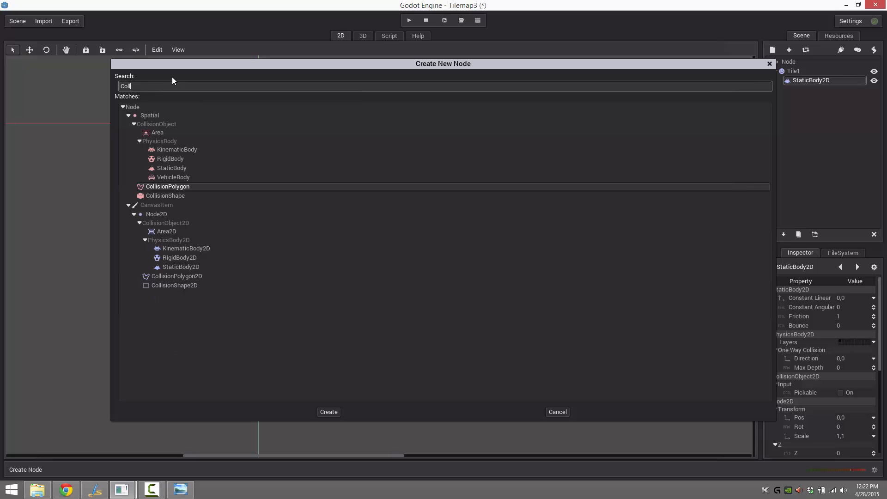
double_click(177, 278)
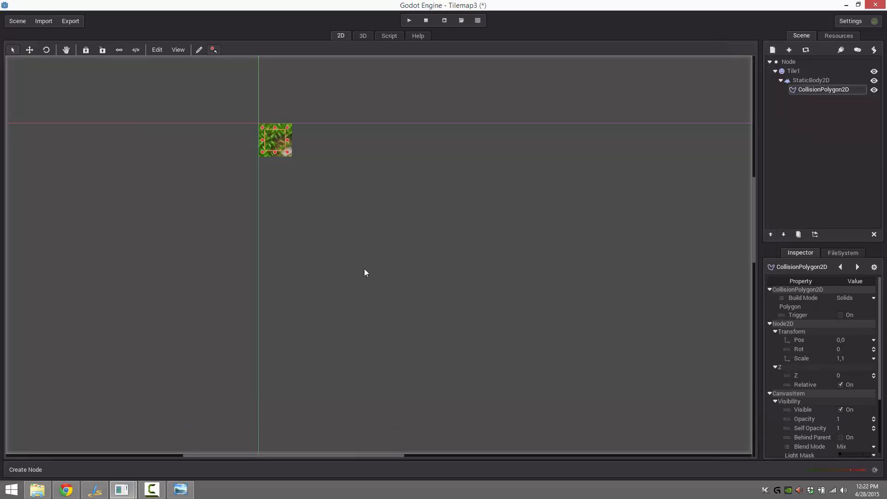
Draw a closed four-point collision polygon along the corners of the Tile1 sprite, covering the whole tile.
click(199, 49)
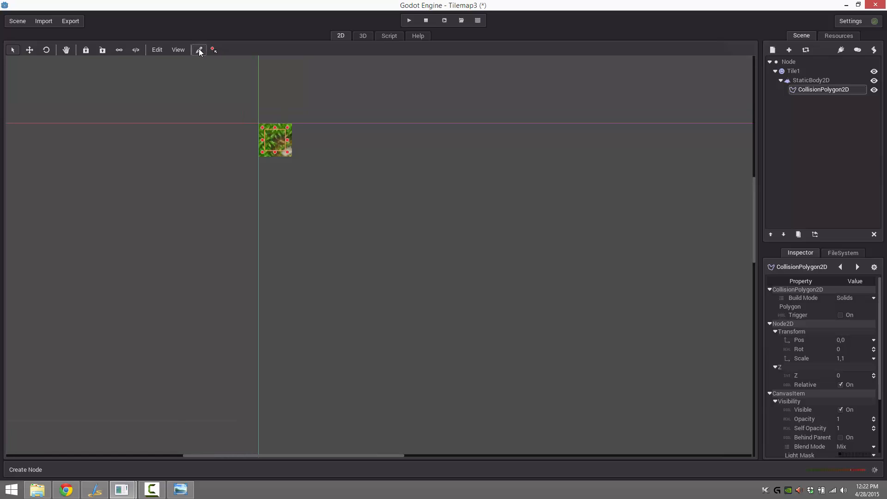
click(259, 124)
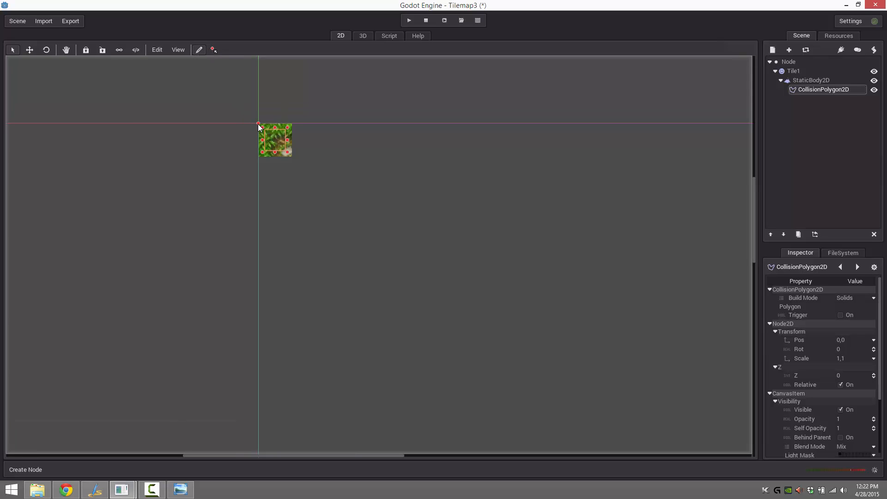
click(292, 124)
click(292, 157)
click(259, 157)
click(259, 124)
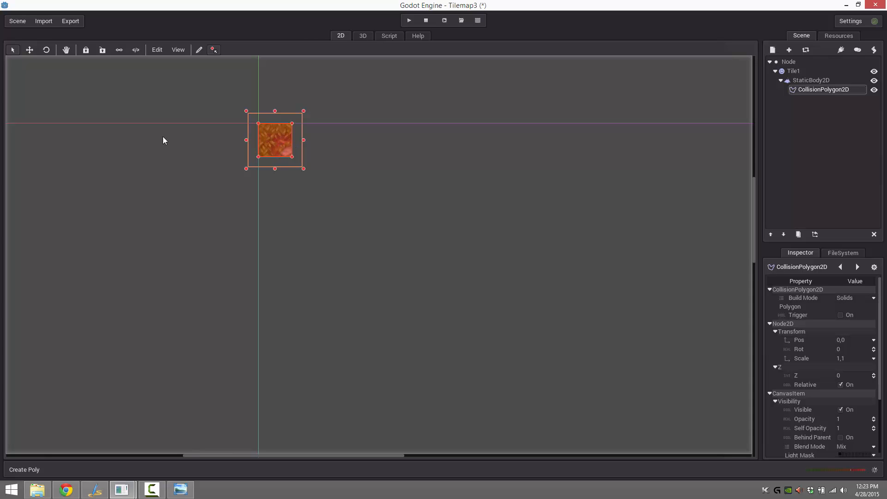
Turn off Use Snap and reshape the collision polygon with extra points so it leaves out the stone in the tile's lower-right corner.
click(155, 55)
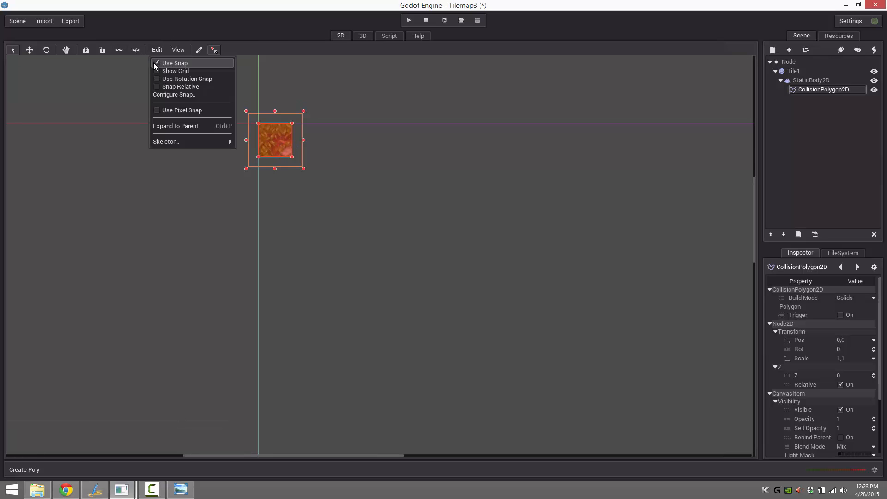
click(155, 63)
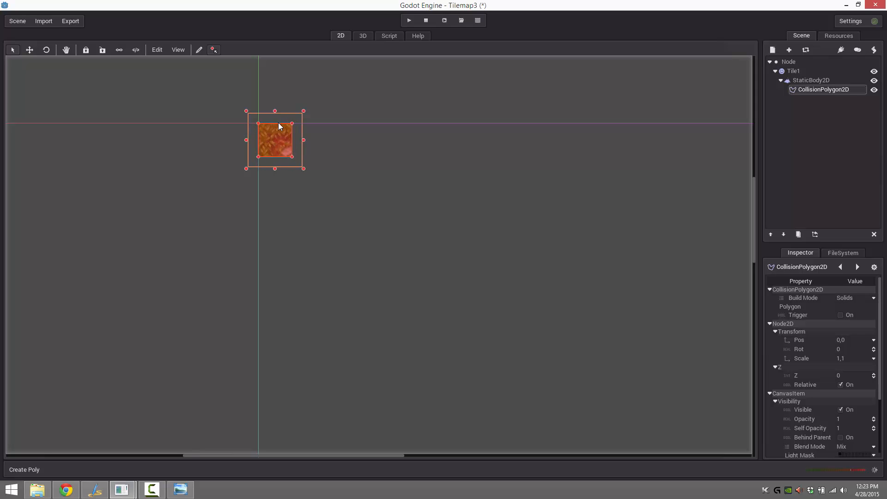
click(292, 144)
ctrl+click(292, 145)
ctrl+click(277, 156)
mouse_move(292, 160)
mouse_down()
mouse_move(277, 141)
mouse_move(292, 139)
mouse_move(276, 158)
mouse_up()
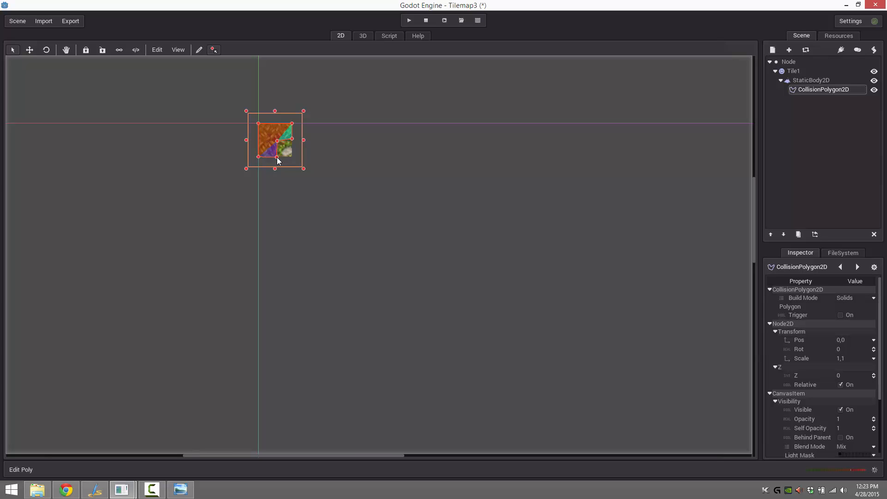
key(ctrl+z)
key(ctrl+z)
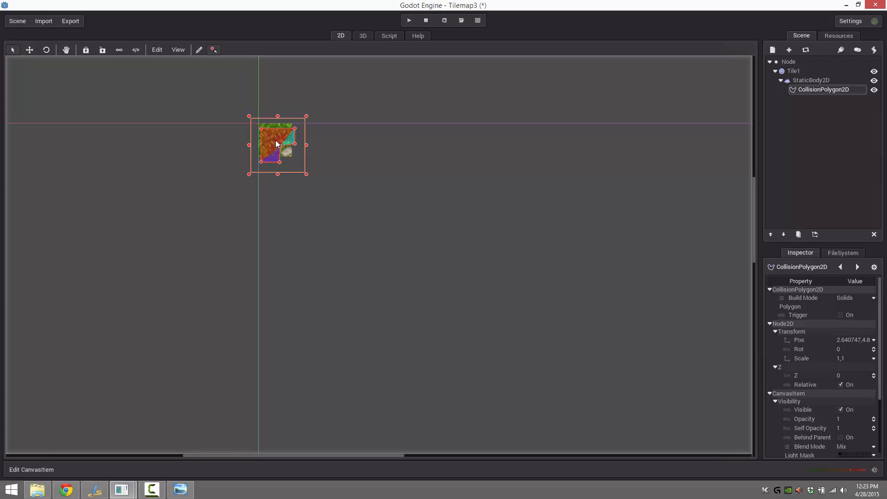
drag(276, 141, 291, 145)
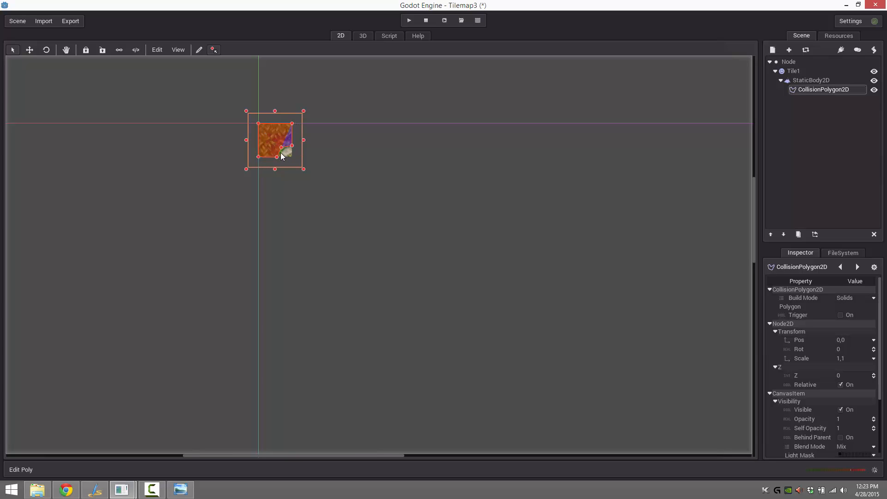
Examine the tile layout of PathAndObjects.png in Windows Photo Viewer and return to Godot.
click(819, 82)
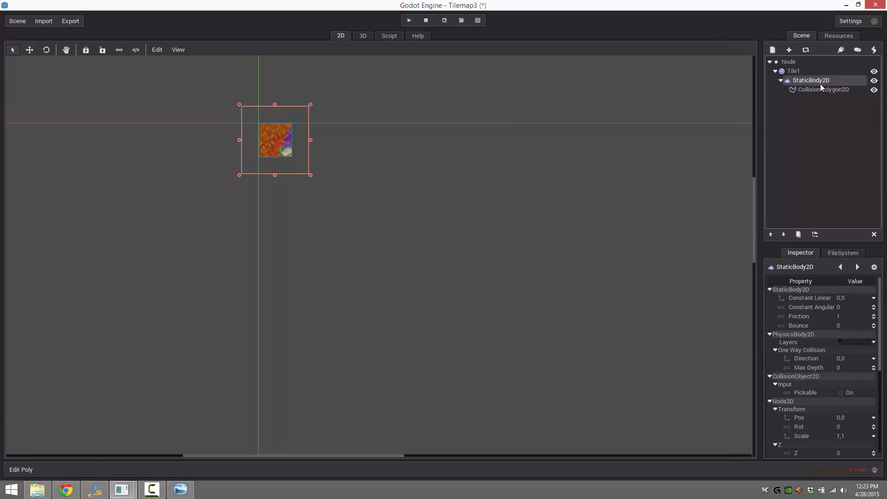
click(803, 72)
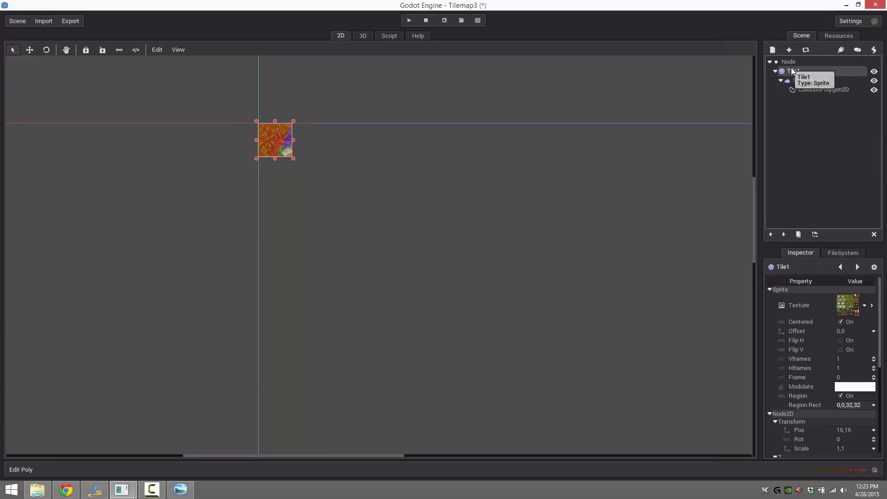
click(180, 489)
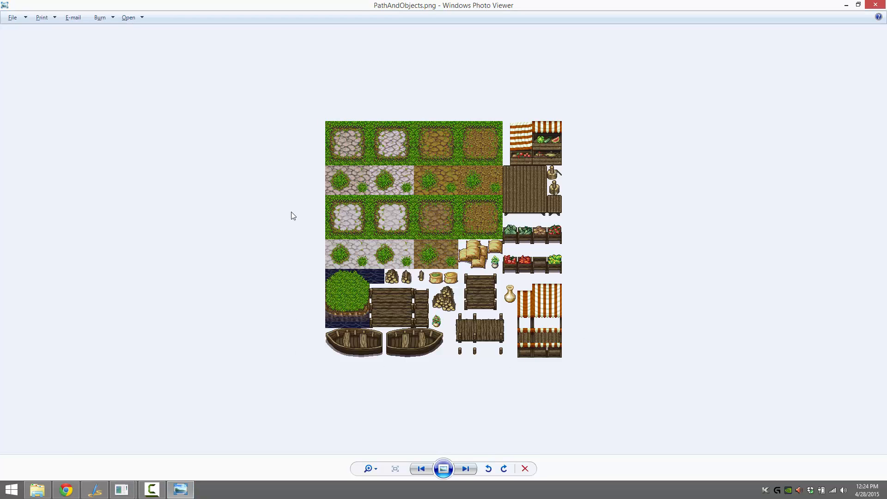
click(848, 5)
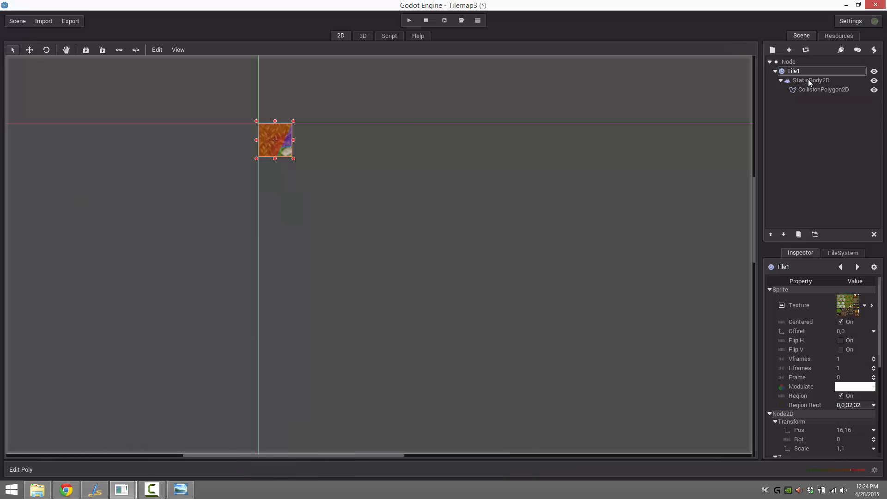
Duplicate the Tile1 sprite together with its static body and collision polygon, and turn Use Snap back on.
click(787, 72)
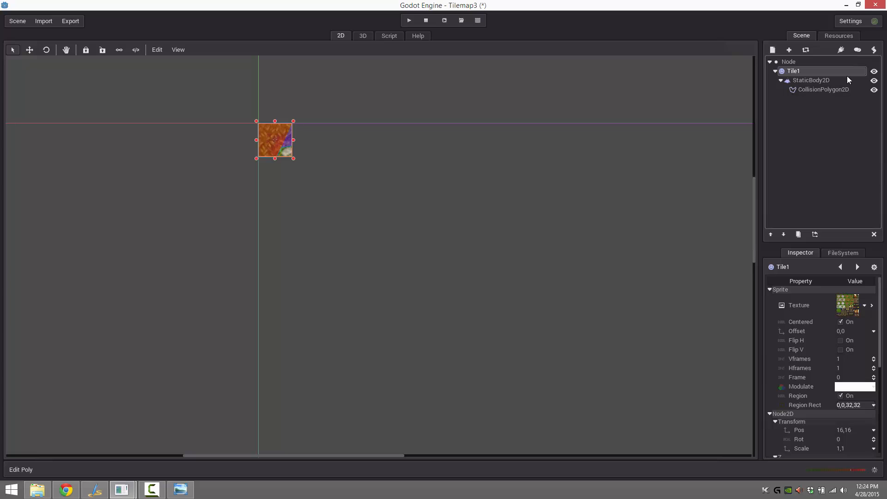
click(776, 72)
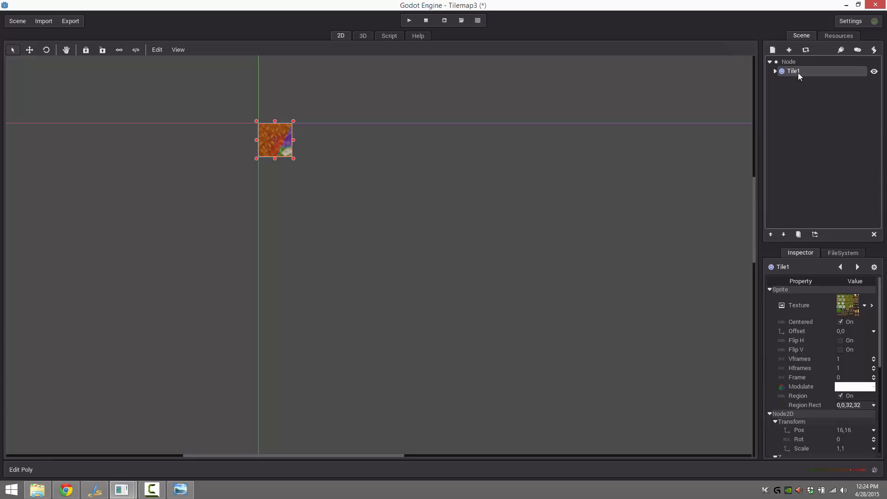
click(798, 235)
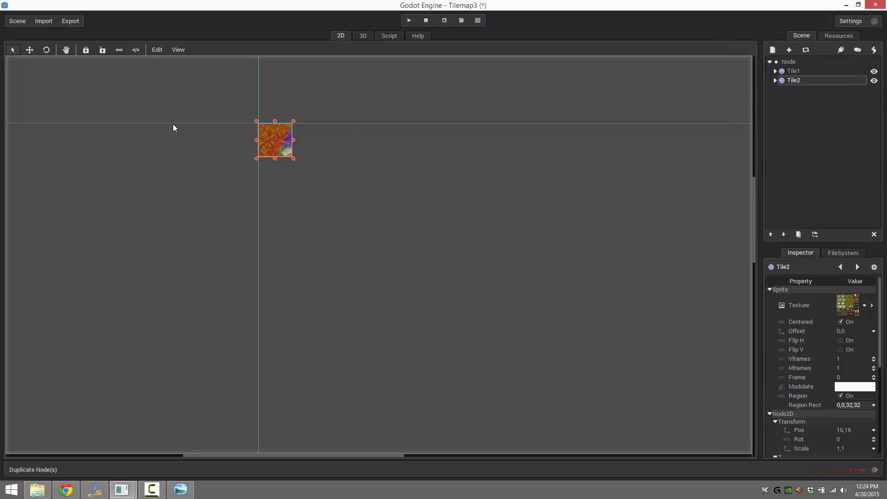
click(157, 49)
click(160, 63)
mouse_move(299, 129)
mouse_down()
mouse_move(319, 143)
mouse_move(315, 134)
mouse_up()
drag(312, 135, 314, 134)
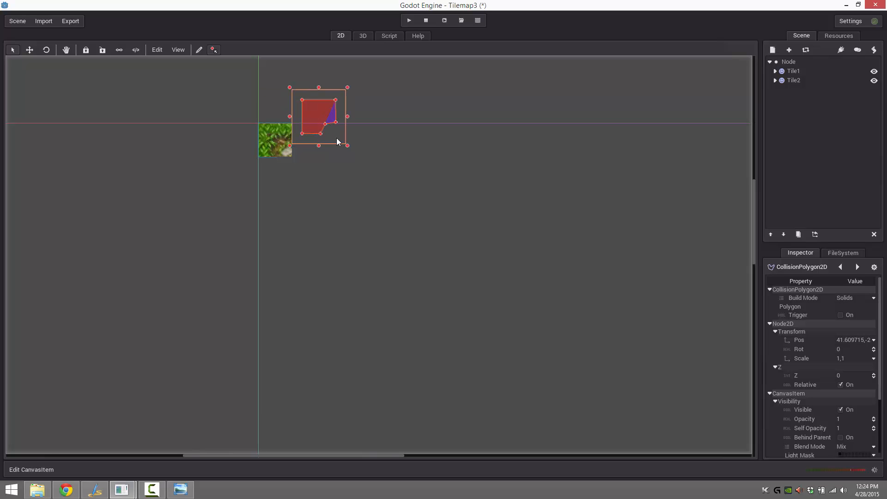
key(ctrl+z)
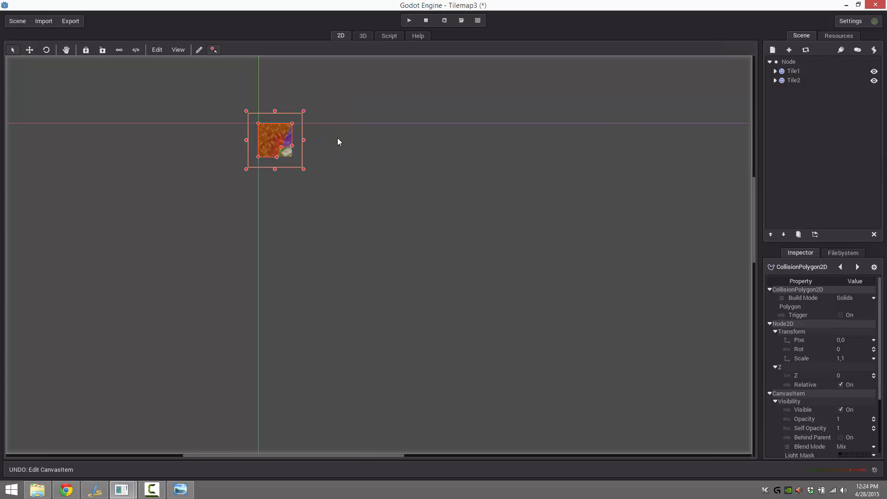
Make the children of Tile2 unselectable and move Tile2 to position 48,16, directly right of Tile1.
click(784, 79)
click(784, 79)
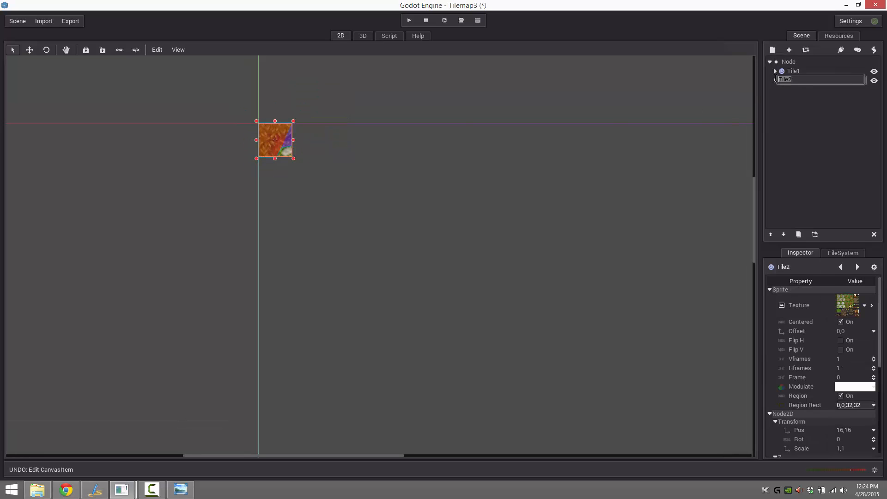
click(775, 80)
click(789, 81)
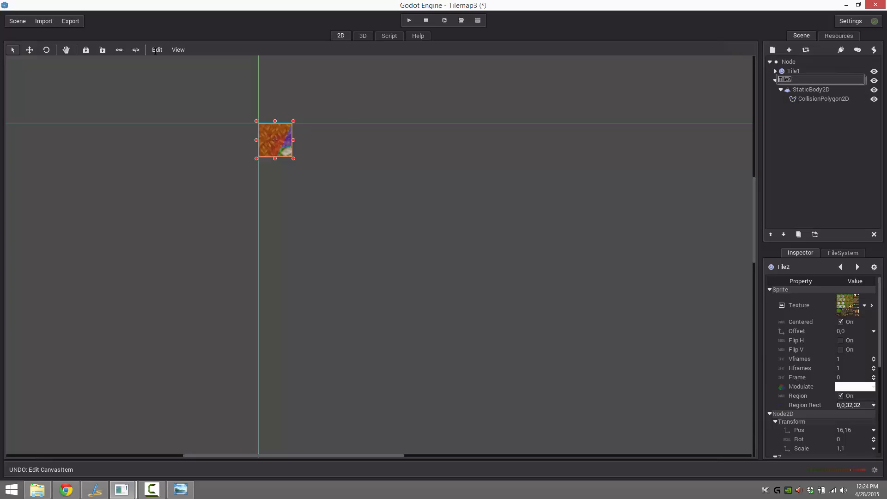
click(119, 50)
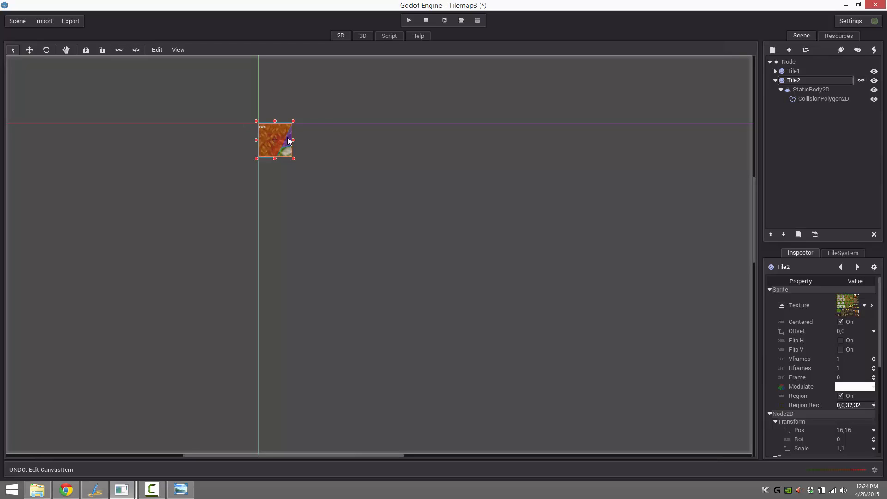
drag(288, 141, 321, 141)
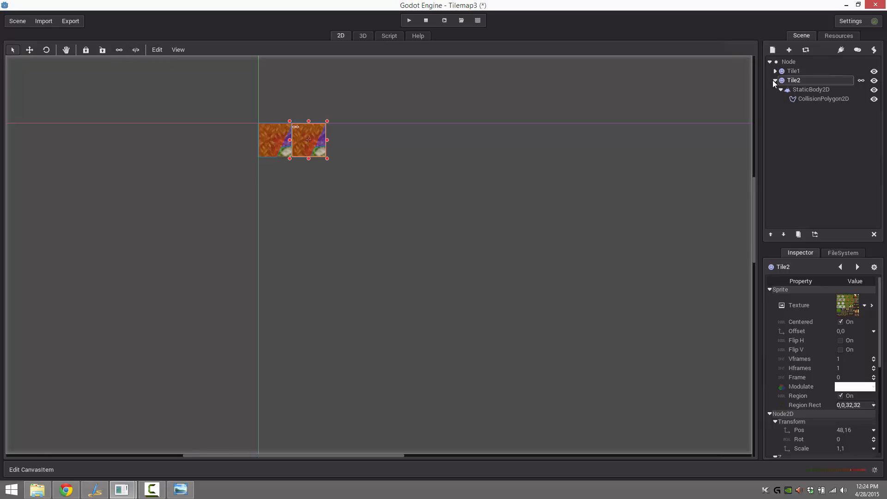
Duplicate the tile twice, placing the copies at 16,48 and 48,48 to complete a two-by-two block.
key(ctrl+d)
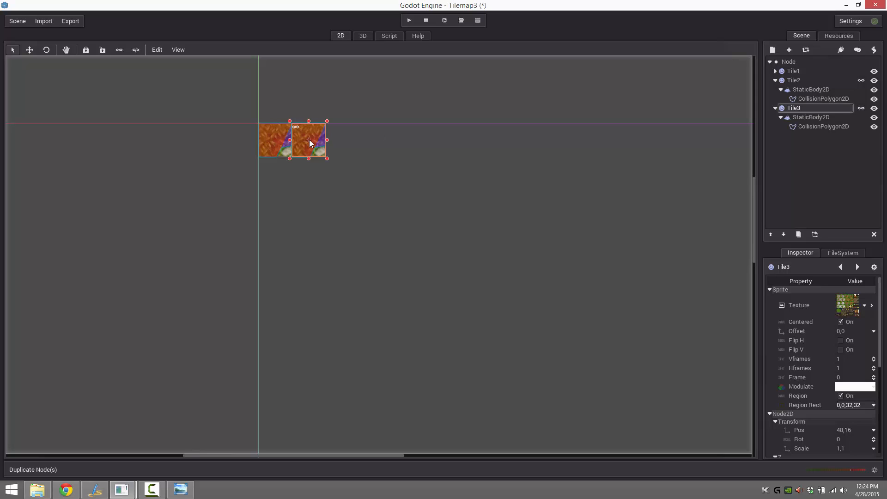
drag(310, 143, 266, 172)
key(ctrl+d)
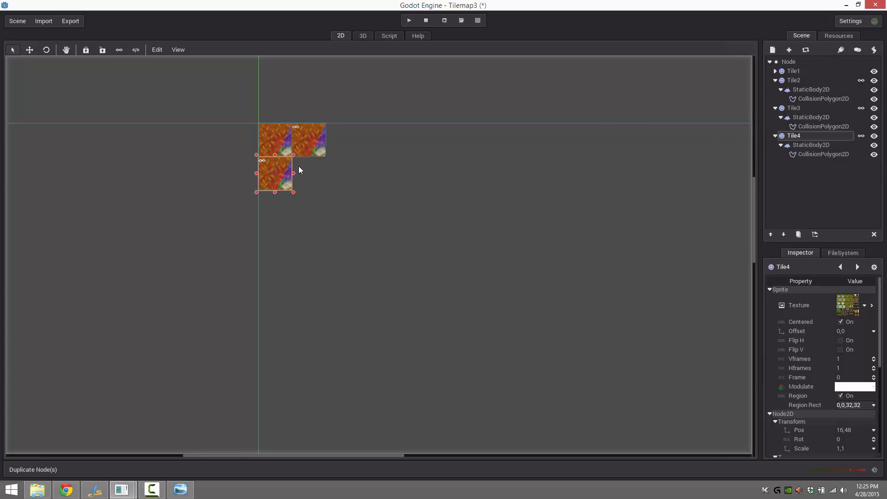
drag(299, 166, 308, 167)
click(425, 201)
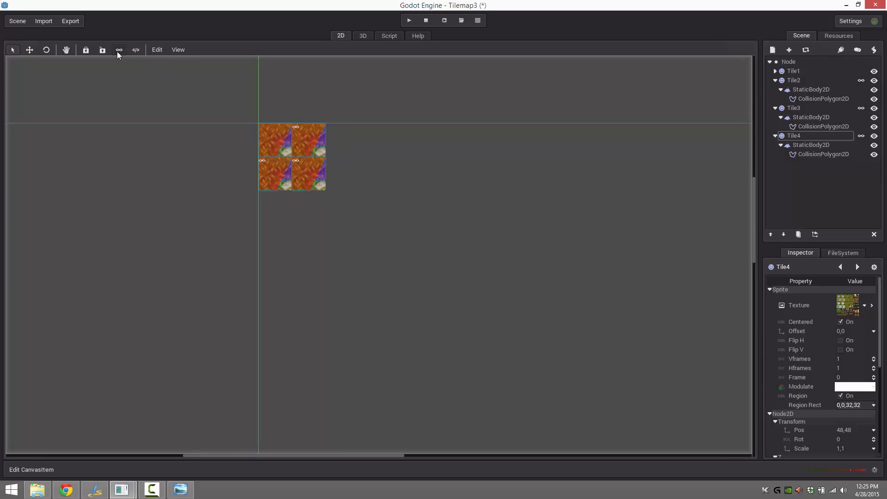
Make the children of Tile4, Tile3 and Tile2 selectable again.
click(308, 175)
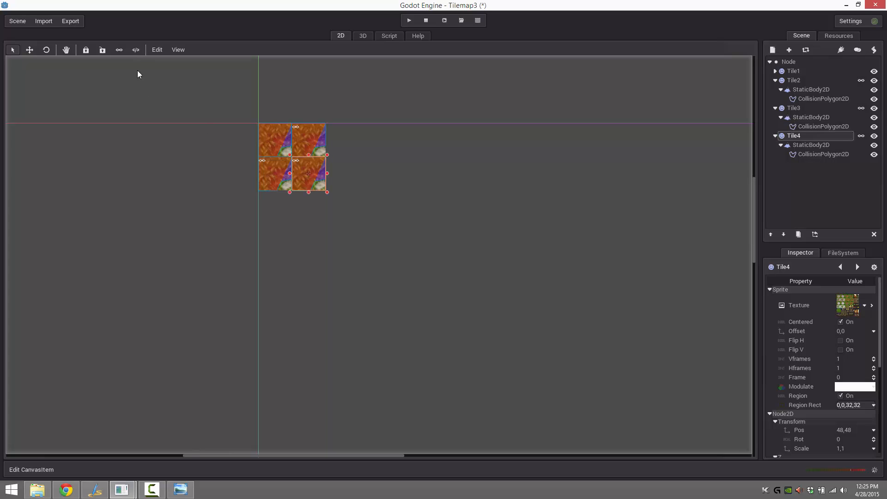
click(275, 168)
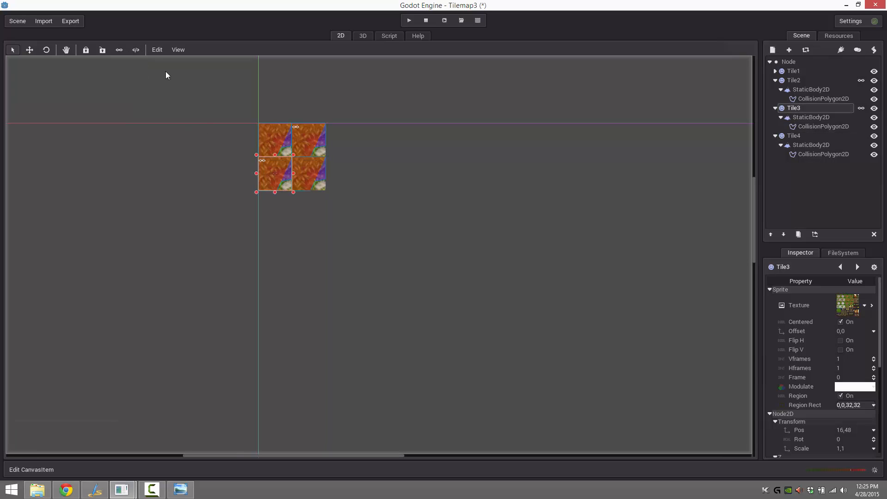
click(138, 49)
click(315, 139)
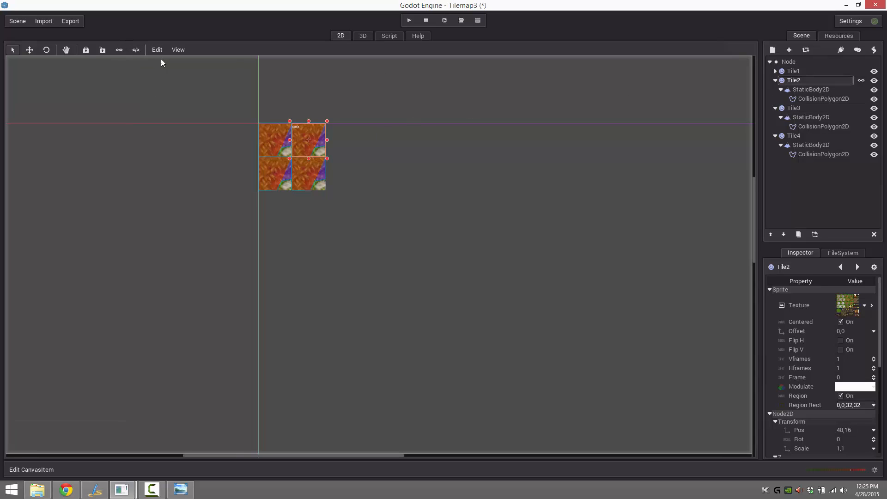
click(136, 50)
Set the x value of Tile2's Region Rect to 32, giving the region 32,0,32,32.
click(854, 405)
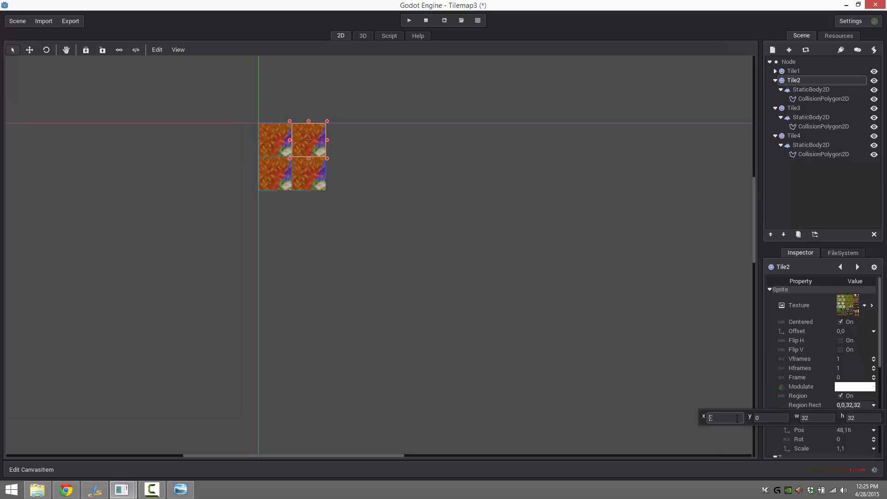
text(32)
key(Return)
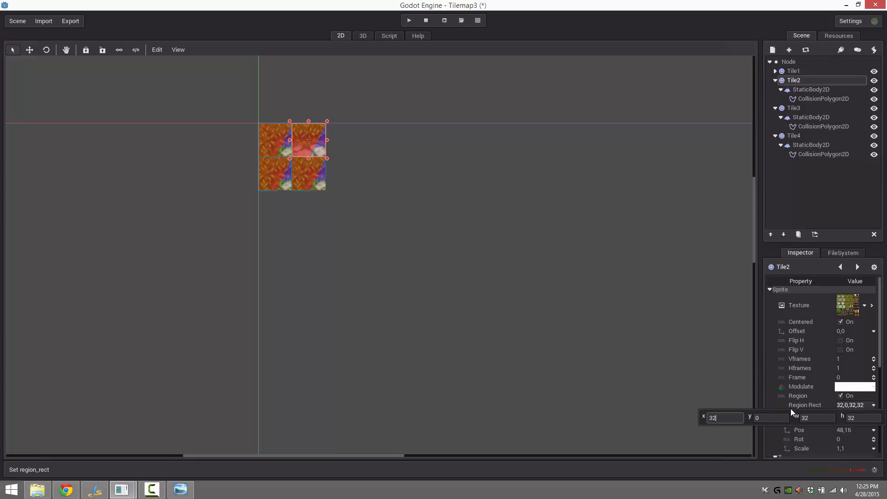
key(Tab)
click(704, 351)
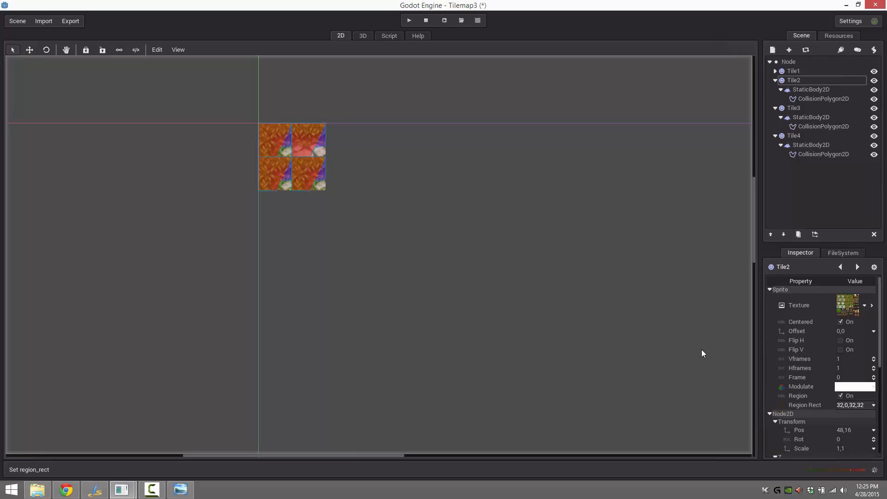
click(303, 146)
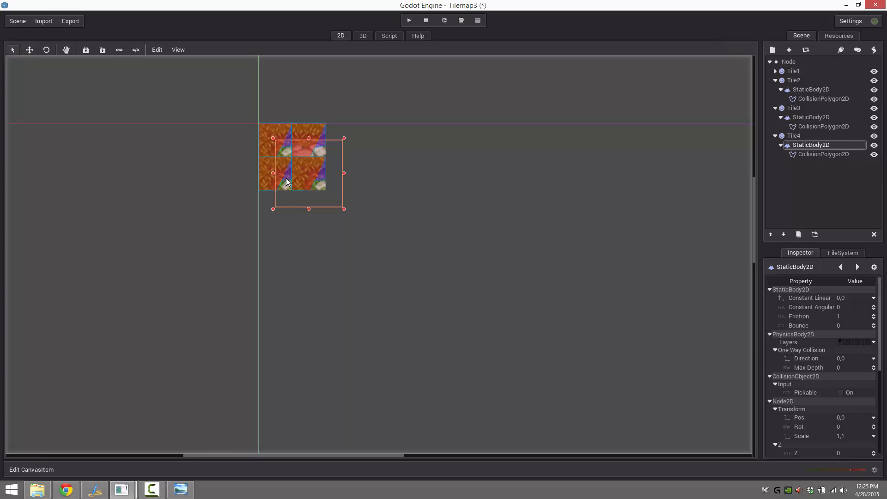
click(308, 134)
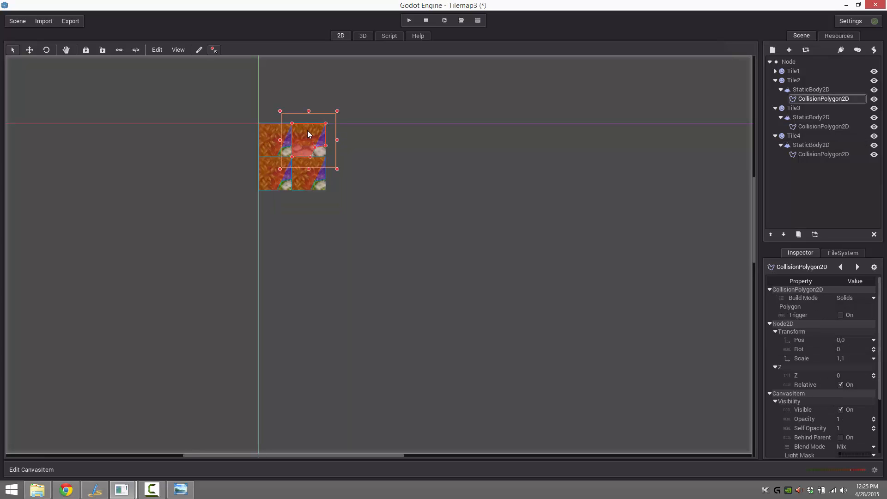
click(794, 80)
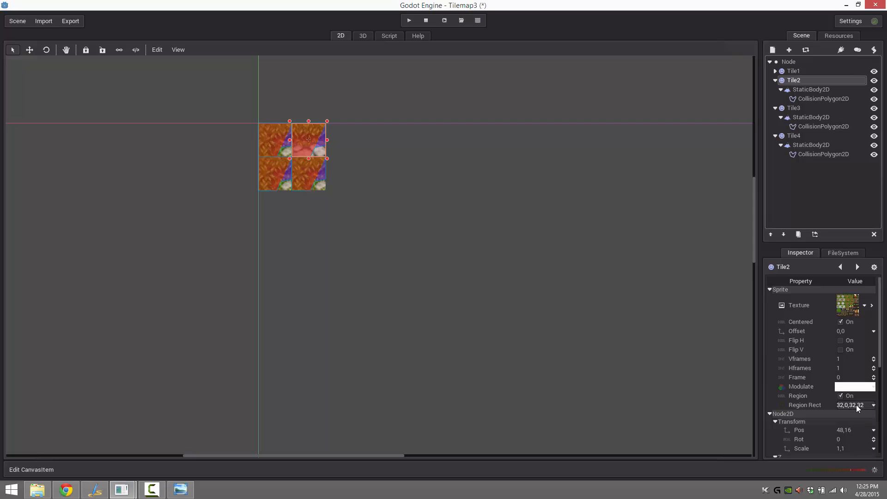
Set the y value of Tile3's Region Rect to 32, giving the region 0,32,32,32.
click(270, 164)
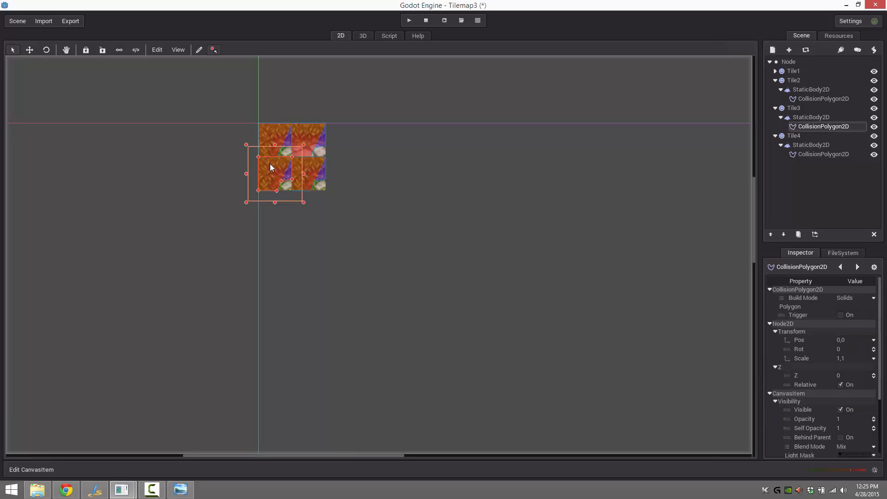
click(796, 111)
click(847, 406)
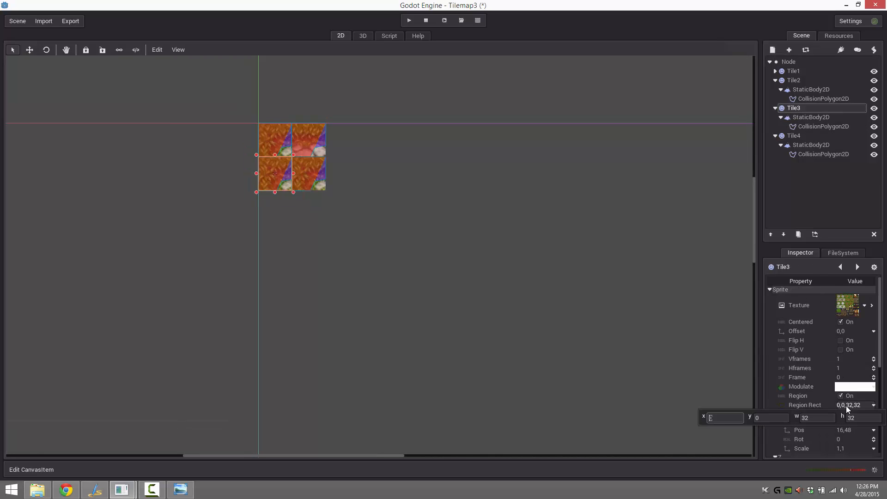
click(770, 417)
text(32)
key(Return)
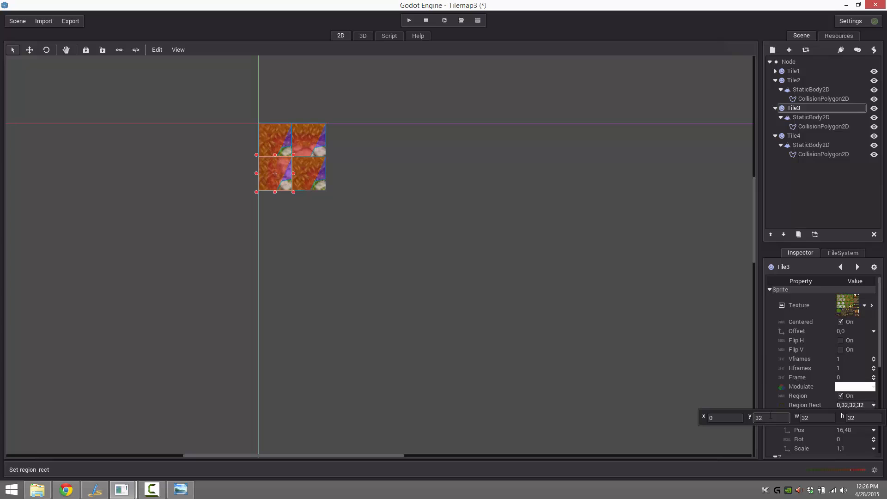
Set both the x and y values of Tile4's Region Rect to 32, giving the region 32,32,32,32.
click(305, 164)
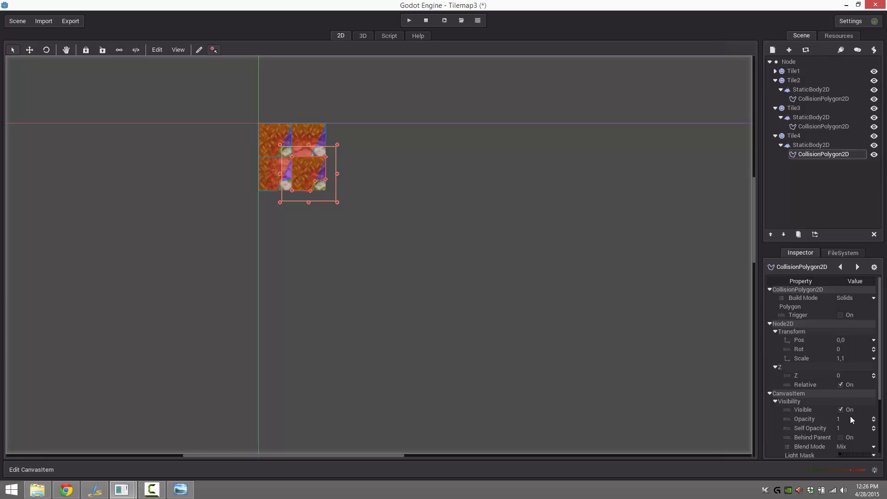
scroll(850, 417, down, 3)
scroll(848, 413, up, 3)
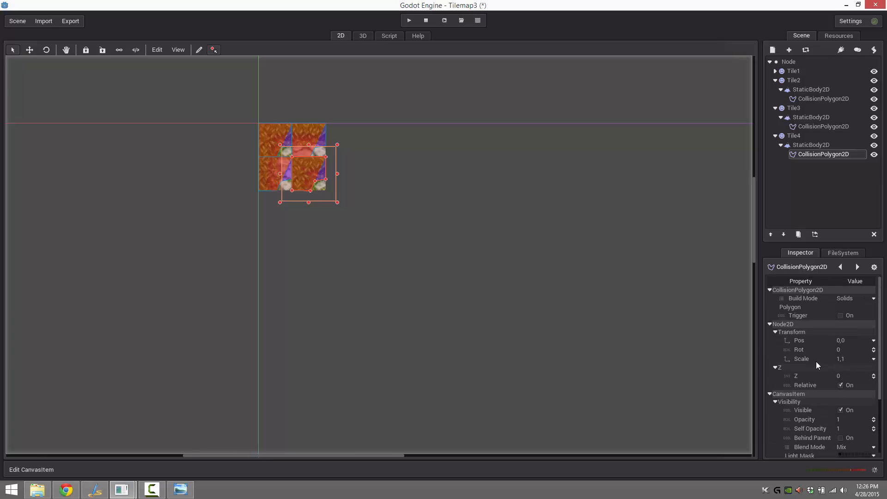
click(793, 136)
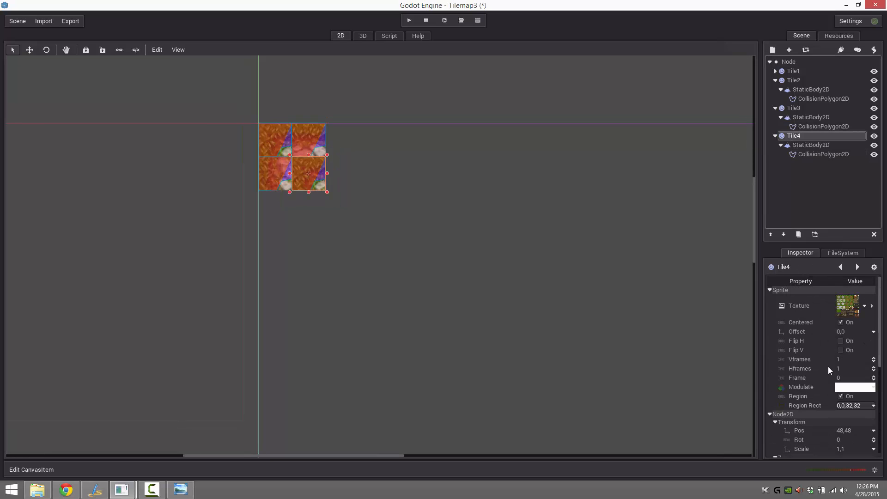
click(856, 407)
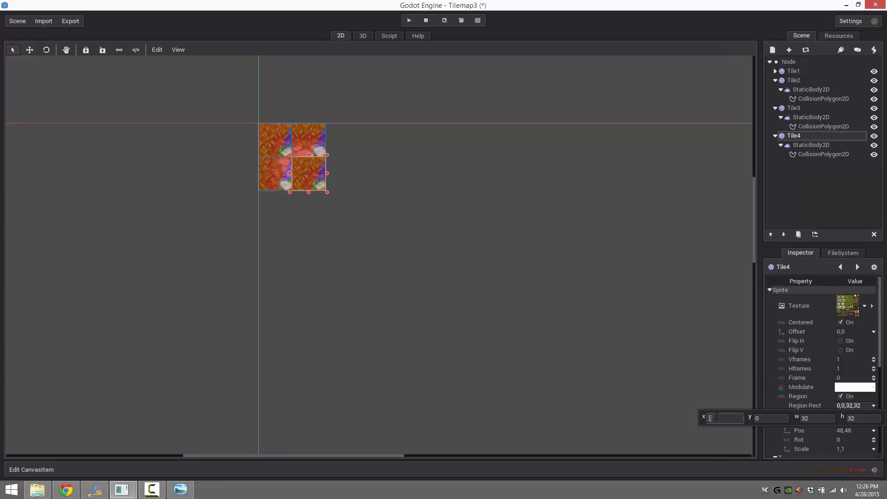
text(32)
key(Tab)
text(32)
key(Return)
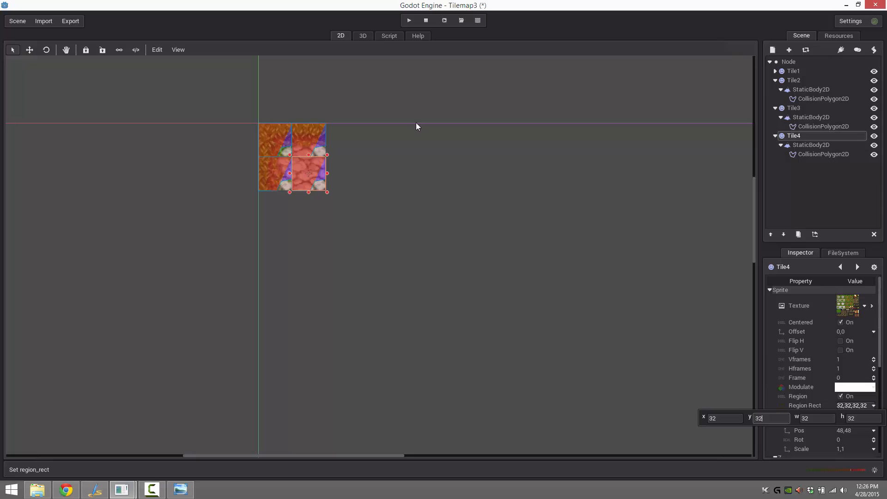
Compare the four placed tiles and their collision shapes with the PathAndObjects.png sheet in Windows Photo Viewer, ending back in Godot.
click(180, 489)
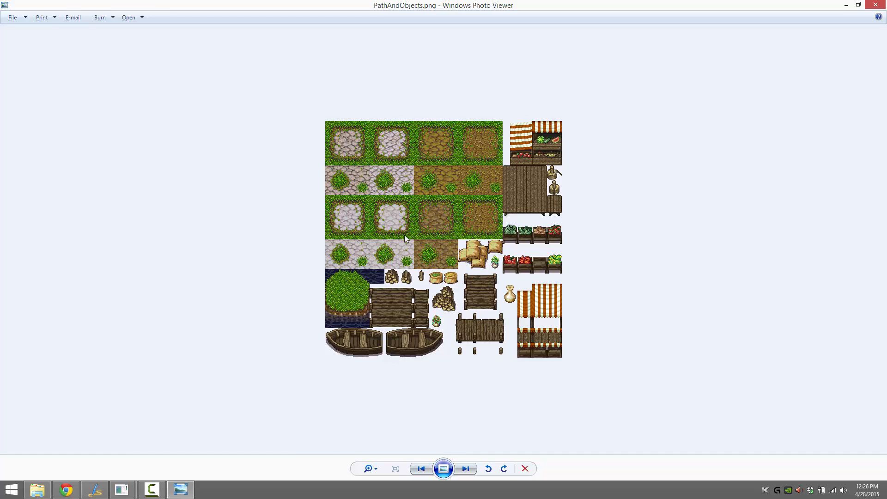
key(alt+Tab)
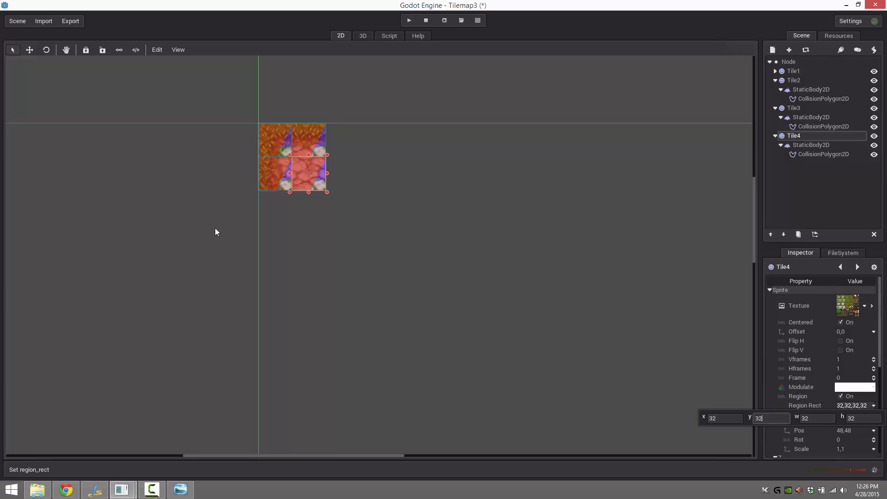
click(280, 142)
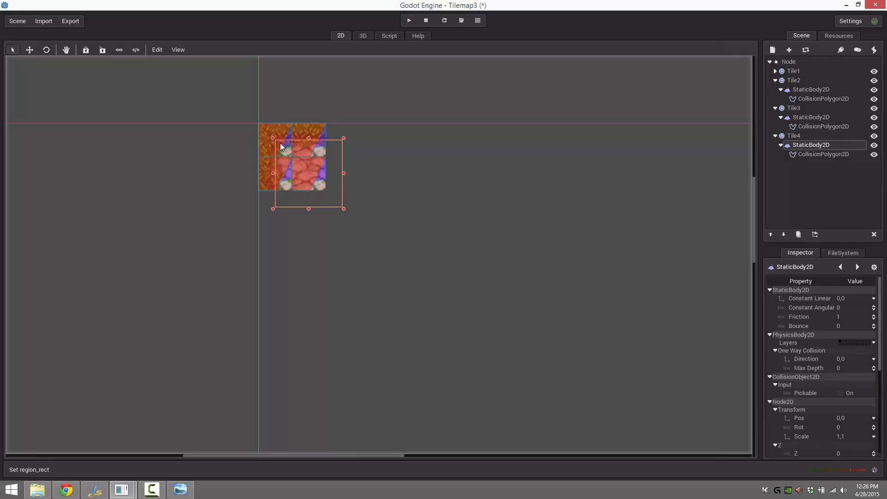
click(786, 138)
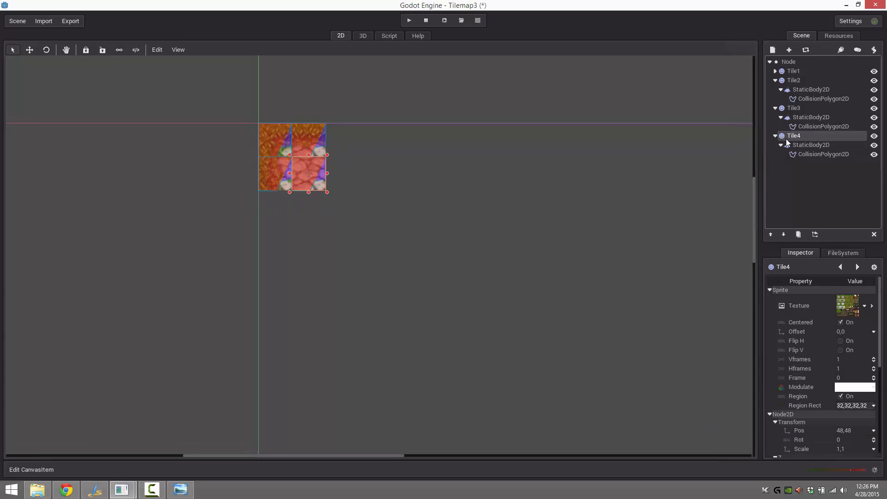
click(315, 138)
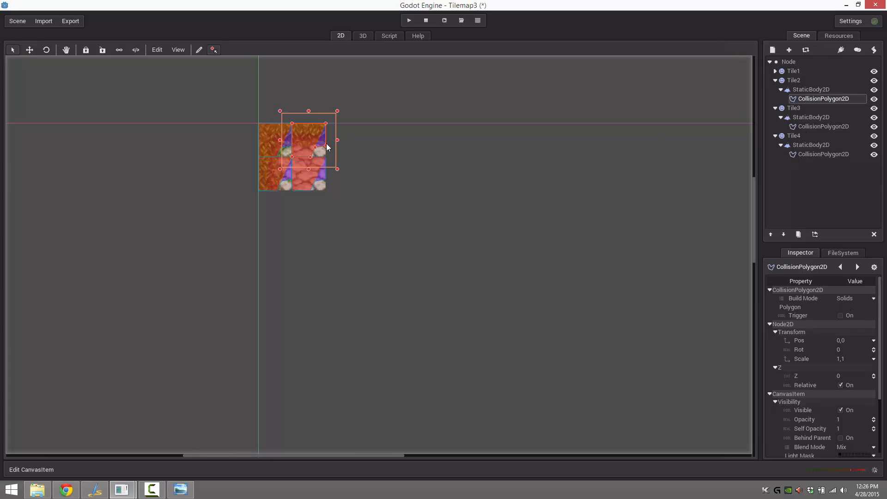
click(286, 173)
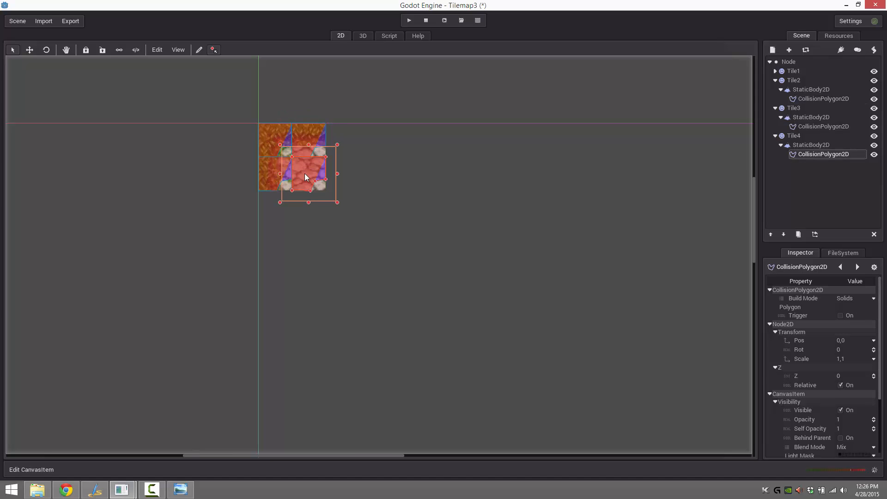
click(276, 173)
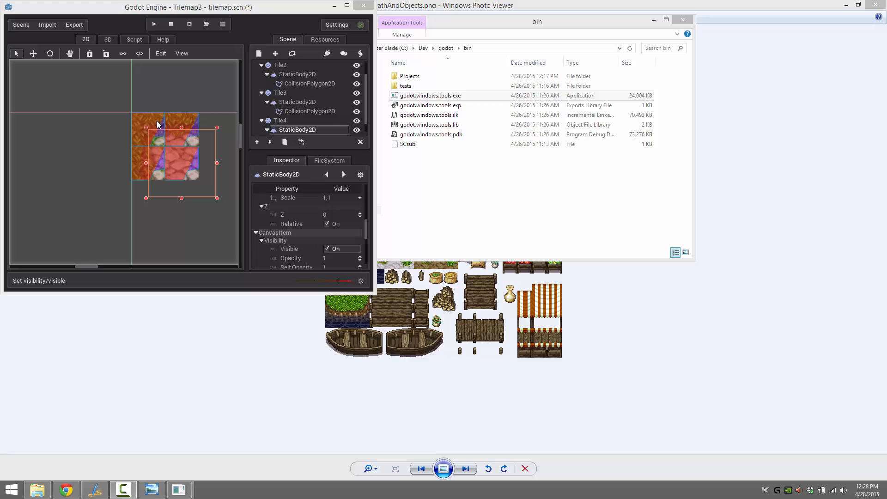
click(152, 490)
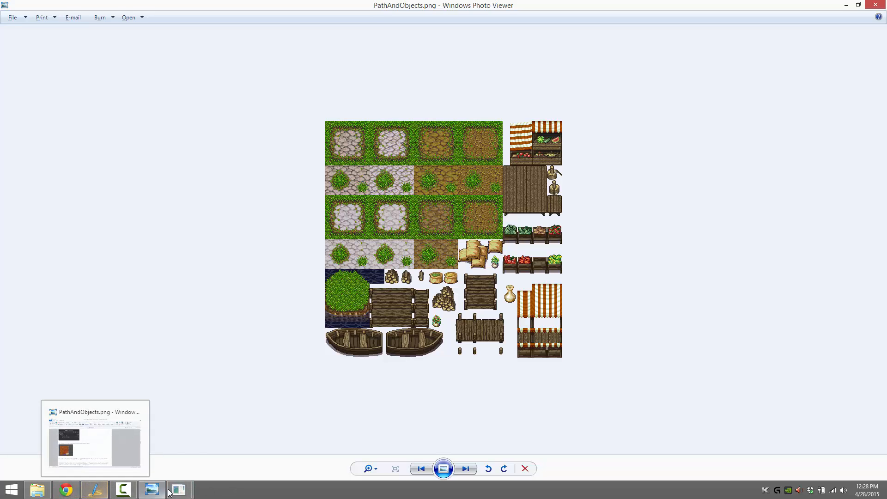
mouse_move(179, 490)
click(256, 445)
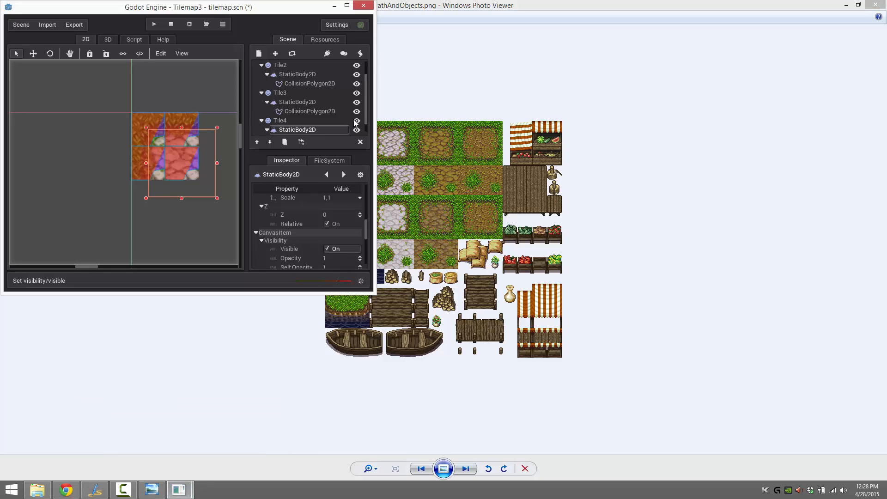
Duplicate Tile4 and undo the stray move of the copy's collision polygon.
click(262, 121)
click(283, 128)
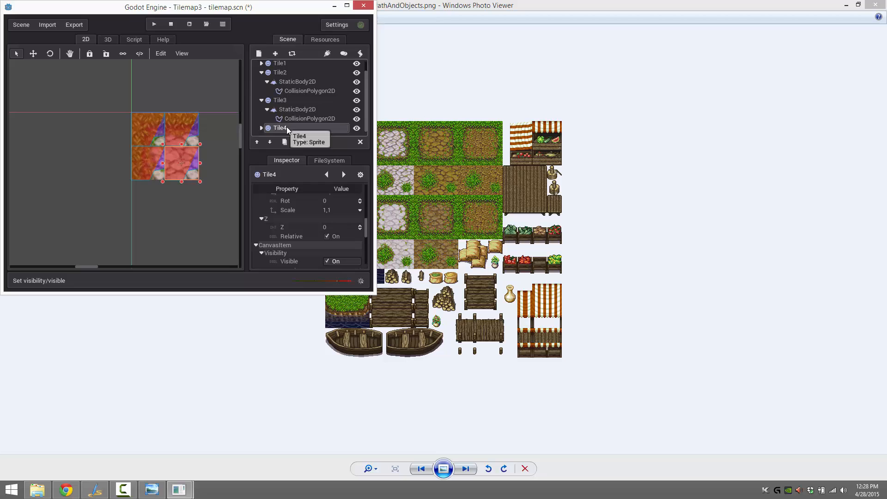
key(ctrl+d)
drag(189, 162, 217, 157)
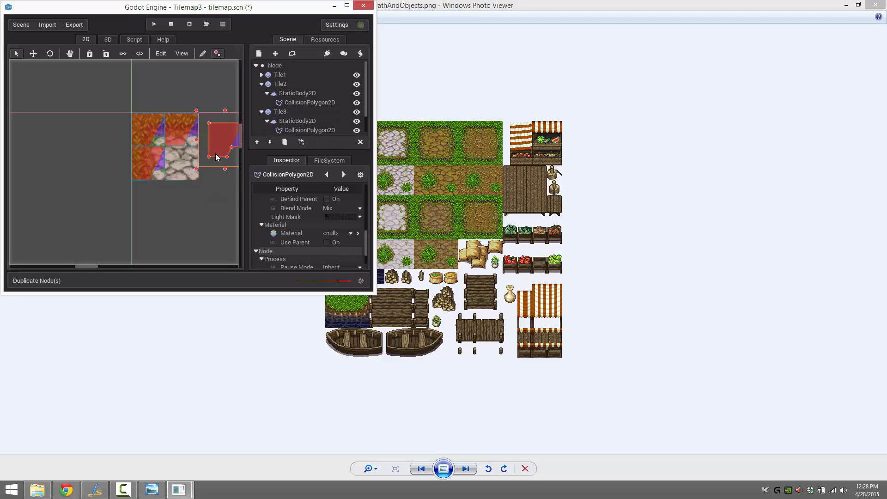
key(ctrl+z)
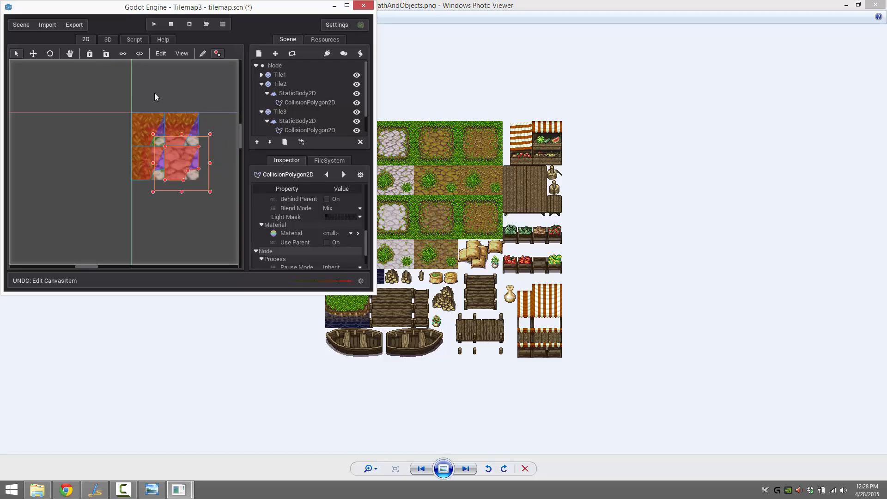
Make the children of Tile5 unselectable and move Tile5 to position 80,48, directly right of Tile4.
click(262, 112)
click(278, 127)
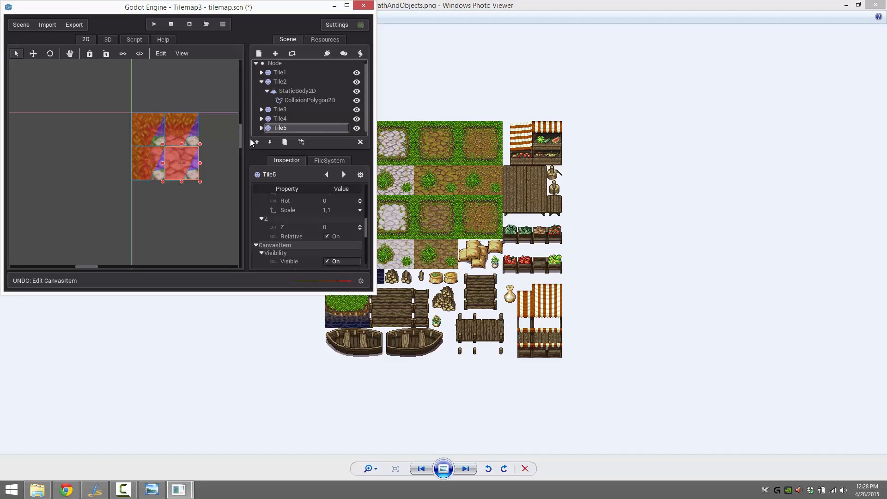
click(122, 53)
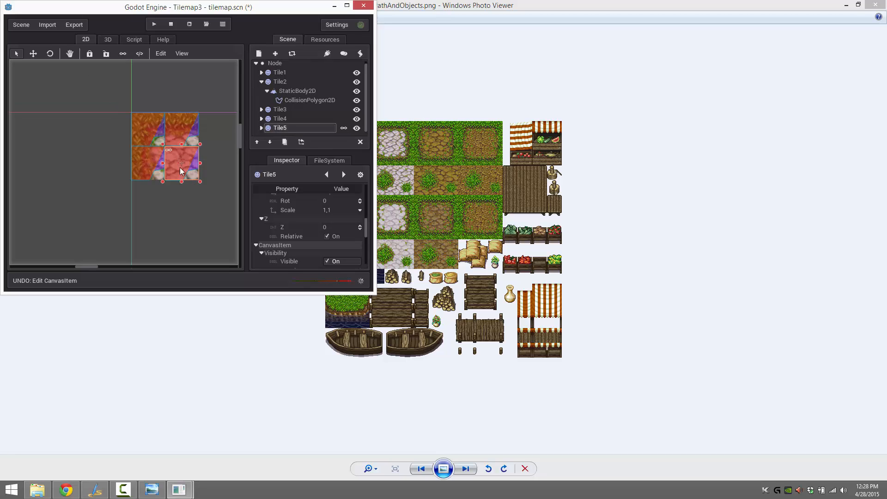
drag(180, 167, 213, 166)
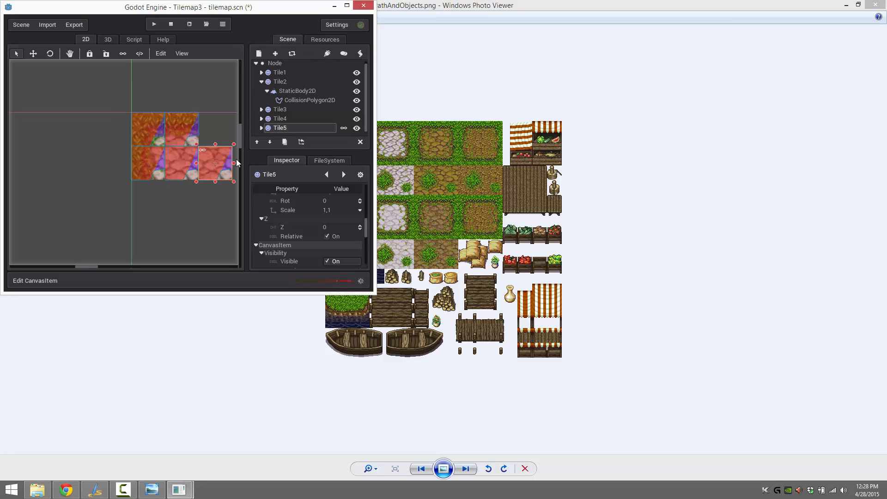
Duplicate Tile5 into the spot directly above it and make the children of both tiles selectable again.
key(ctrl+d)
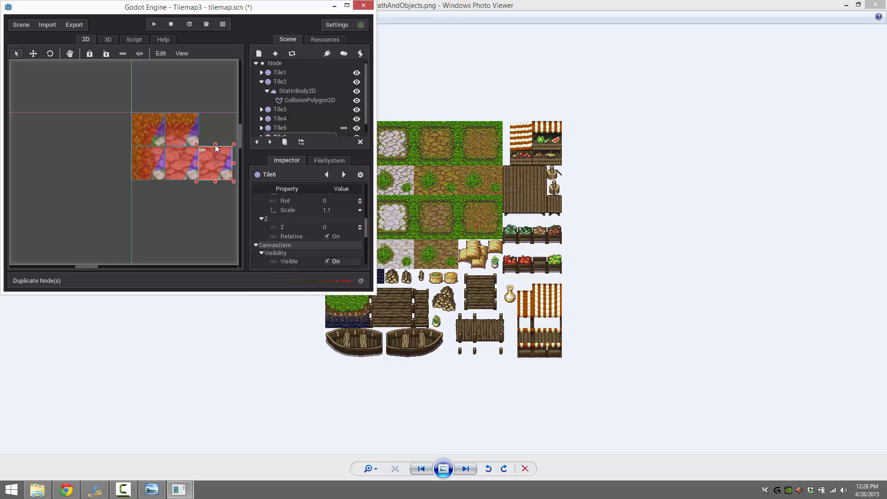
drag(216, 149, 217, 143)
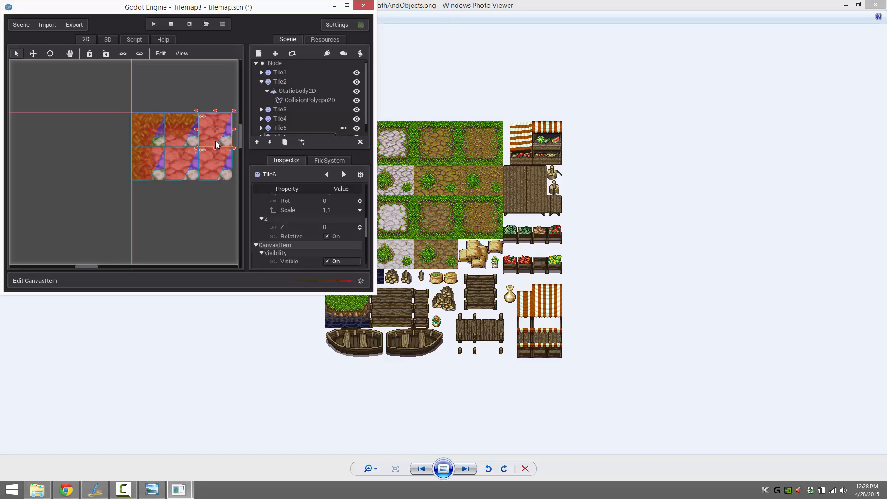
click(139, 53)
click(210, 171)
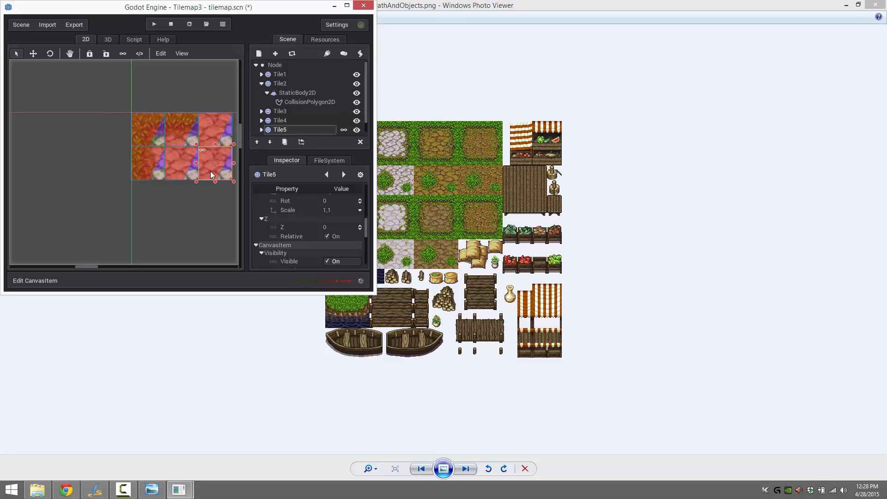
click(141, 54)
click(199, 125)
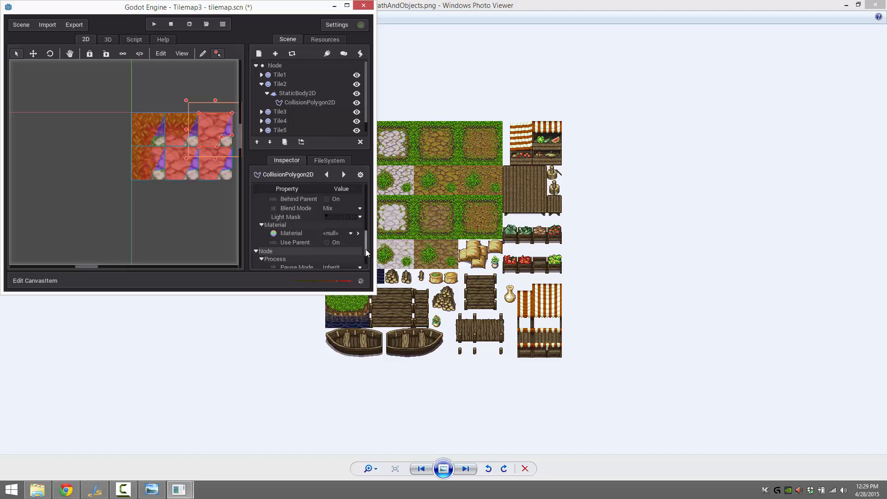
Set the x value of Tile5's Region Rect to 64, giving the region 64,32,32,32.
click(276, 122)
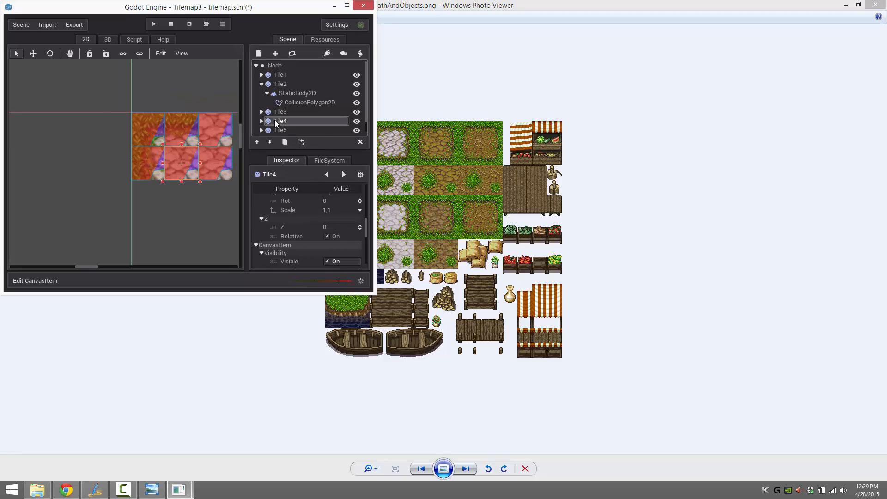
click(279, 130)
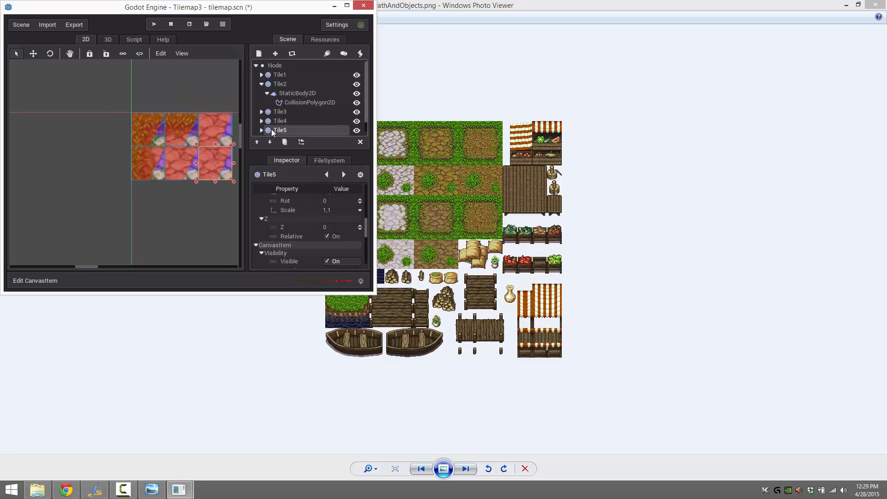
click(261, 130)
drag(365, 109, 345, 132)
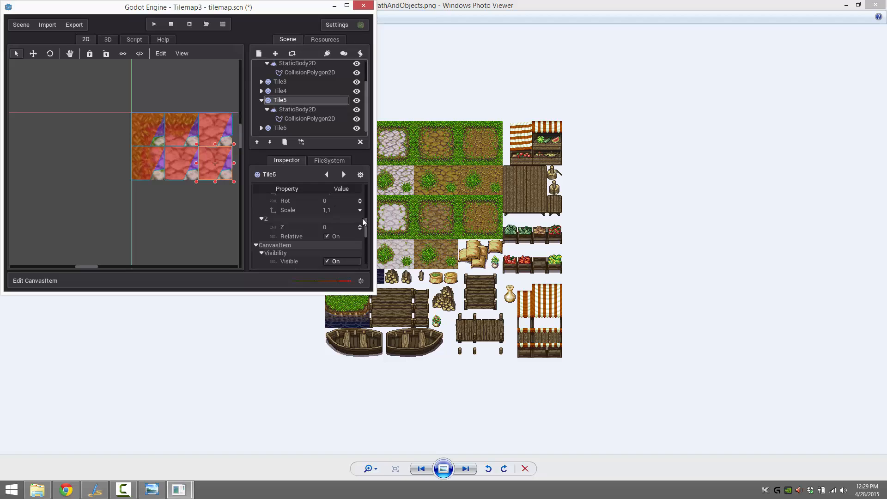
drag(366, 220, 368, 211)
click(328, 227)
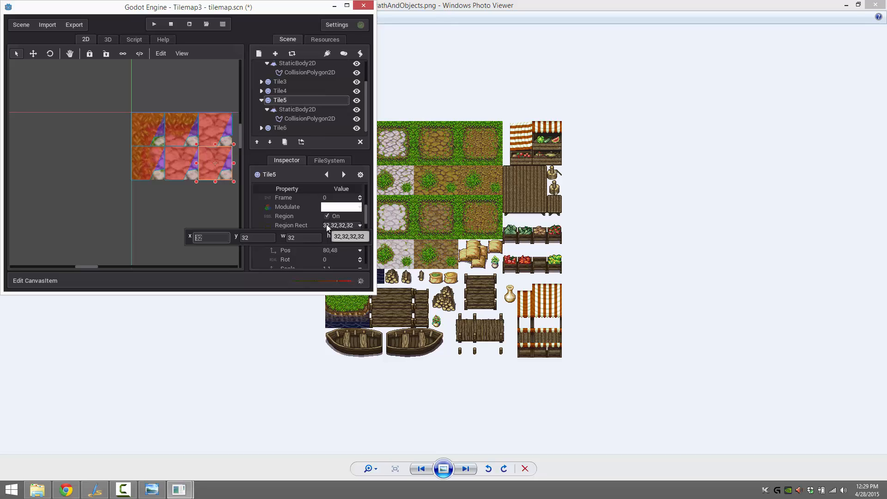
click(328, 225)
click(327, 225)
text(64)
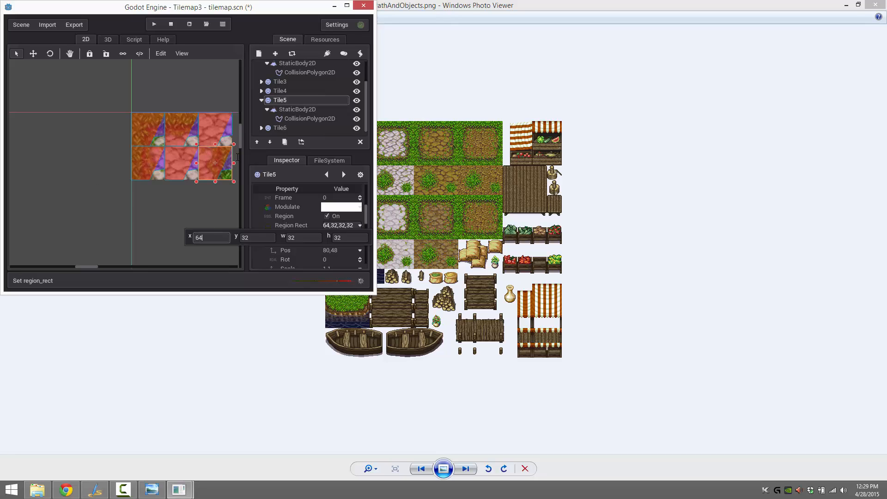
Set Tile6's Region Rect to x 64 and y 0, giving the region 64,0,32,32.
click(209, 139)
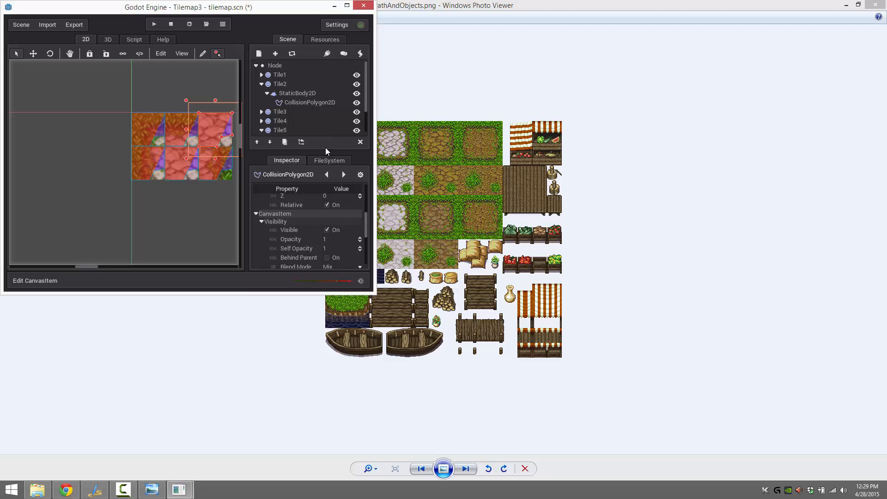
click(276, 131)
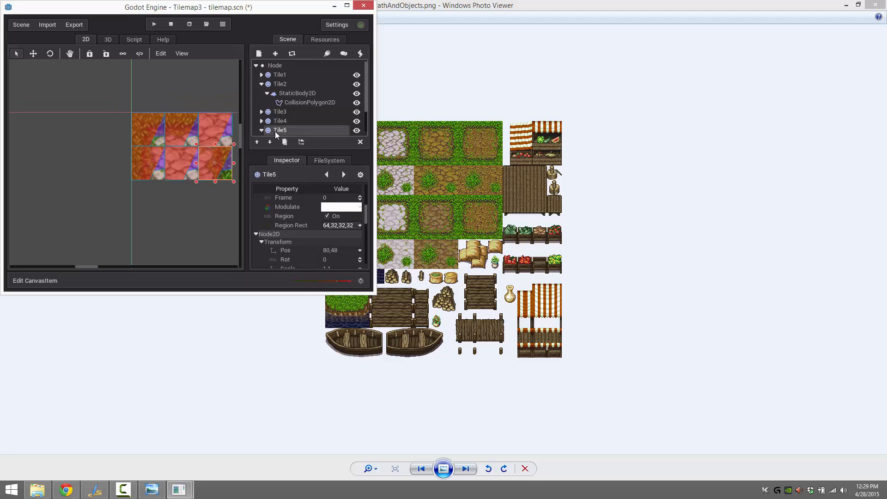
scroll(367, 110, down, 2)
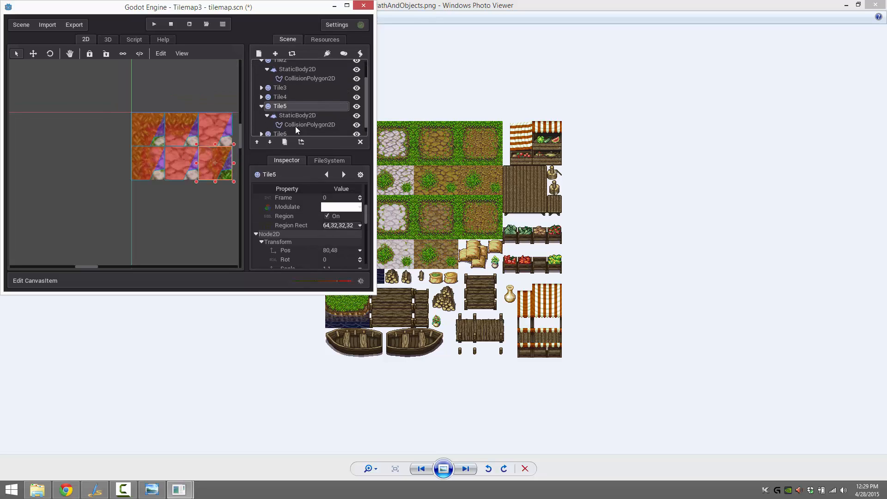
click(276, 134)
click(331, 225)
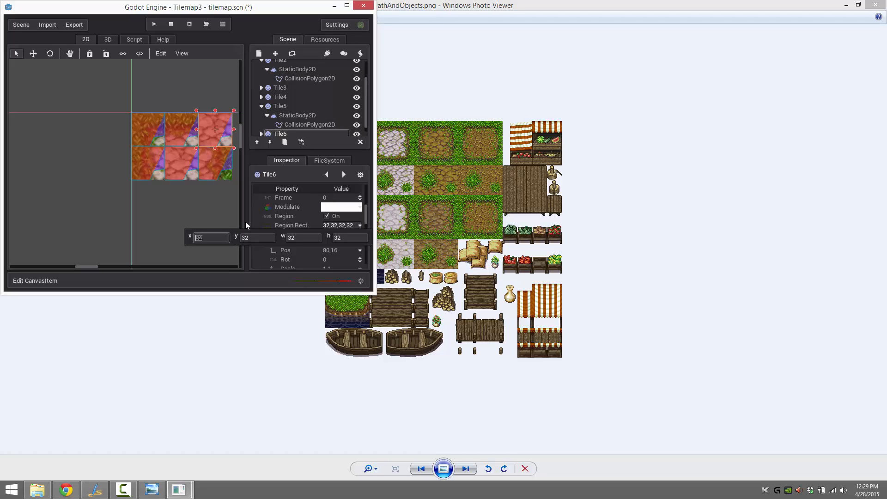
text(64)
click(250, 240)
text(0)
key(Return)
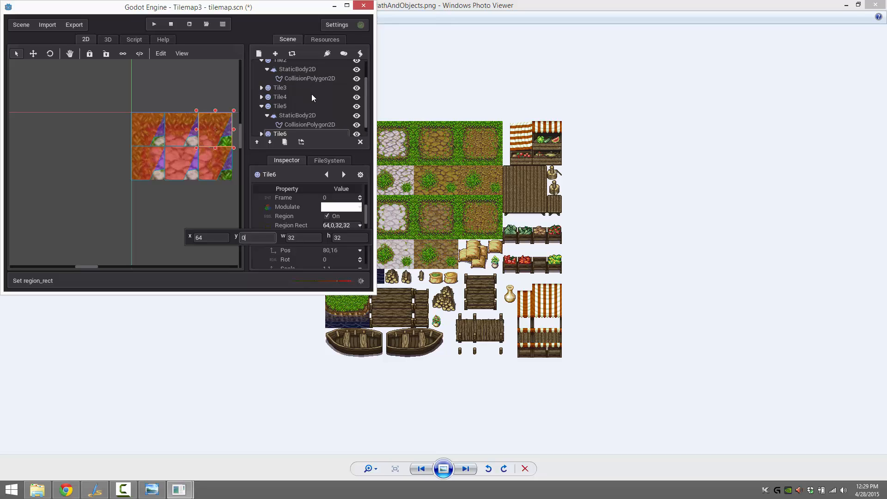
Reshape Tile2's collision polygon so it covers only the grass strip along the tile's upper edge.
click(261, 61)
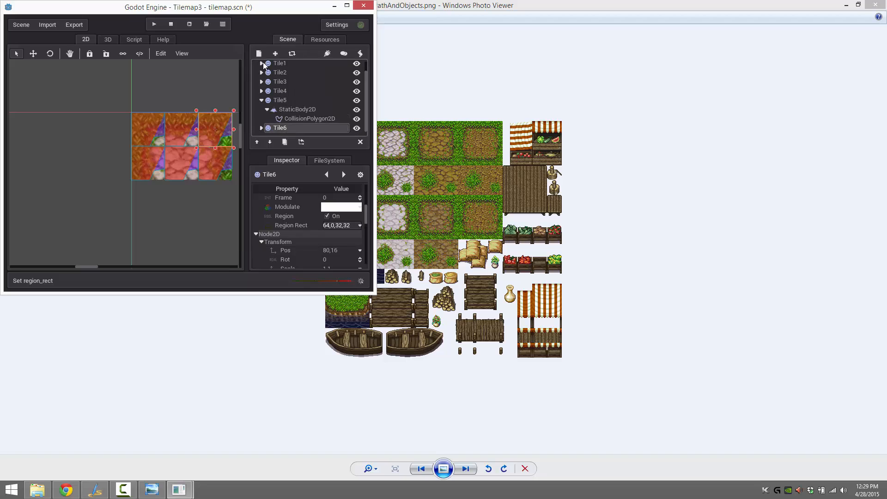
click(262, 100)
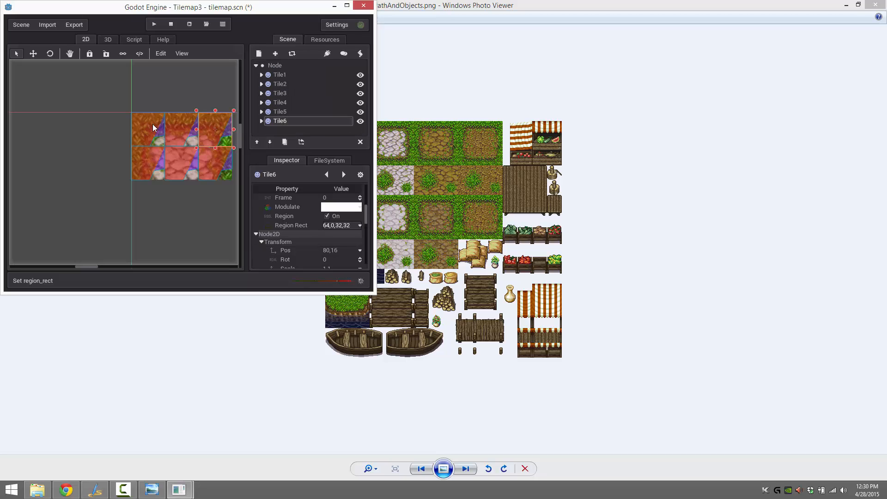
click(278, 84)
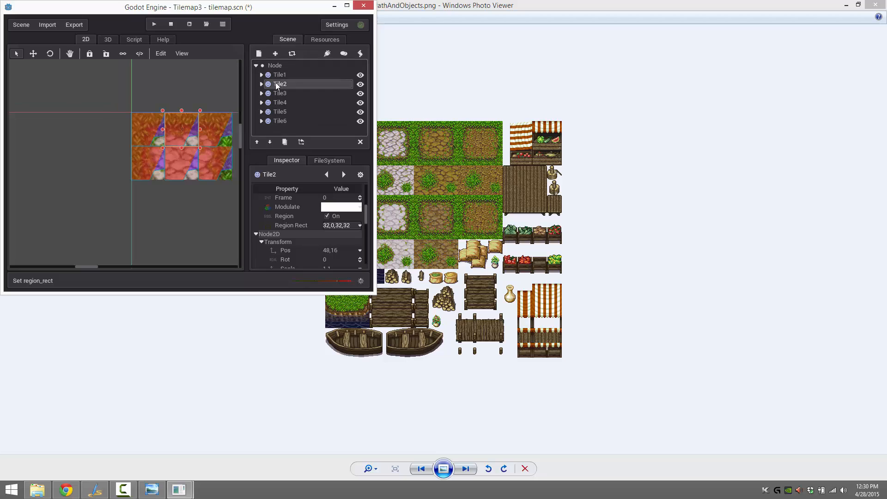
click(261, 84)
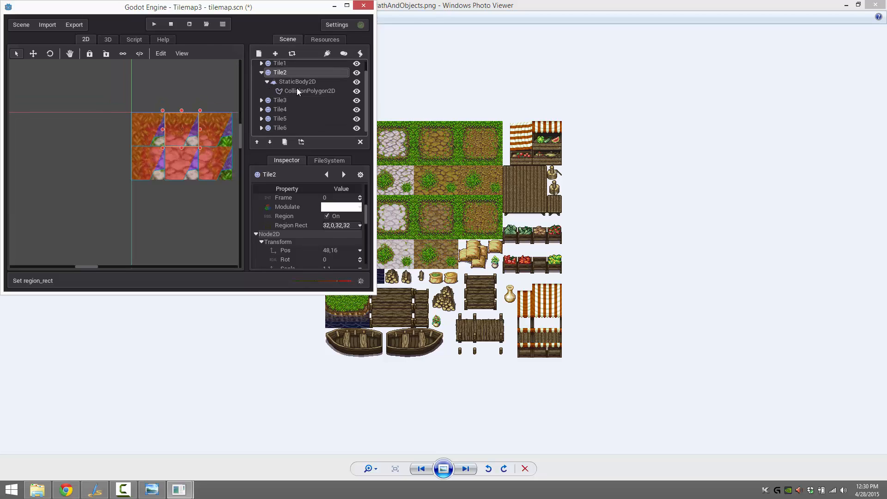
click(304, 90)
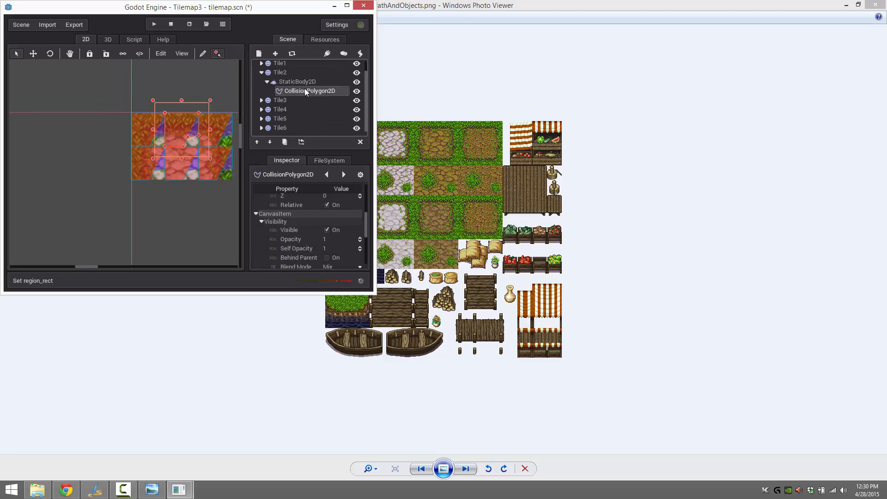
click(182, 144)
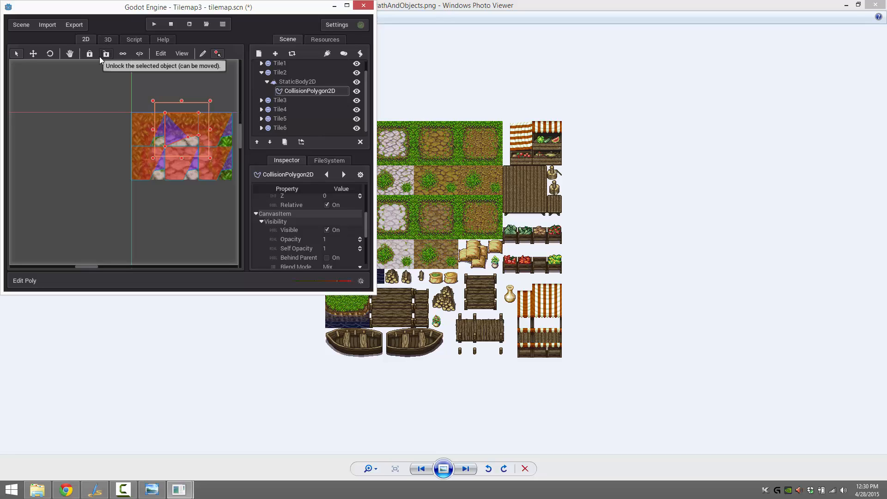
key(ctrl+z)
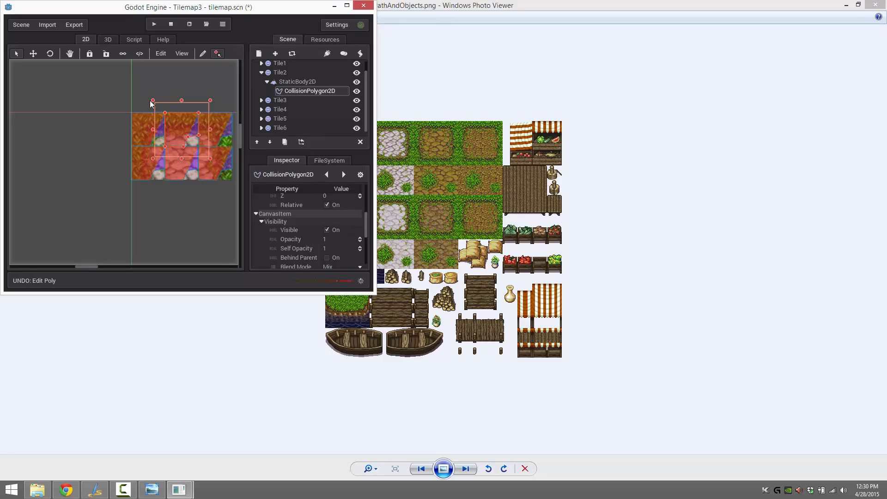
click(156, 53)
click(160, 66)
mouse_move(182, 147)
mouse_down()
mouse_move(178, 135)
mouse_move(165, 135)
mouse_move(188, 136)
mouse_up()
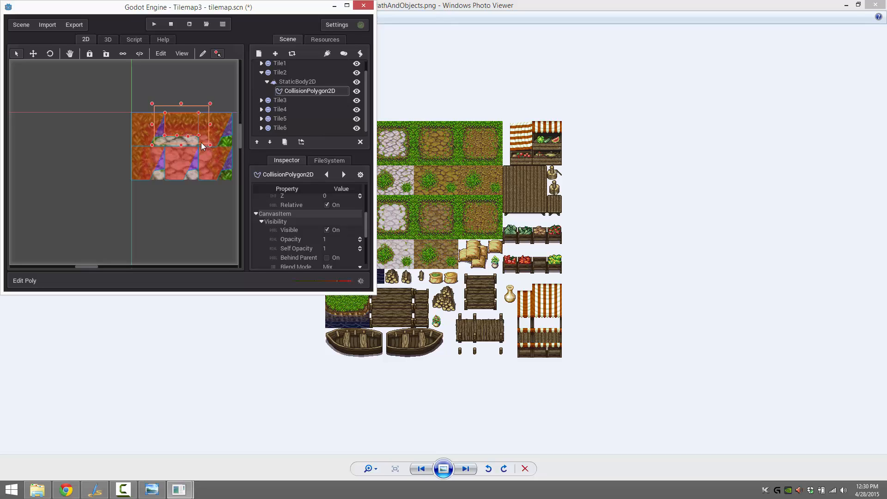
Reshape Tile3's collision polygon so it covers only the grass strip along the tile's left edge.
click(270, 101)
click(261, 100)
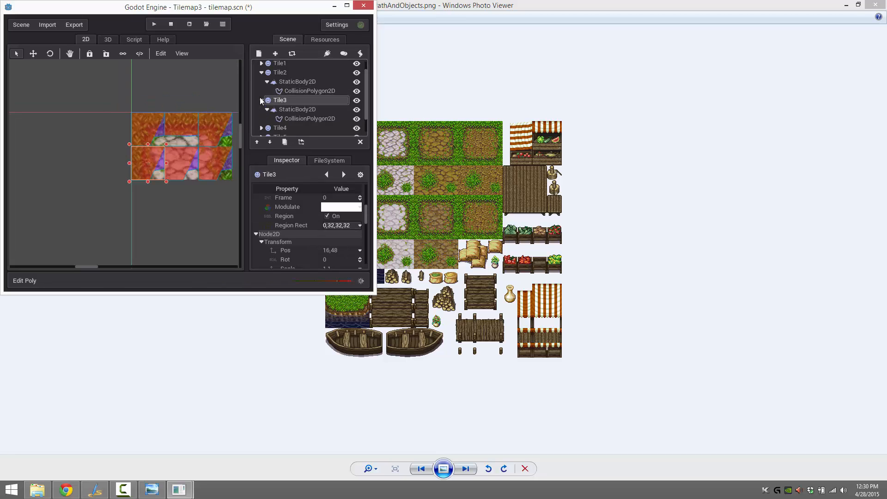
click(293, 118)
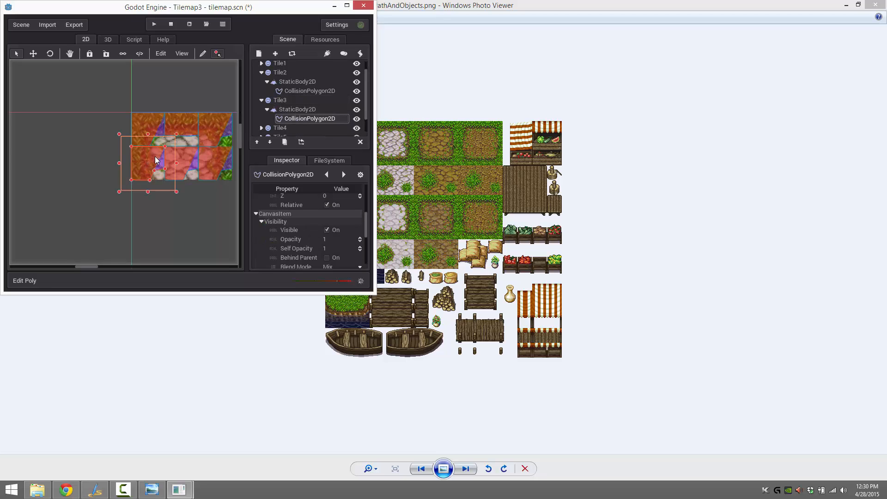
drag(164, 146, 152, 179)
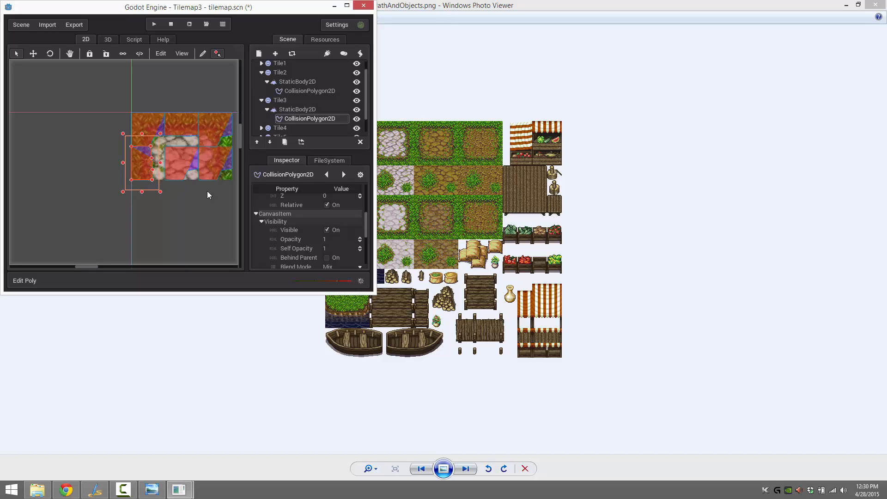
Delete the collision polygon of Tile4, the all-stone tile in the middle of the lower row.
click(171, 159)
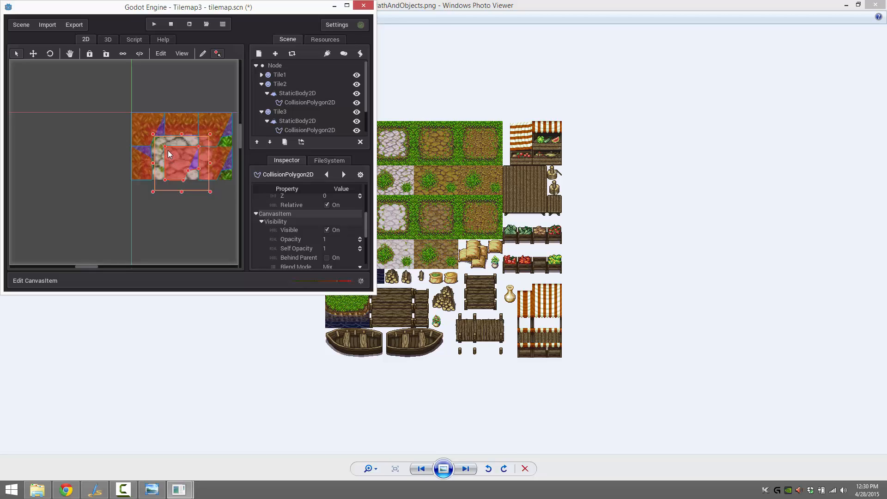
key(Delete)
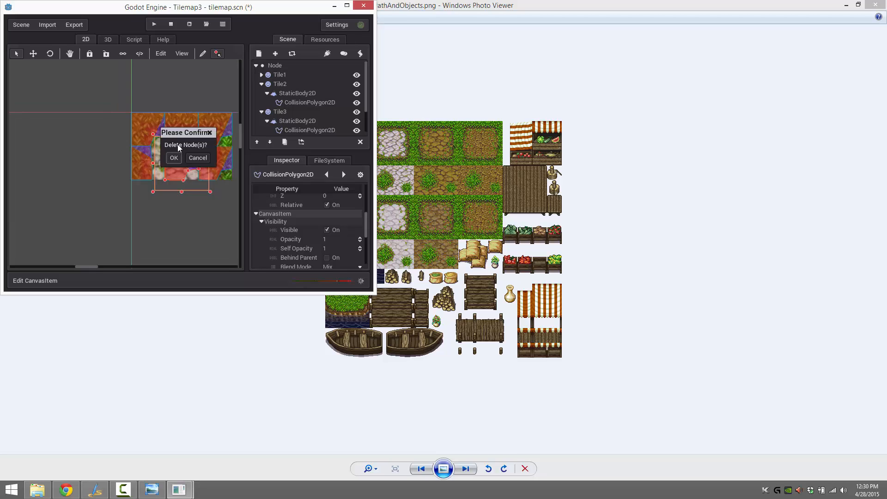
click(174, 159)
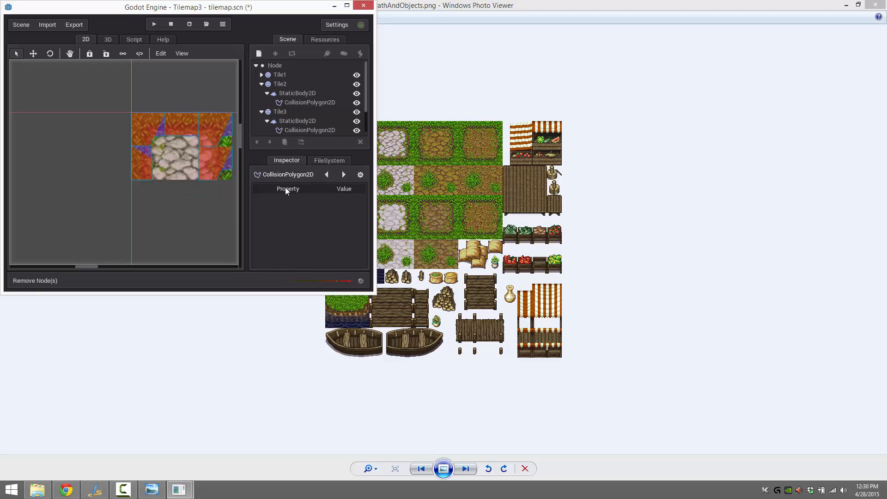
Reshape Tile6's collision polygon to follow the grass along the tile's upper and right edges, leaving the stone corner uncovered.
click(236, 141)
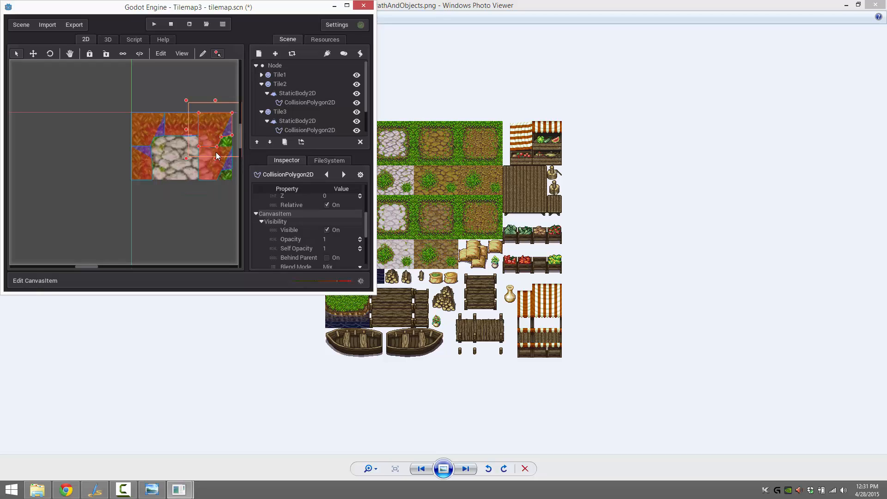
click(199, 136)
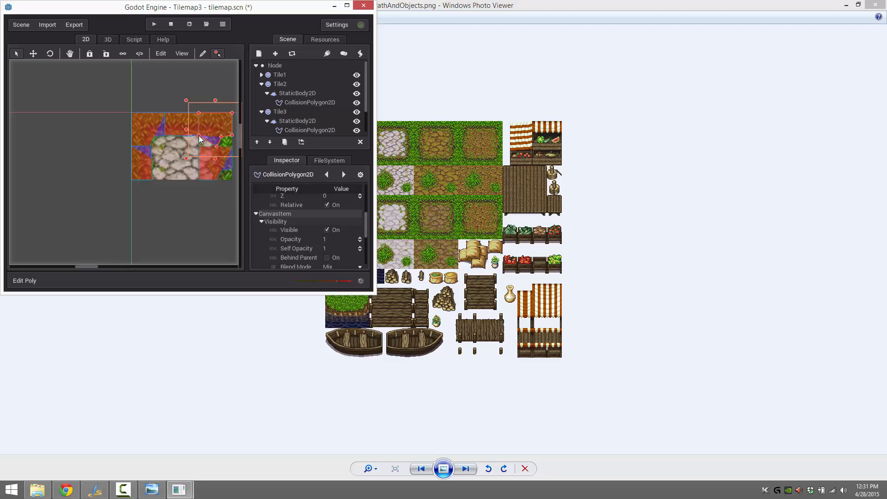
mouse_move(217, 147)
mouse_down()
mouse_move(216, 137)
mouse_move(217, 146)
mouse_move(232, 146)
mouse_up()
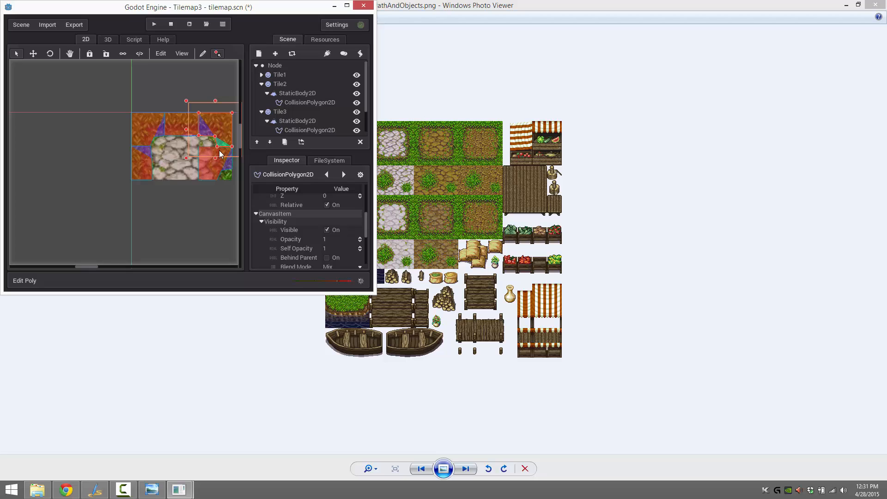
Reshape Tile5's collision polygon so it covers only the grass strip along the tile's right edge.
click(202, 165)
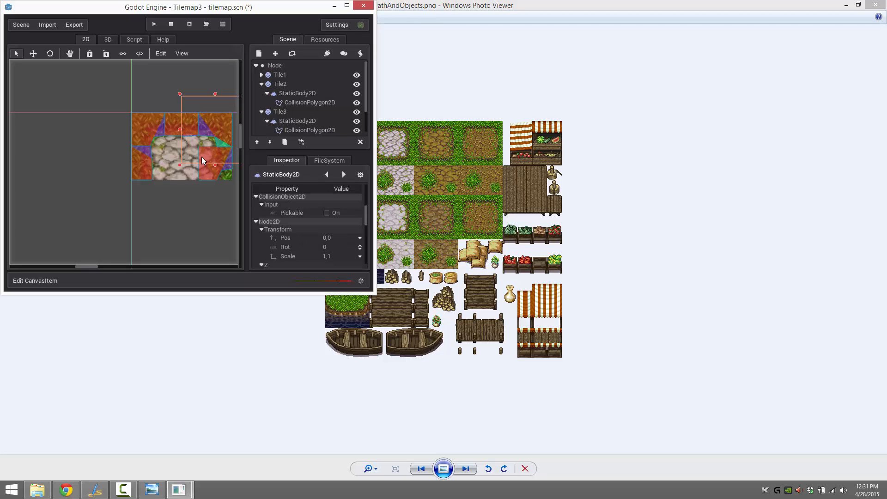
click(204, 164)
drag(200, 146, 233, 181)
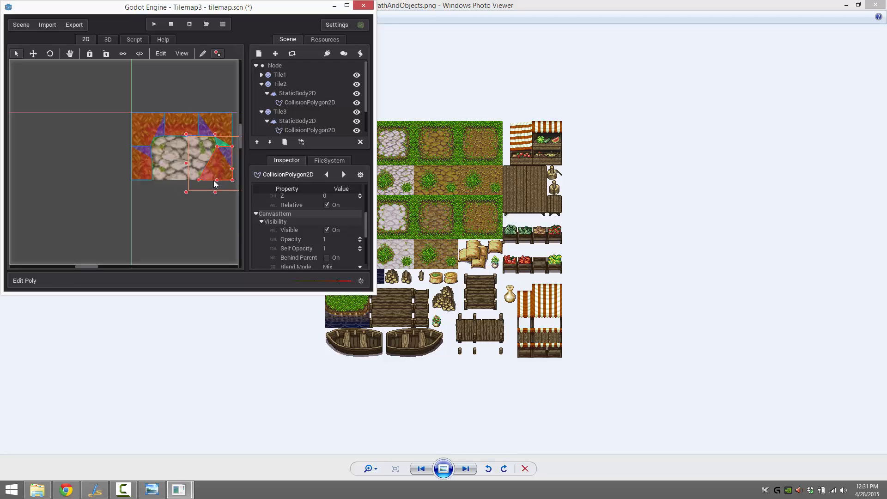
ctrl+click(220, 180)
drag(199, 181, 210, 164)
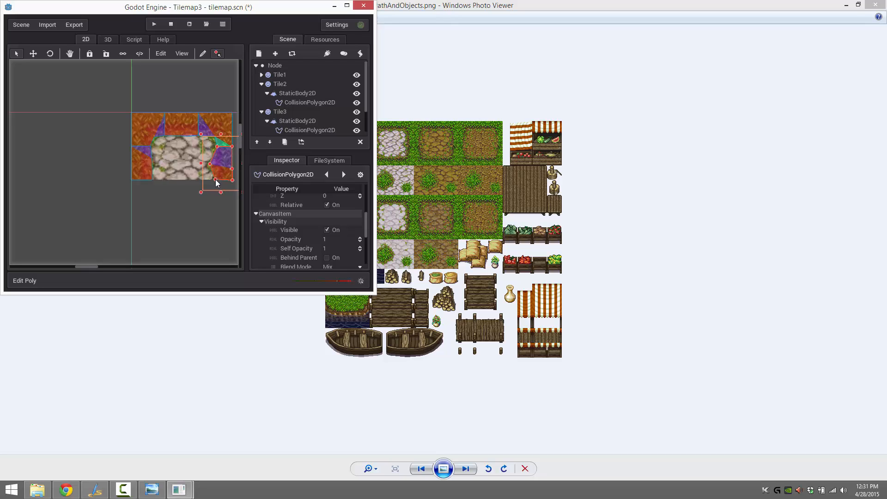
click(188, 159)
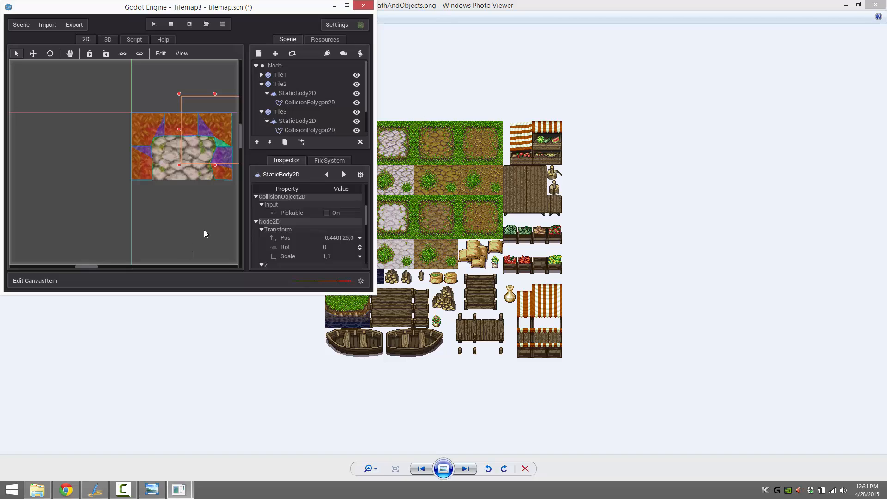
Collapse the Tile3 and Tile2 nodes in the scene tree.
click(259, 110)
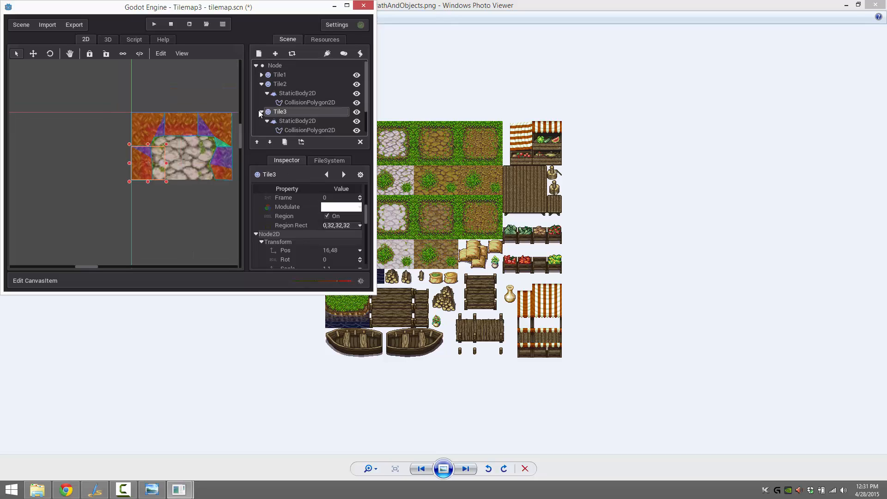
click(262, 111)
click(261, 85)
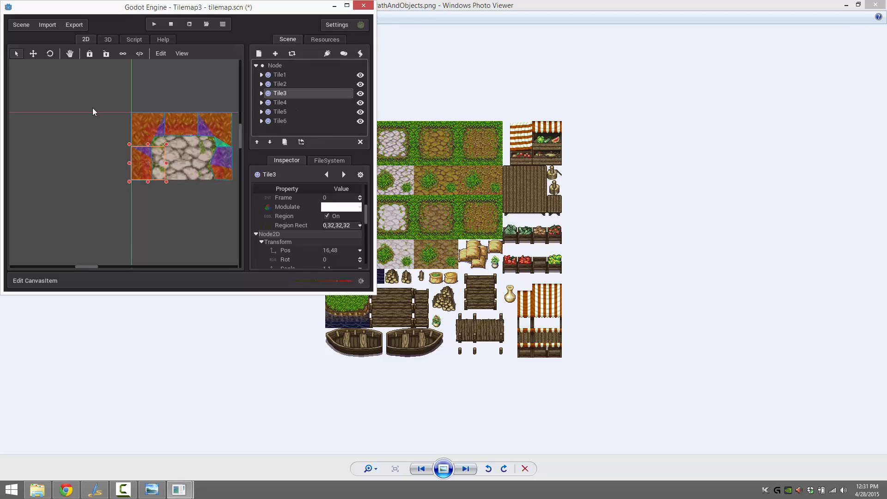
Save the scene as tilemap.scn, overwriting the existing file.
click(22, 25)
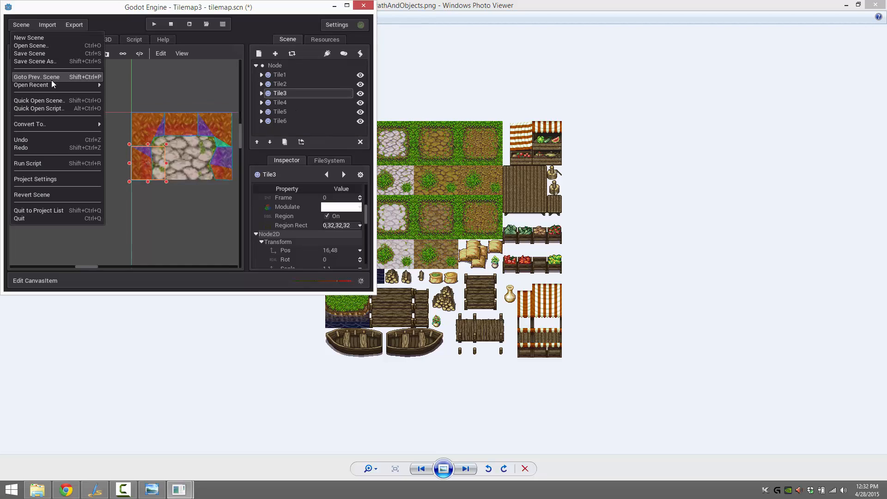
click(34, 60)
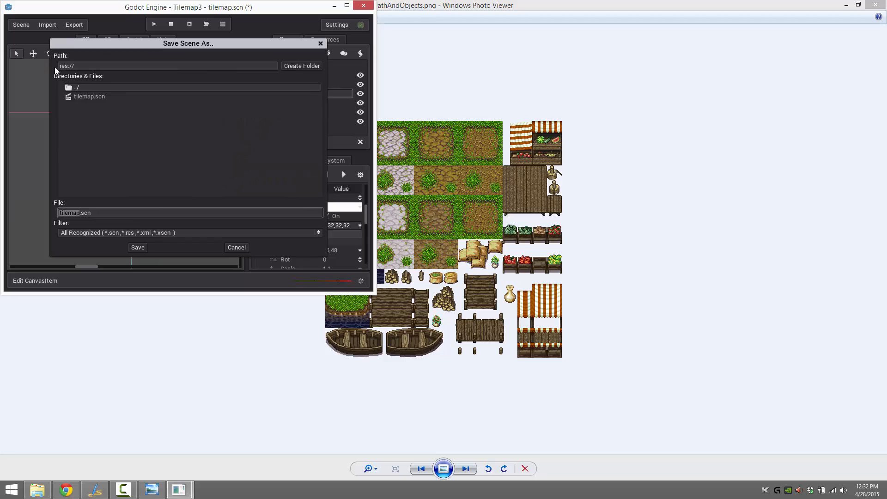
double_click(88, 96)
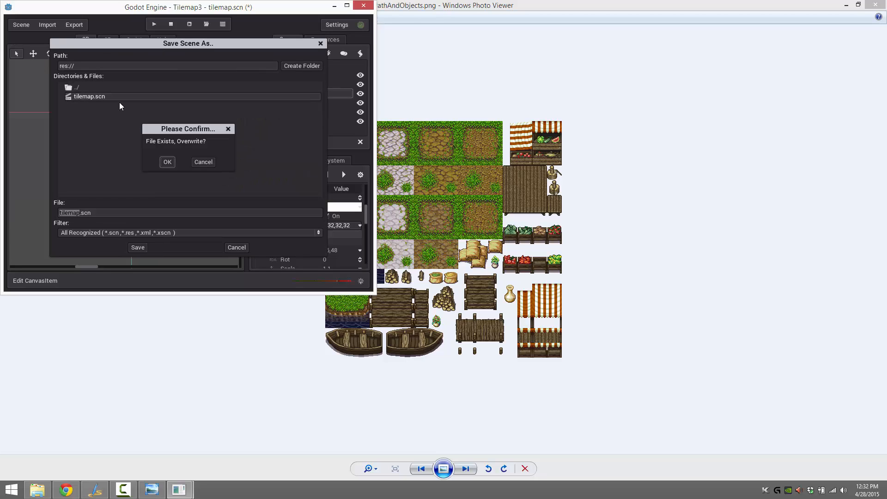
click(166, 163)
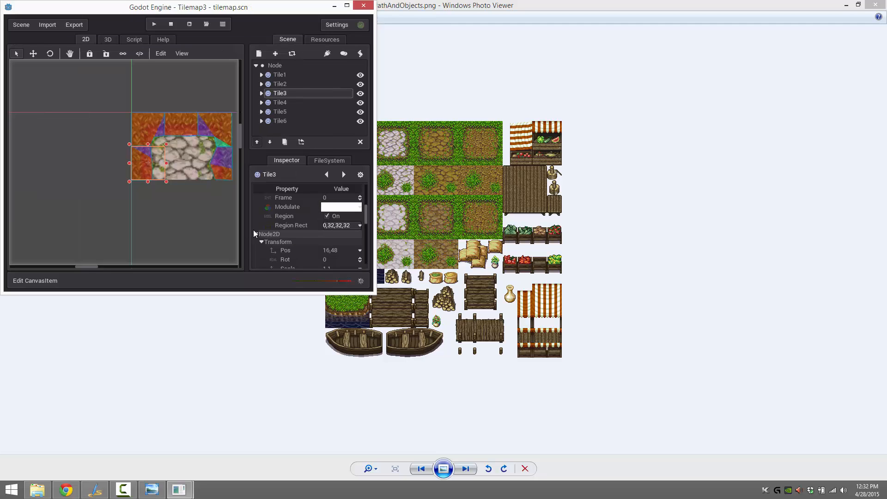
Export the scene as a tile set named MyTileset.xml in the project folder, with merging into an existing file turned off.
click(24, 26)
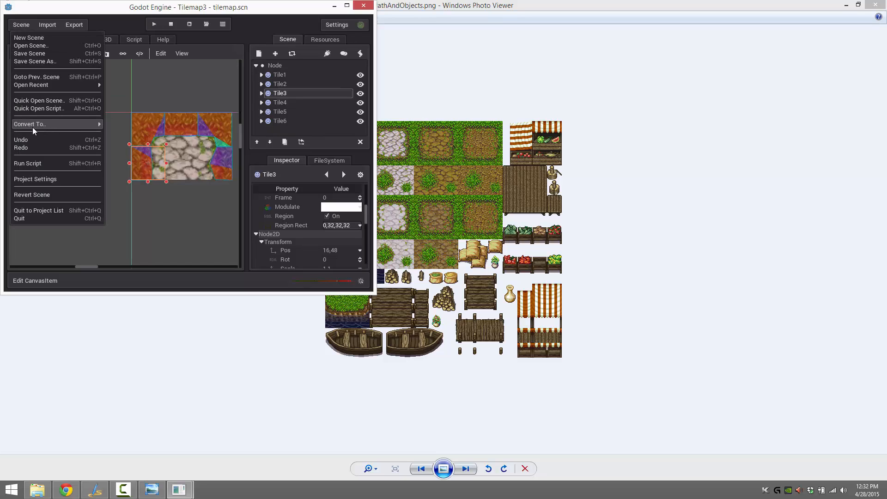
mouse_move(65, 125)
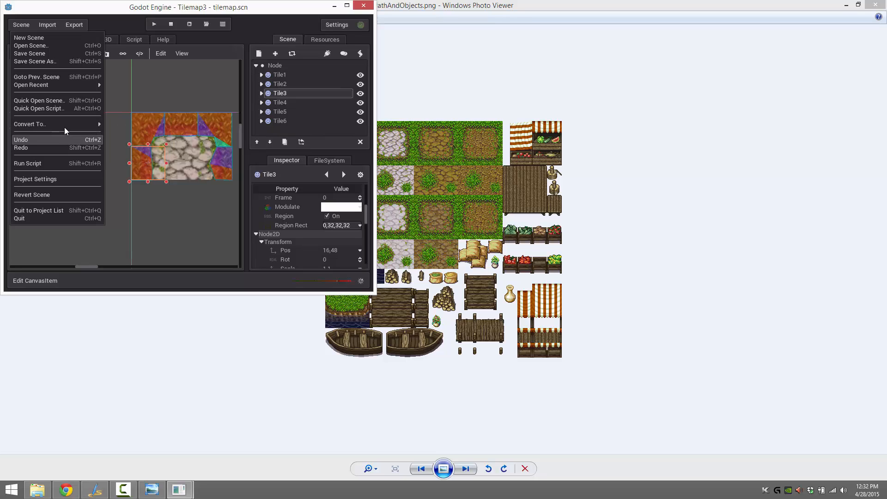
click(121, 156)
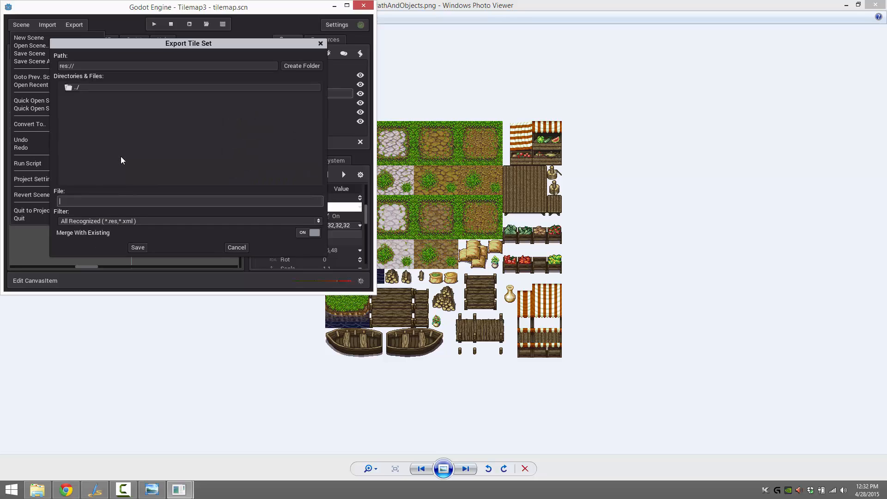
click(123, 64)
click(88, 202)
text(til)
key(BackSpace)
text(MyTileset.xml)
click(79, 90)
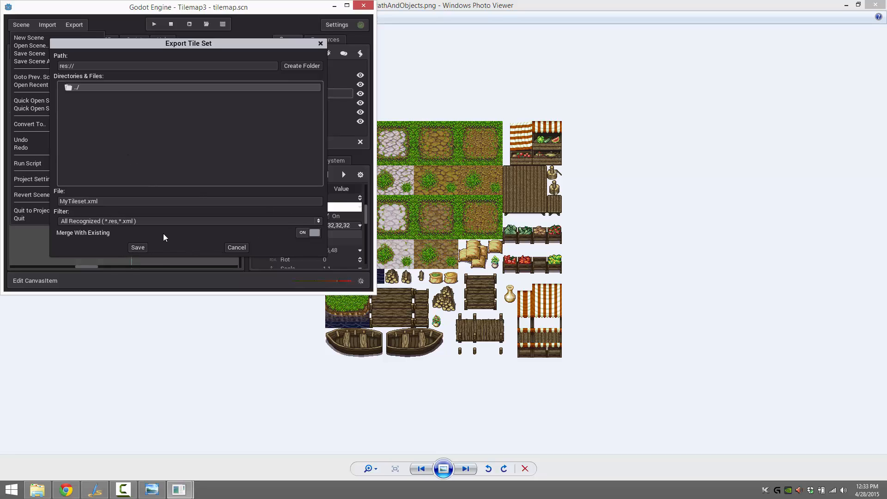
click(309, 233)
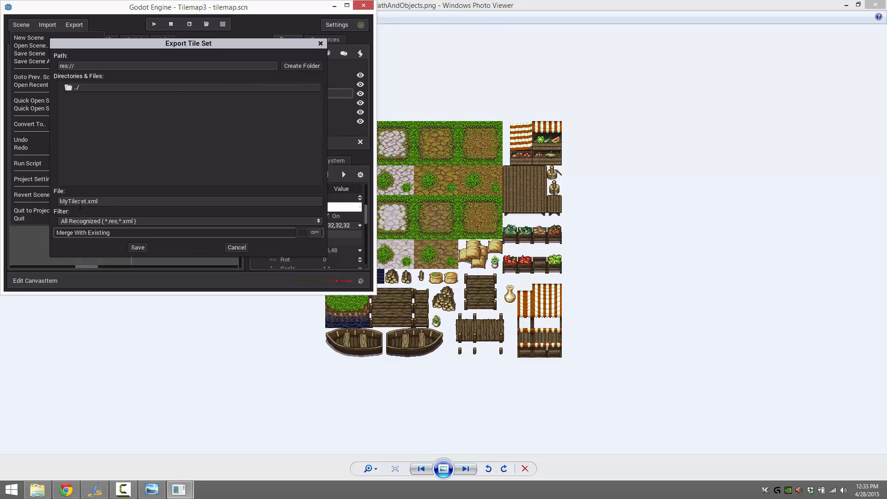
click(142, 247)
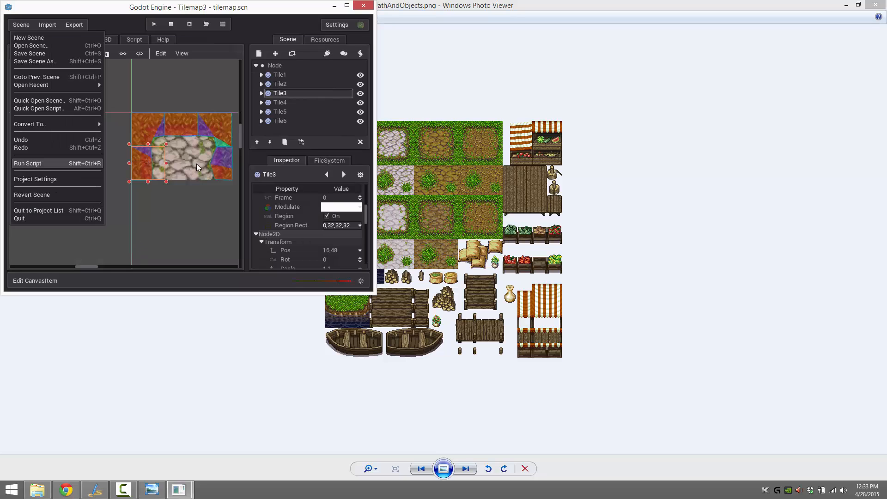
Look at the child nodes under Tile1 in the scene tree and collapse the node again.
click(37, 490)
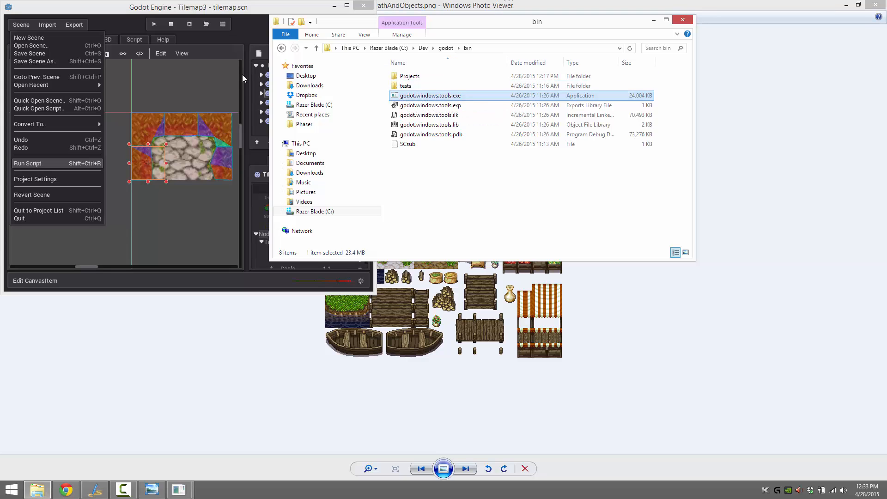
click(273, 95)
click(261, 75)
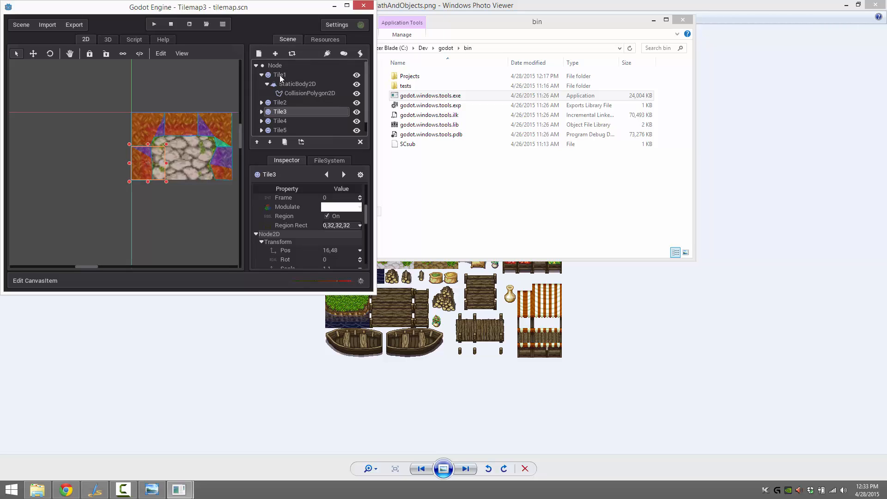
click(265, 76)
click(262, 75)
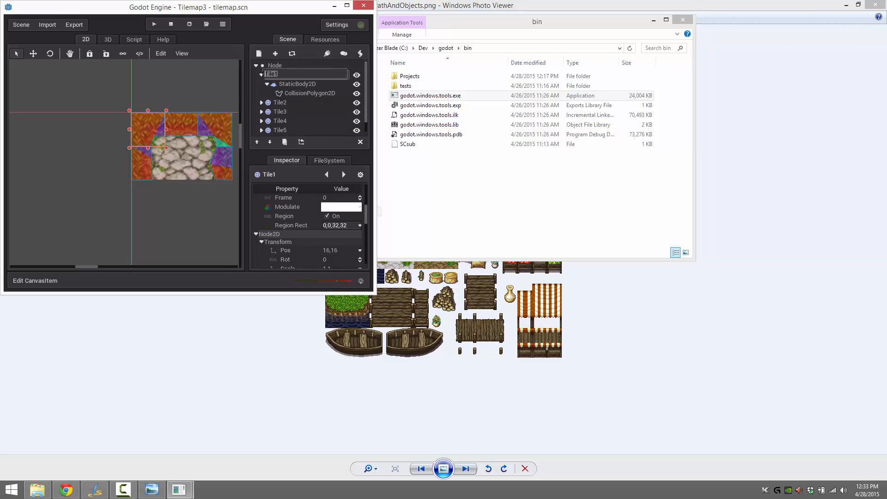
Switch to File Explorer, browse into Projects\Tilemap3 and open the exported MyTileset.xml in the text editor.
click(430, 76)
double_click(430, 76)
double_click(425, 96)
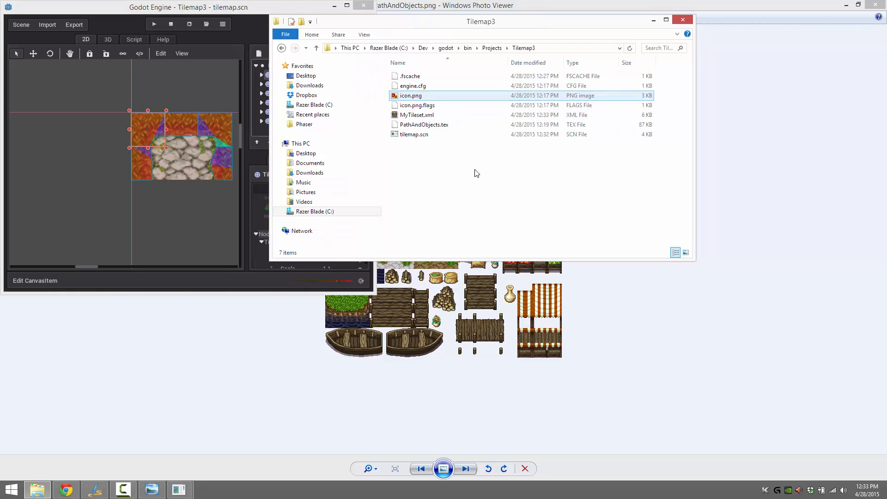
click(416, 117)
double_click(416, 117)
Examine the exported XML, comparing the point array of the local://2 polygon with Tile1's entry and its shape reference.
scroll(429, 228, down, 2)
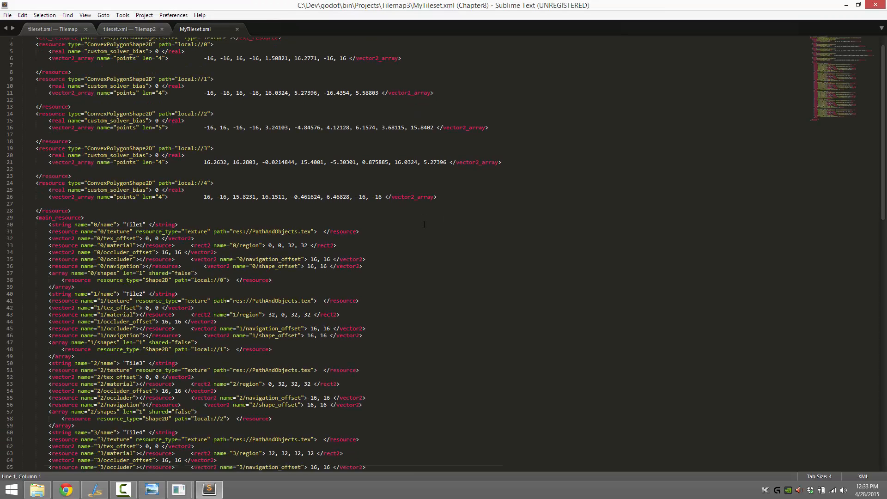
scroll(373, 232, up, 2)
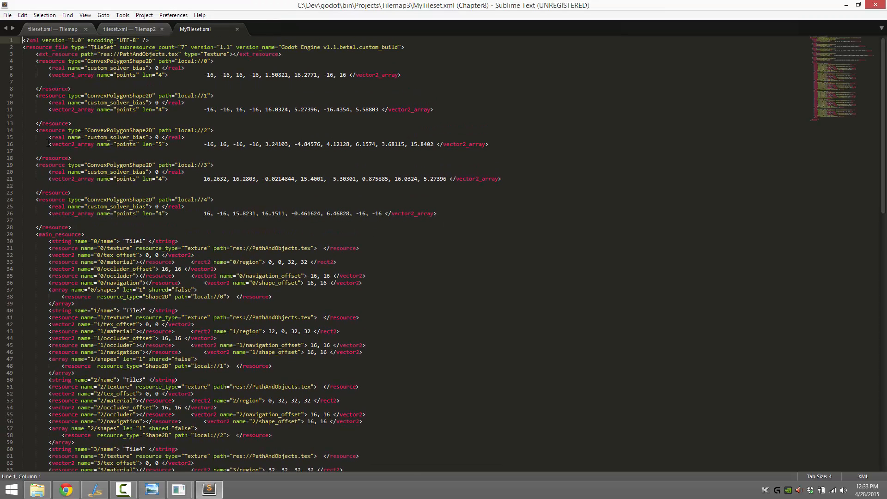
drag(49, 144, 513, 148)
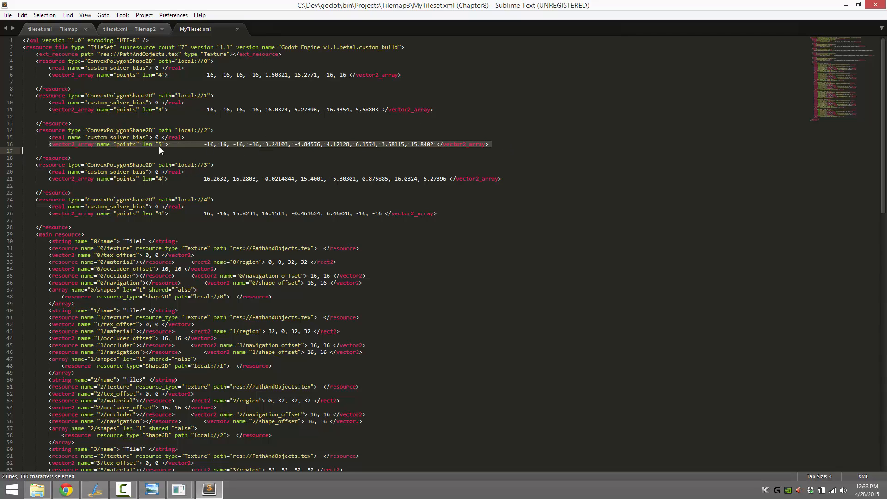
scroll(353, 165, down, 2)
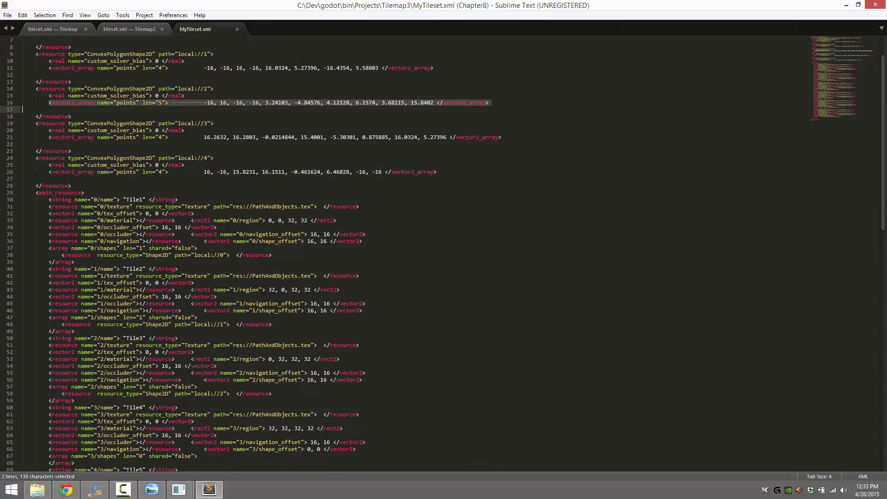
click(72, 215)
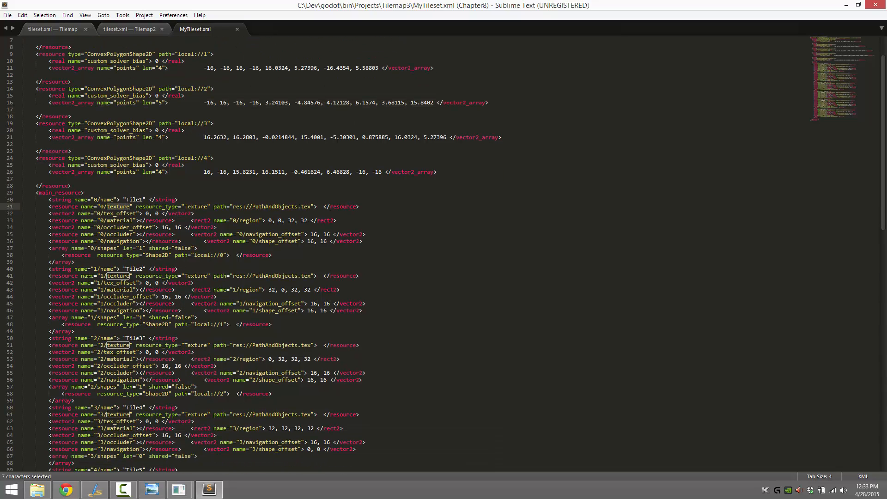
click(70, 254)
drag(238, 248, 272, 256)
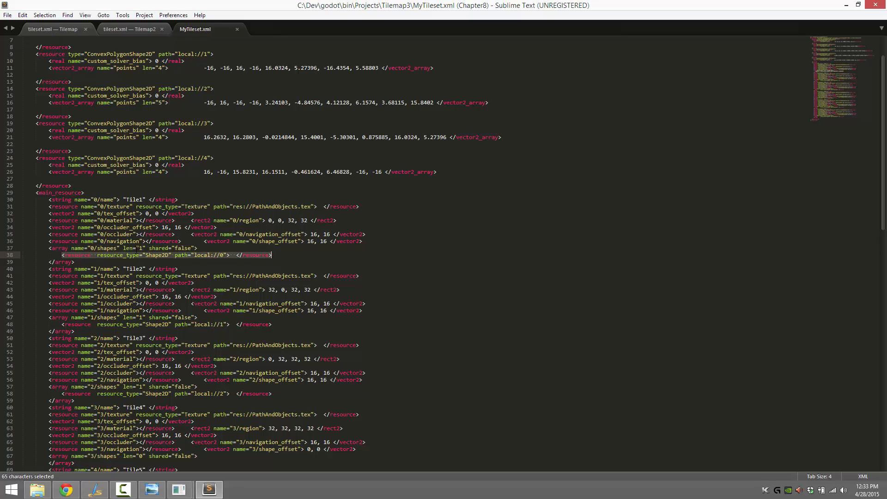
Examine the ConvexPolygonShape2D resources local://0 to local://4 at the start of MyTileset.xml and close the text editor.
scroll(182, 264, up, 2)
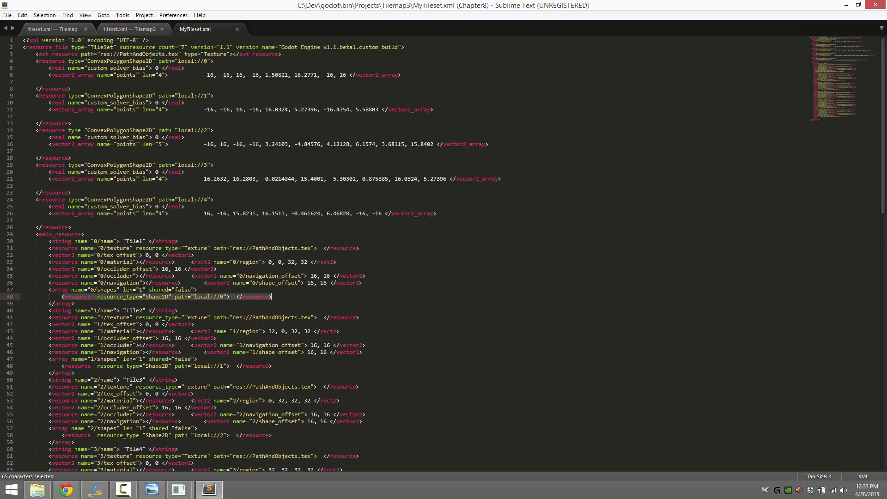
drag(147, 103, 156, 102)
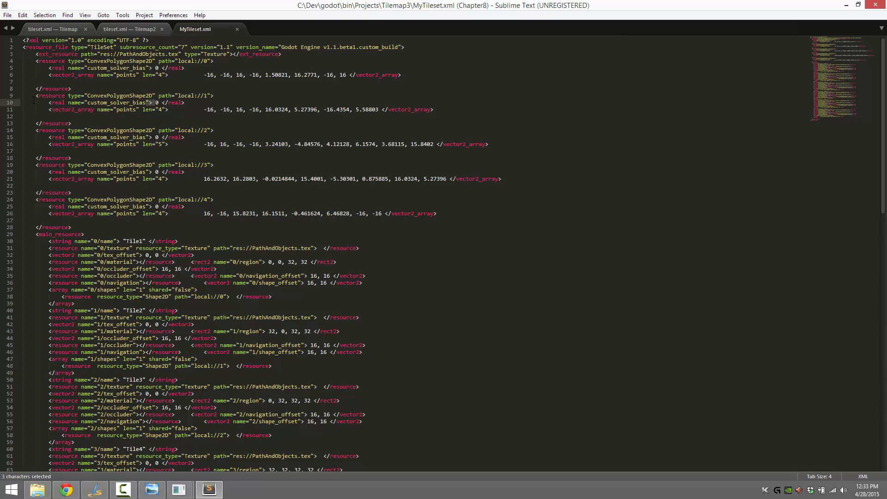
drag(39, 61, 72, 89)
drag(446, 77, 488, 215)
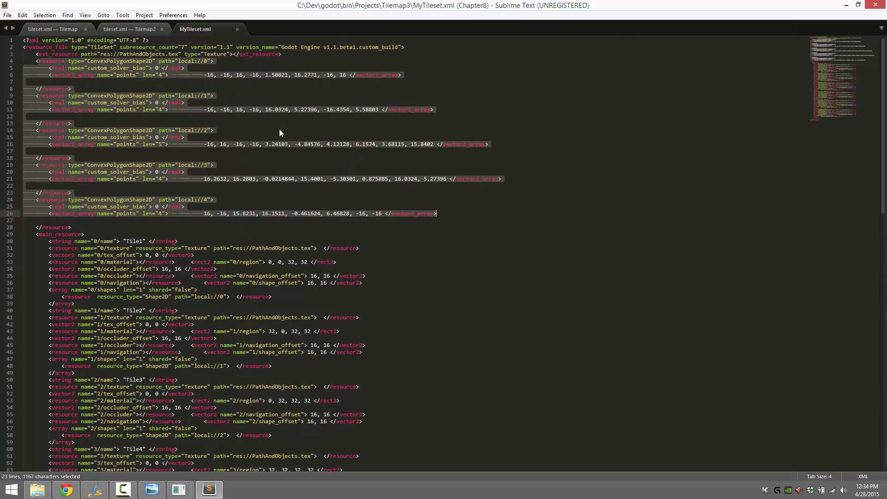
click(877, 6)
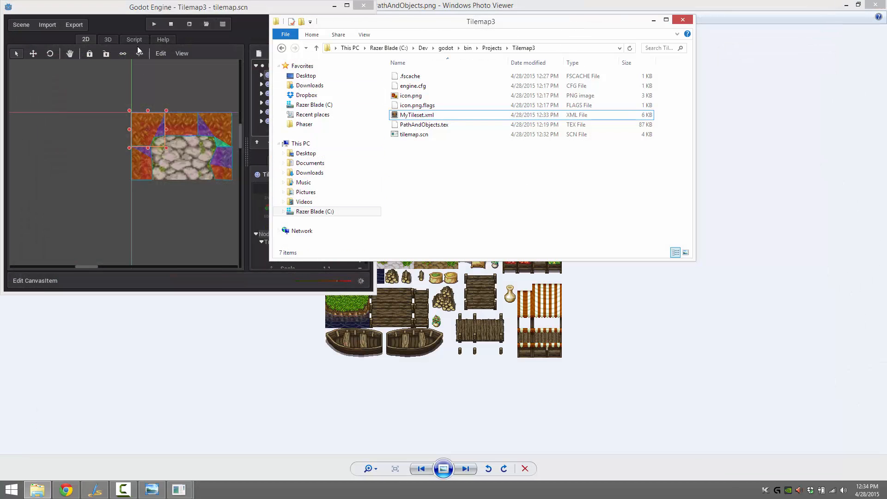
click(154, 8)
click(20, 24)
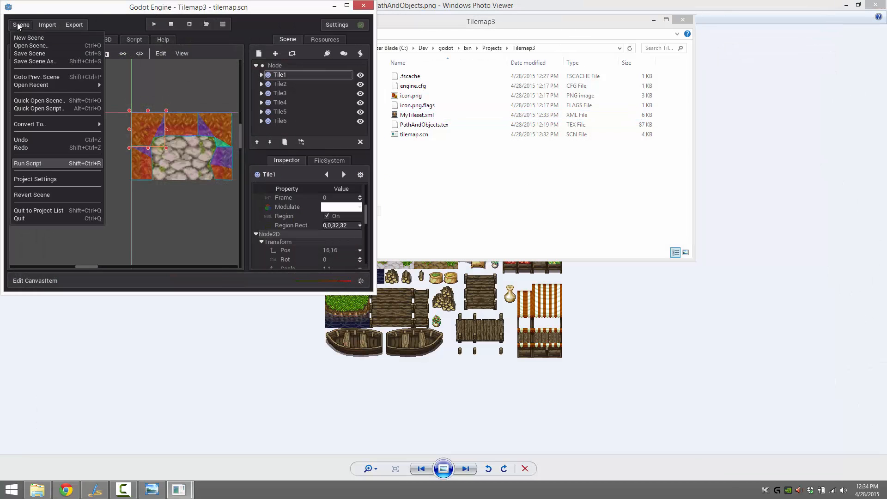
click(27, 37)
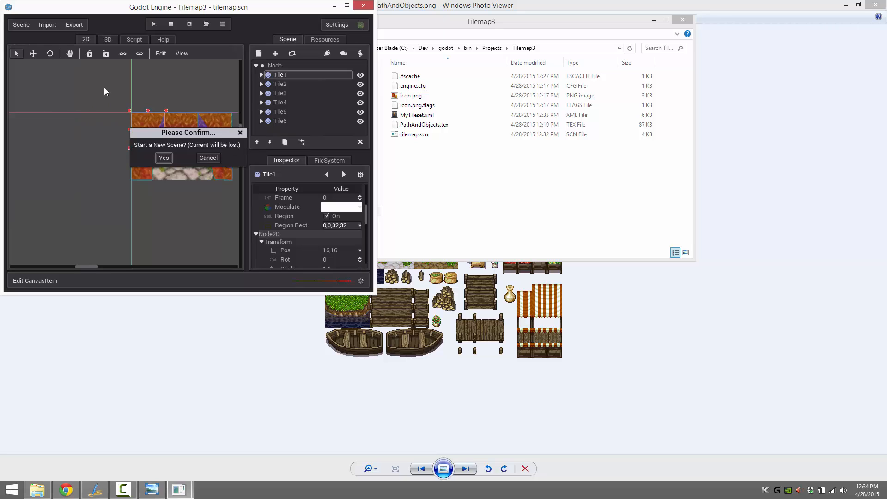
click(208, 158)
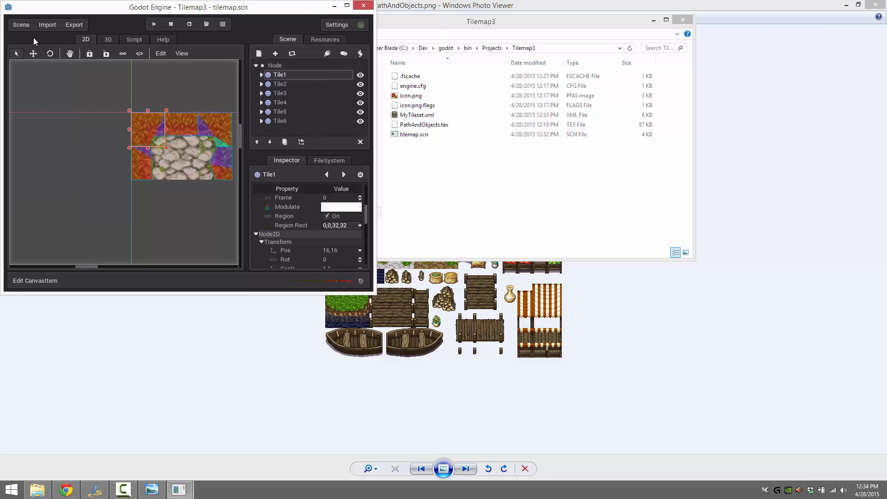
Save the current tile scene and start a new empty scene.
click(23, 24)
click(35, 54)
click(21, 25)
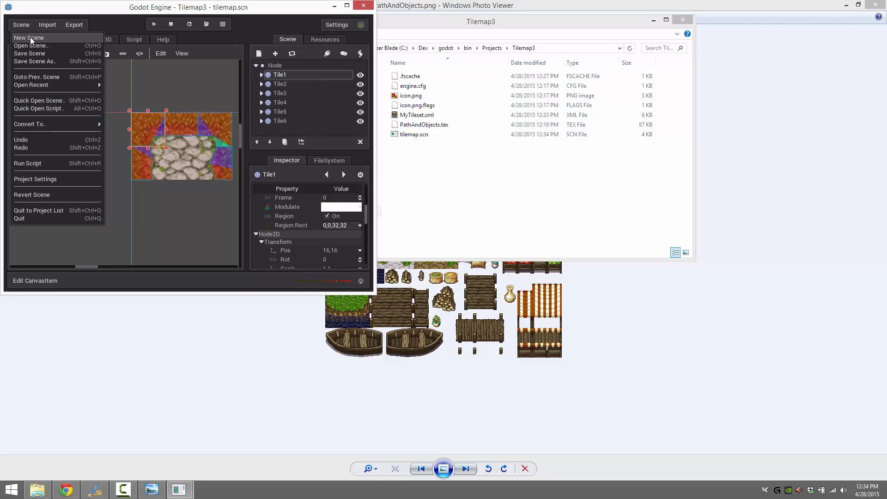
click(30, 37)
click(164, 158)
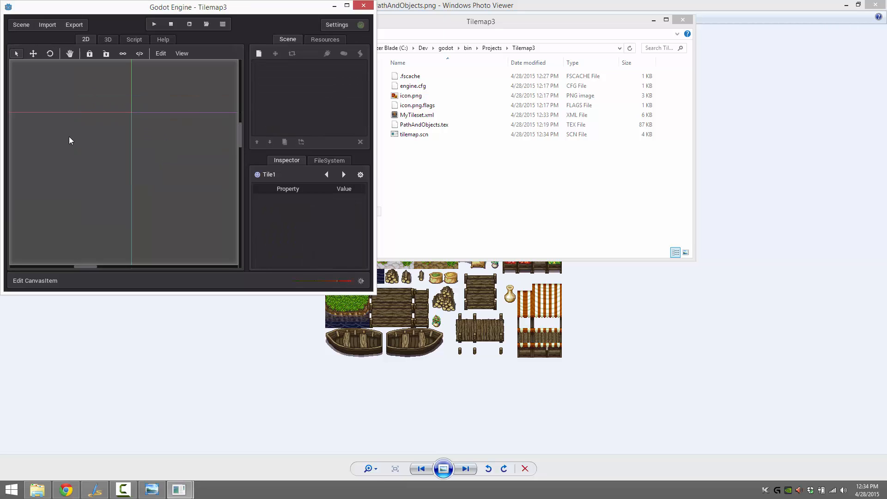
Try to save the empty scene under a new file name.
click(16, 25)
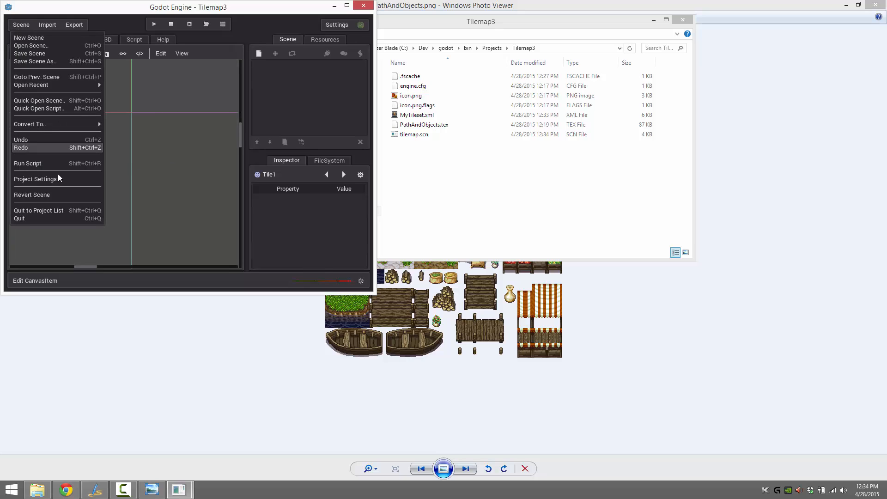
click(19, 61)
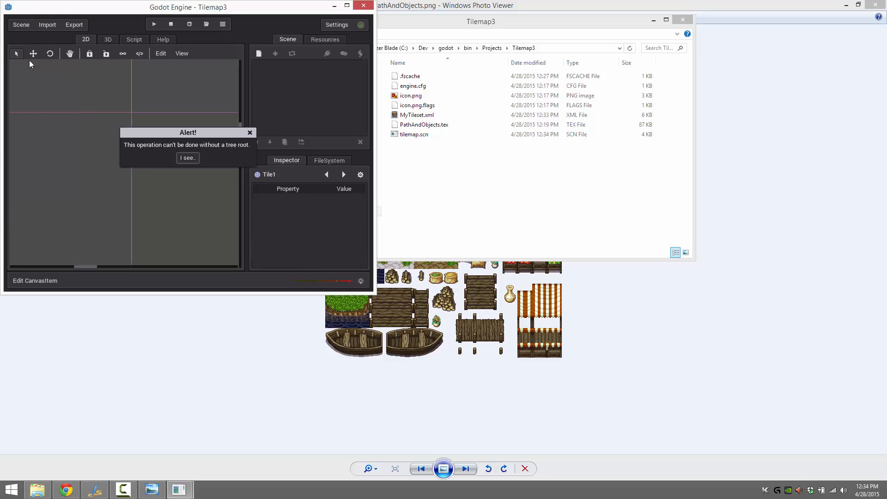
click(180, 158)
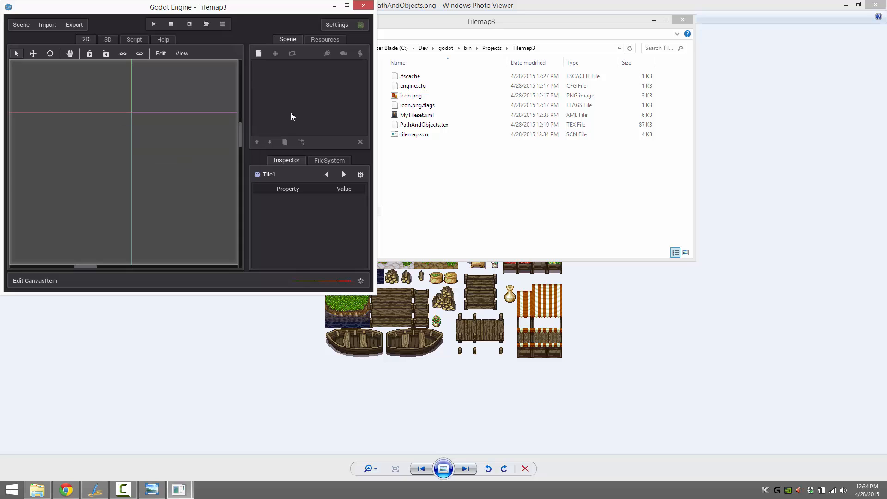
Create a Node2D as the root node of the new scene.
click(259, 54)
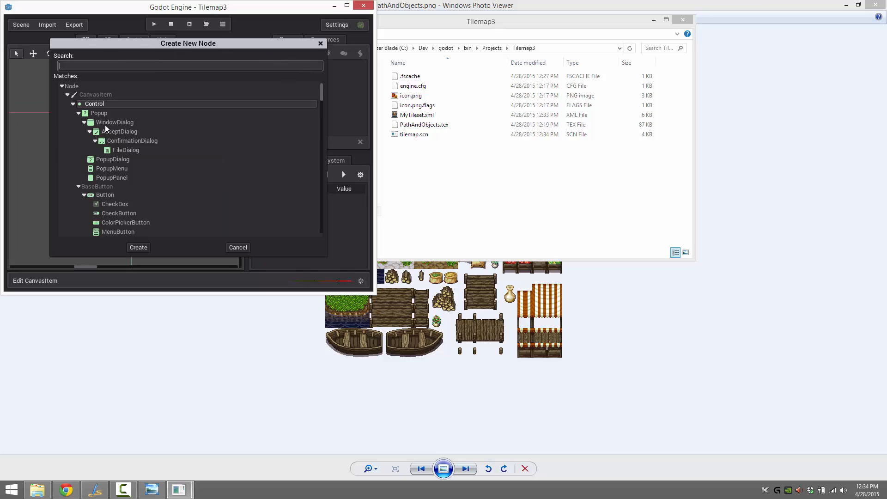
scroll(169, 174, down, 5)
scroll(169, 173, down, 3)
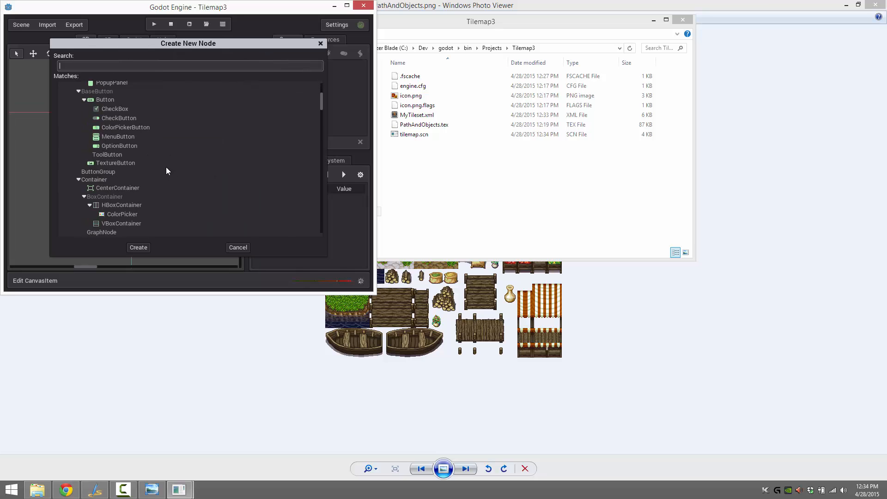
text(Node2d)
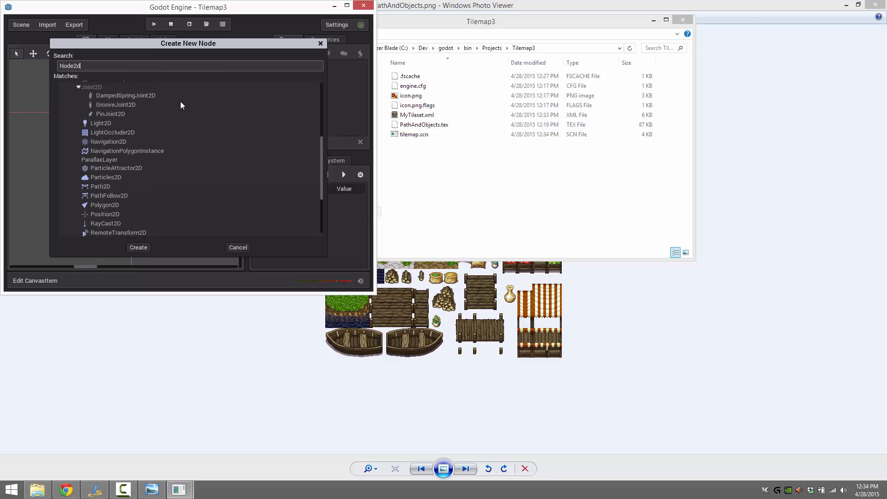
scroll(173, 140, up, 5)
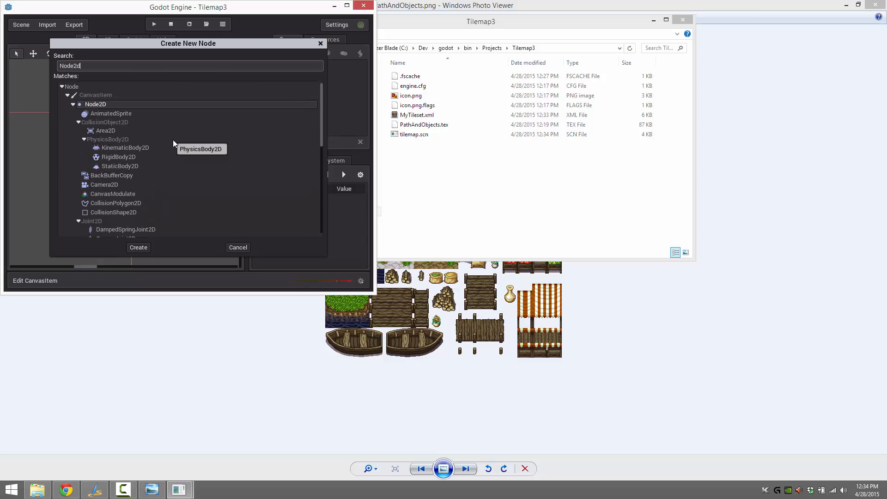
double_click(93, 104)
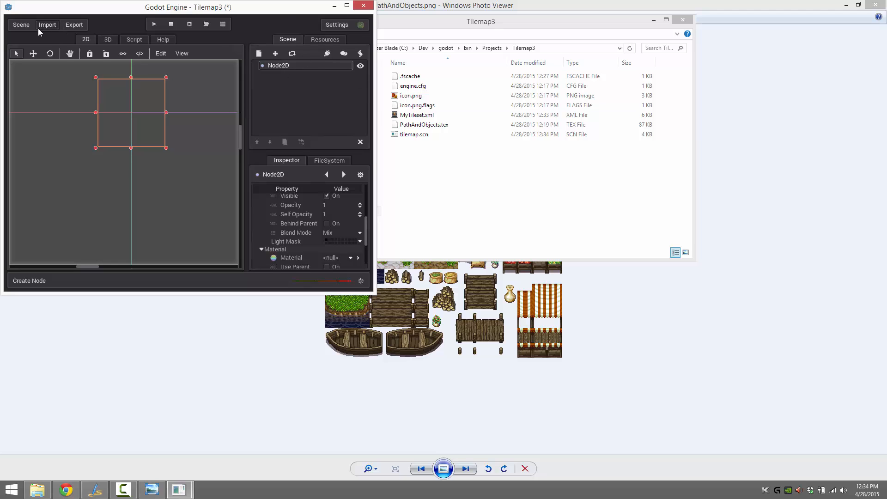
Save the new Node2D scene in the project folder as new_scene.scn.
click(22, 25)
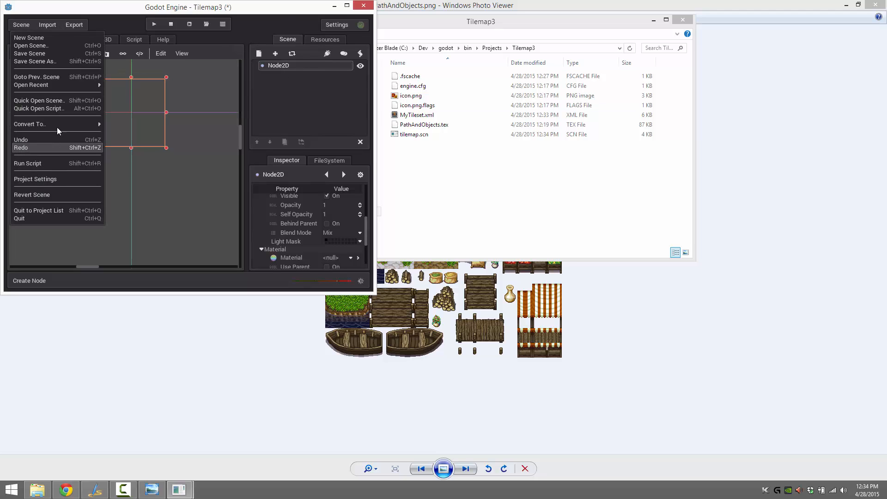
click(43, 60)
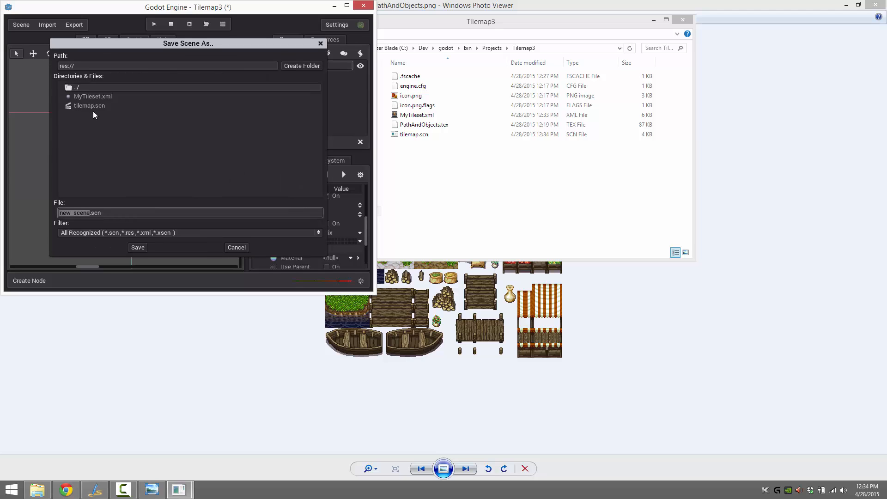
click(138, 248)
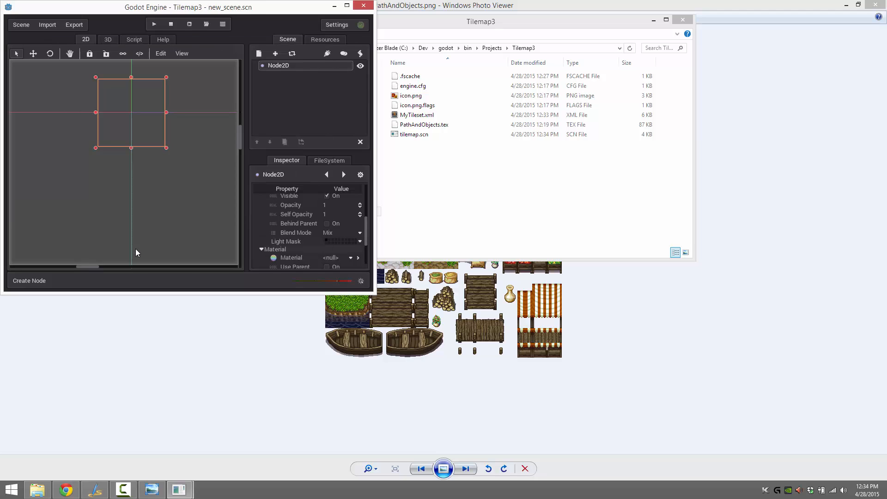
Set the project's main_scene to res://new_scene.scn in the project settings and close them.
click(21, 25)
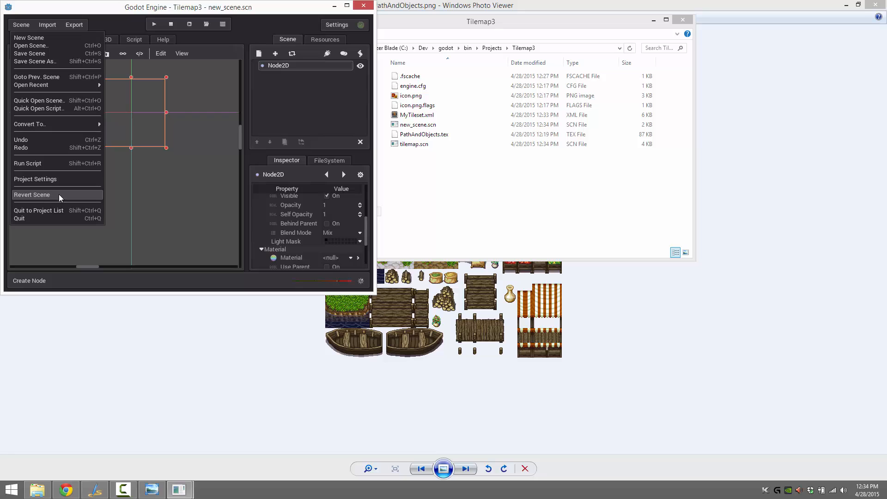
click(36, 180)
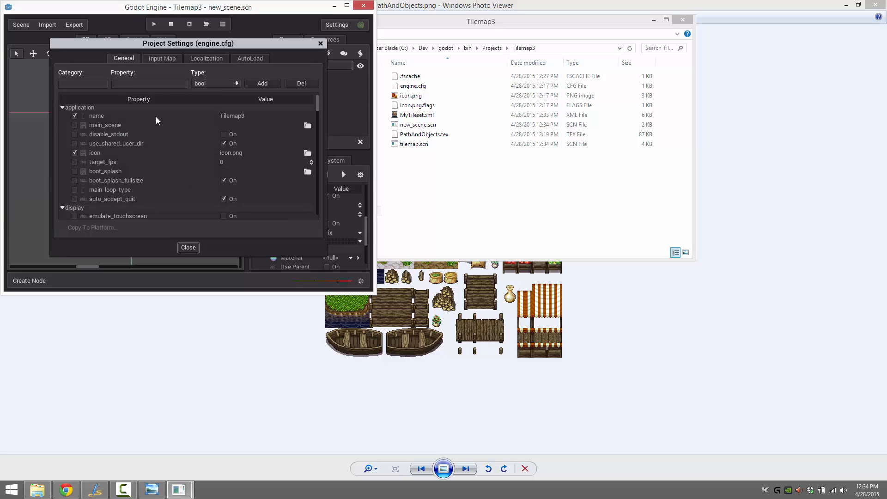
click(308, 125)
click(239, 129)
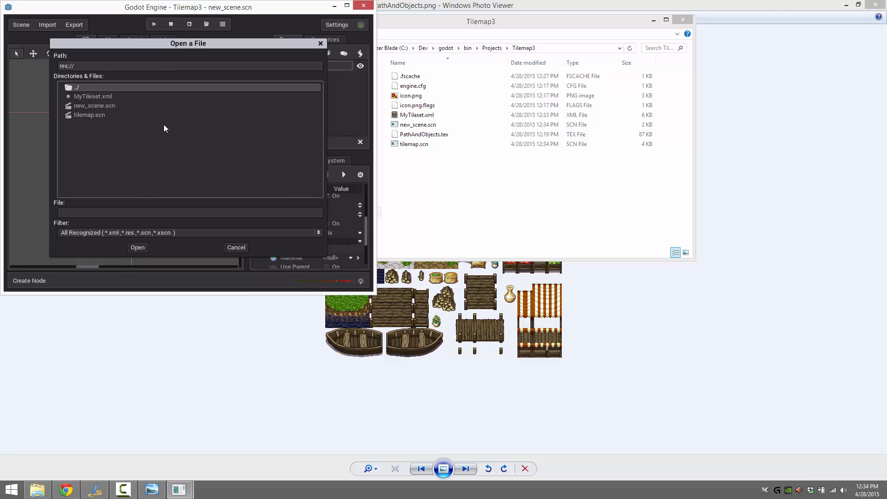
double_click(96, 106)
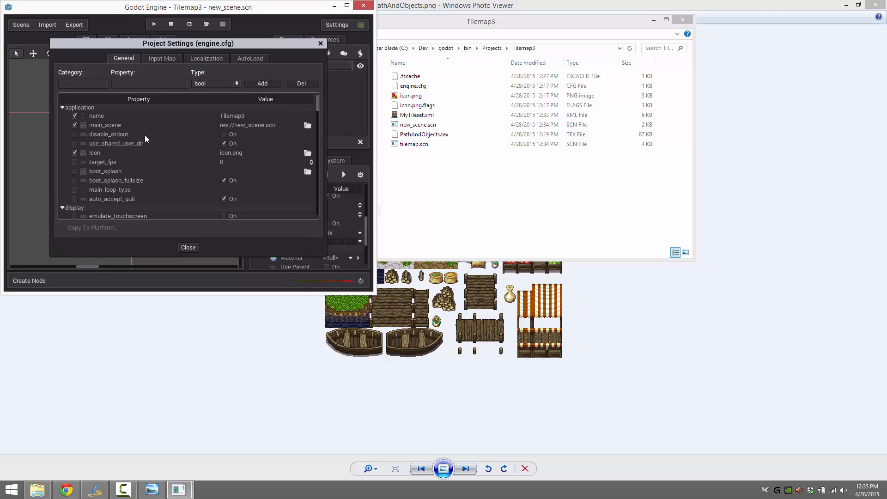
click(188, 247)
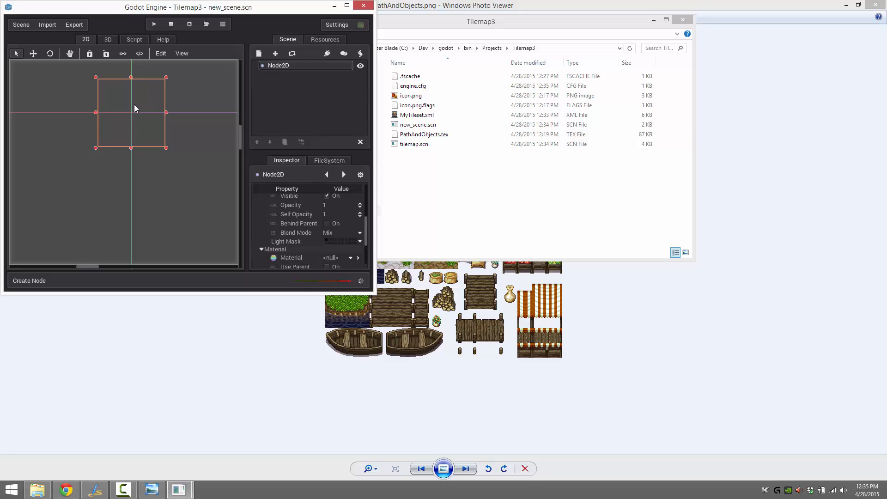
Try moving the root Node2D away from the origin, then undo the move.
drag(138, 121, 170, 148)
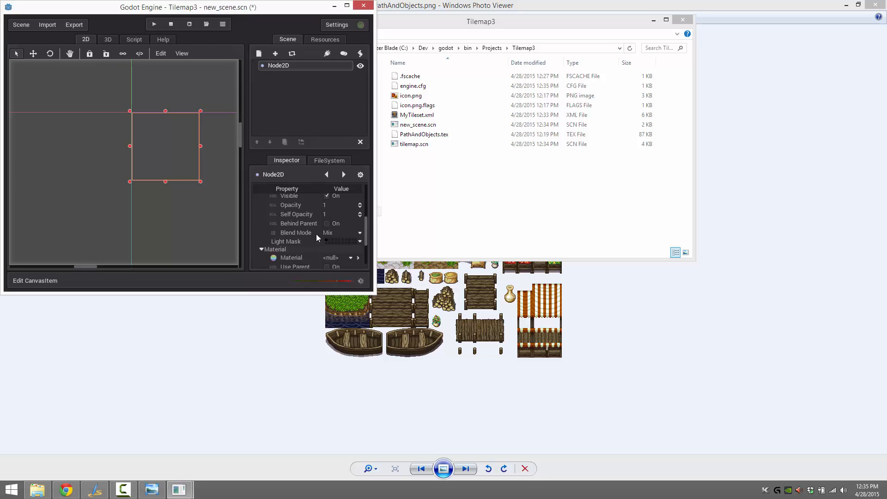
scroll(339, 206, down, 1)
scroll(338, 203, up, 5)
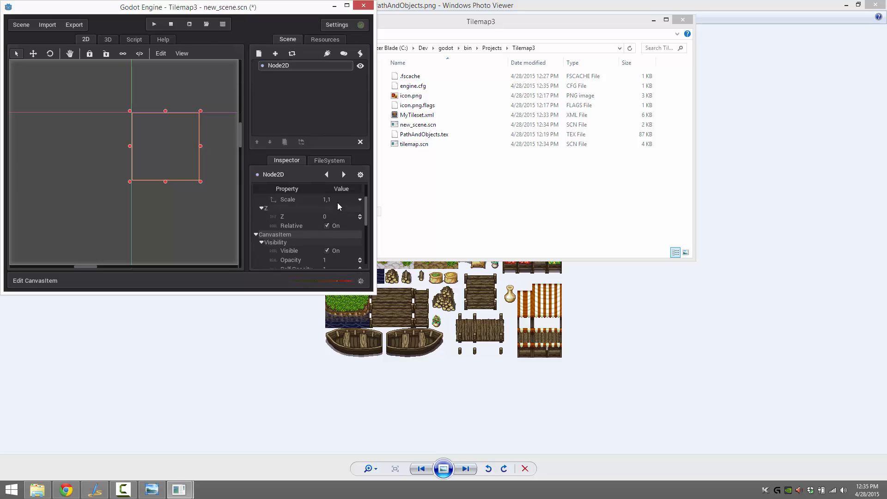
scroll(323, 213, down, 5)
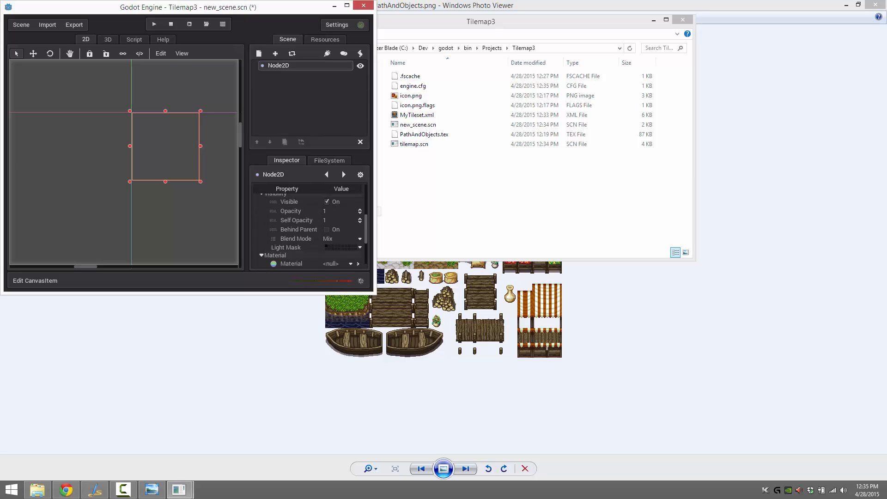
scroll(333, 218, up, 5)
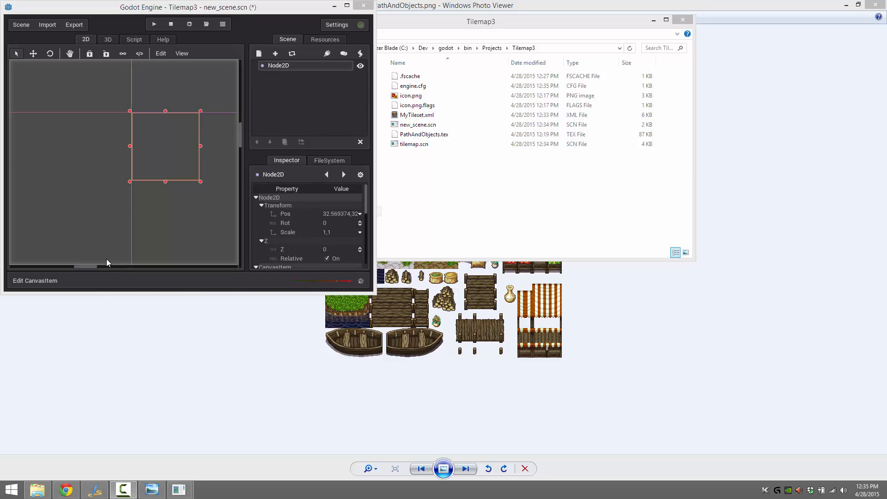
click(155, 134)
key(ctrl+z)
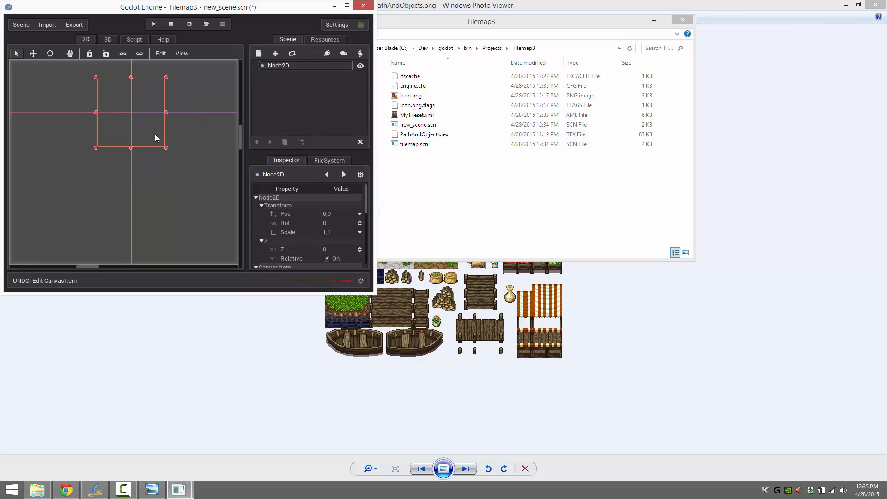
Add a TileMap node as a child of the root Node2D.
click(206, 235)
click(283, 66)
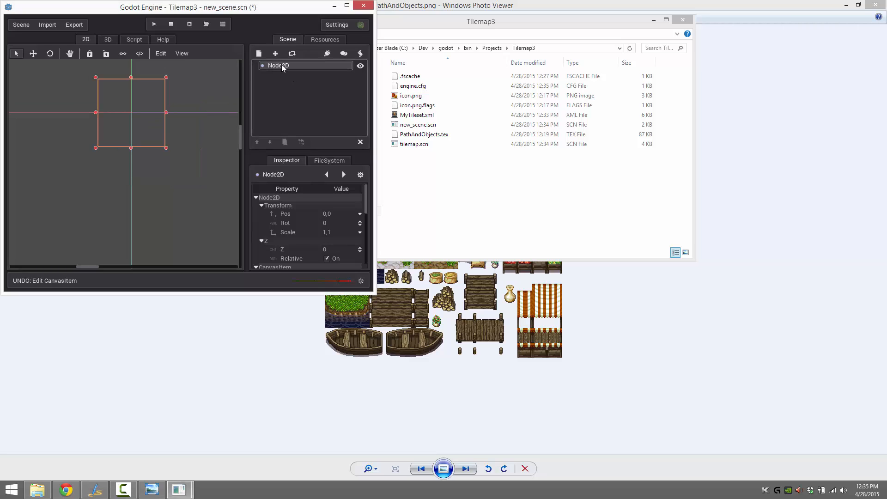
click(259, 54)
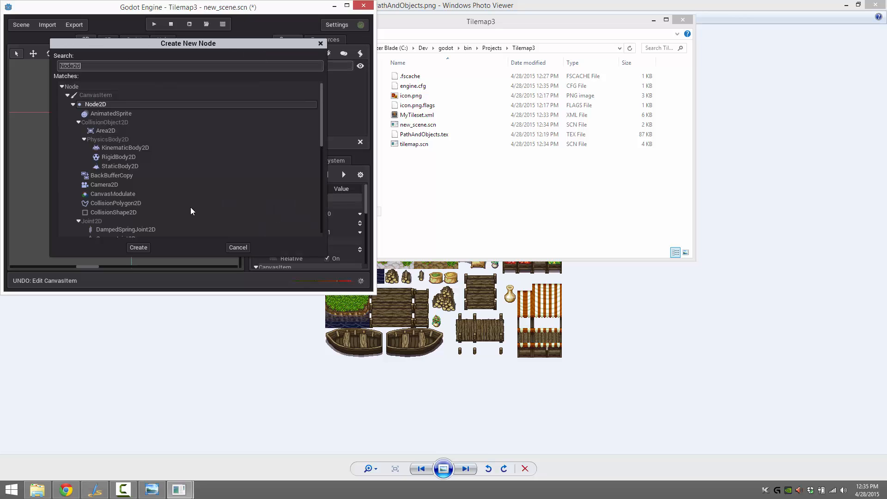
scroll(190, 207, down, 10)
scroll(187, 203, down, 3)
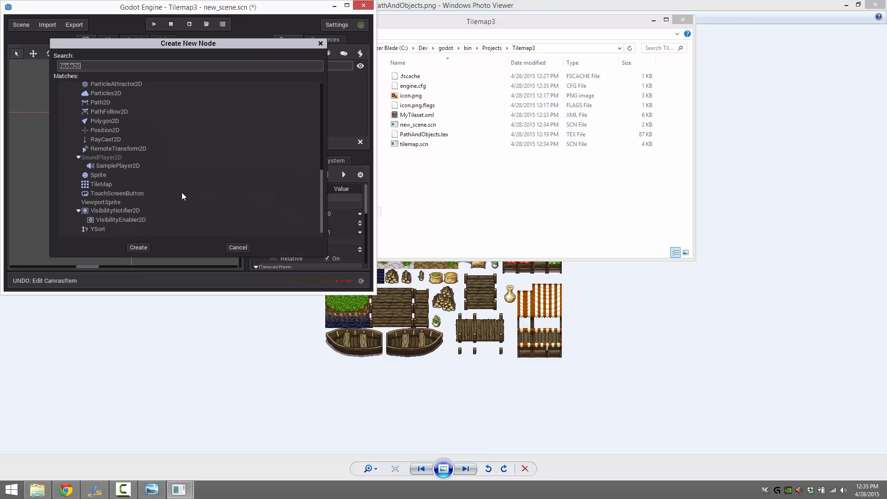
click(93, 184)
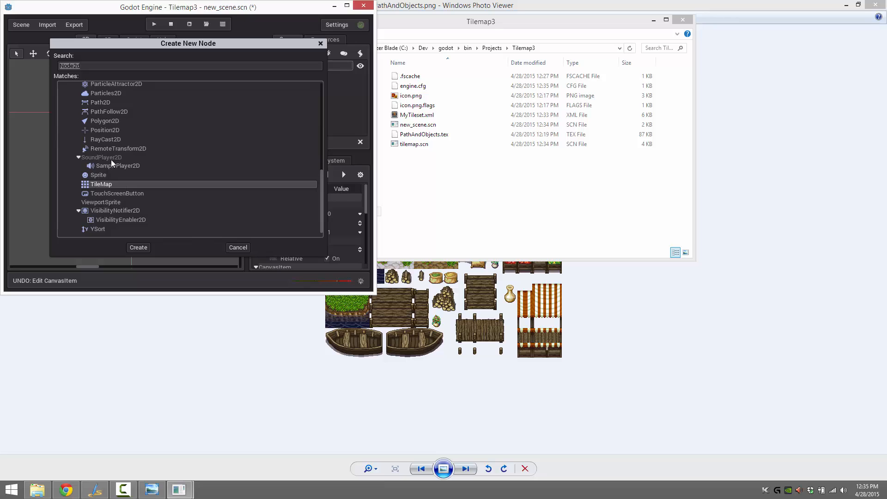
double_click(107, 184)
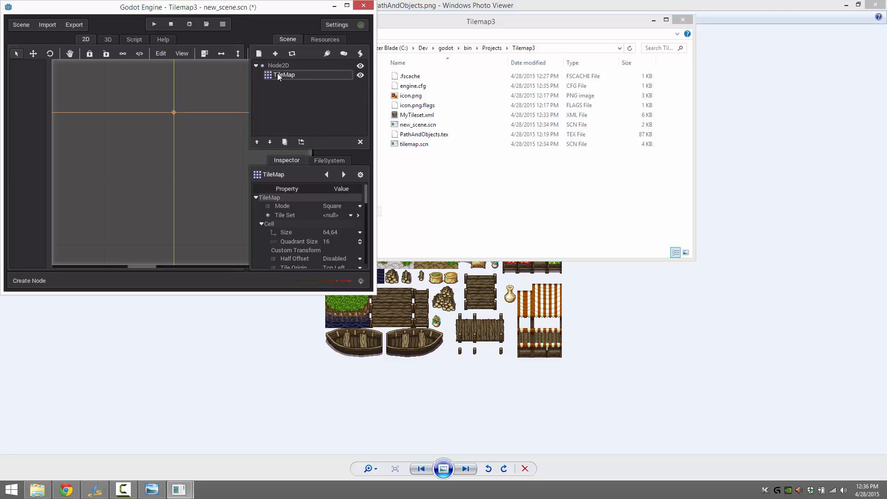
Maximize the editor window and load MyTileset.xml as the TileMap's tile set.
double_click(287, 7)
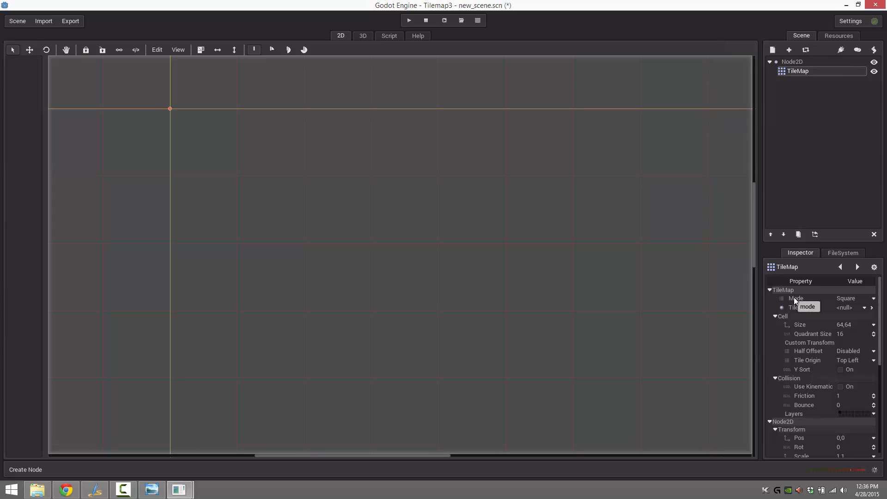
click(865, 309)
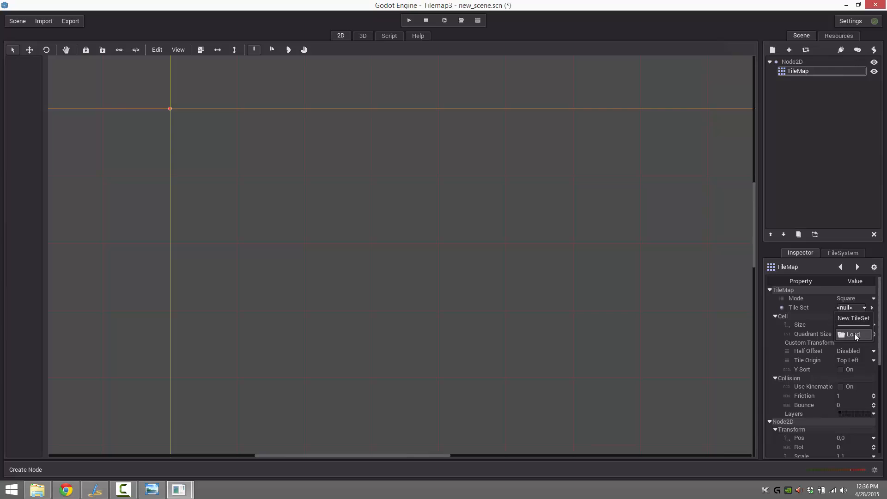
click(853, 335)
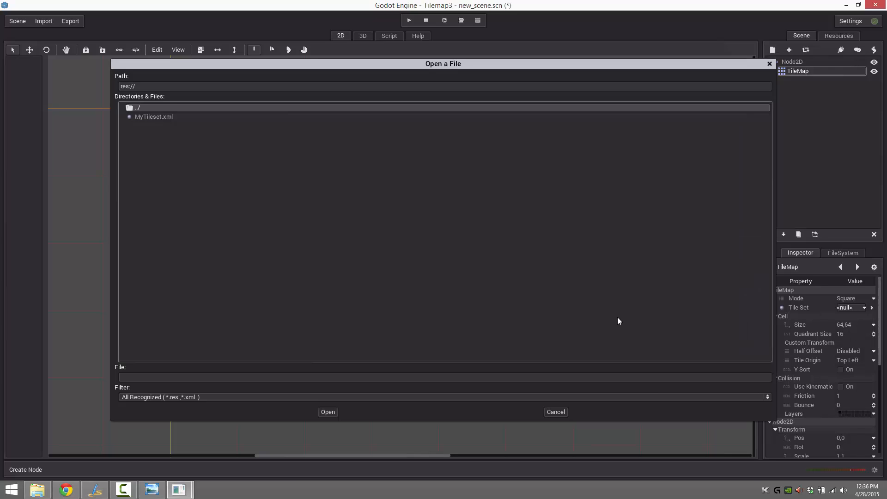
double_click(145, 118)
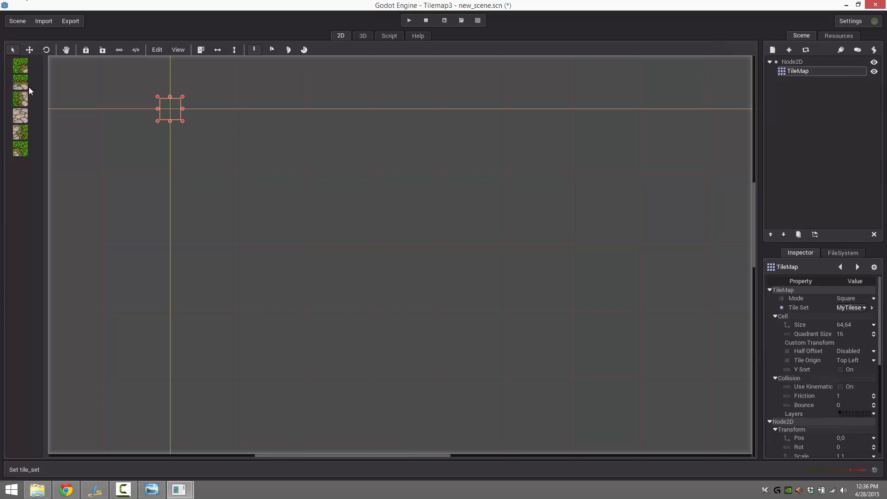
Set the TileMap's cell size to 32 by 32.
click(26, 66)
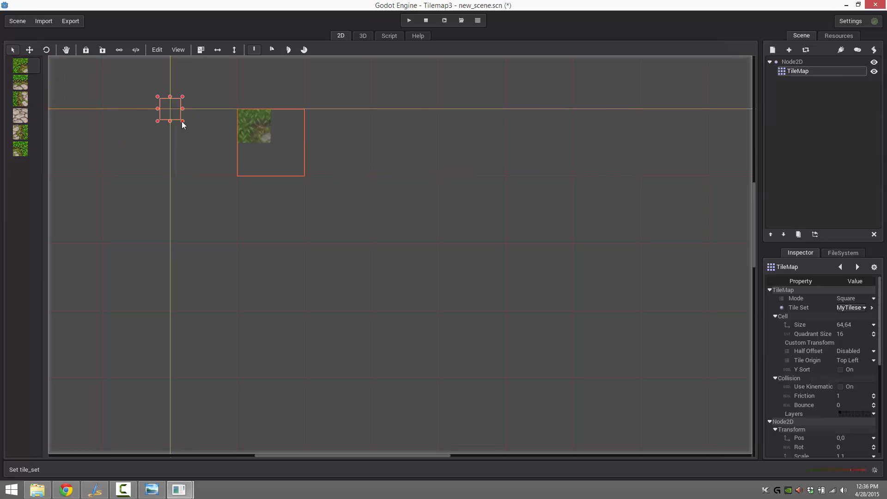
click(853, 325)
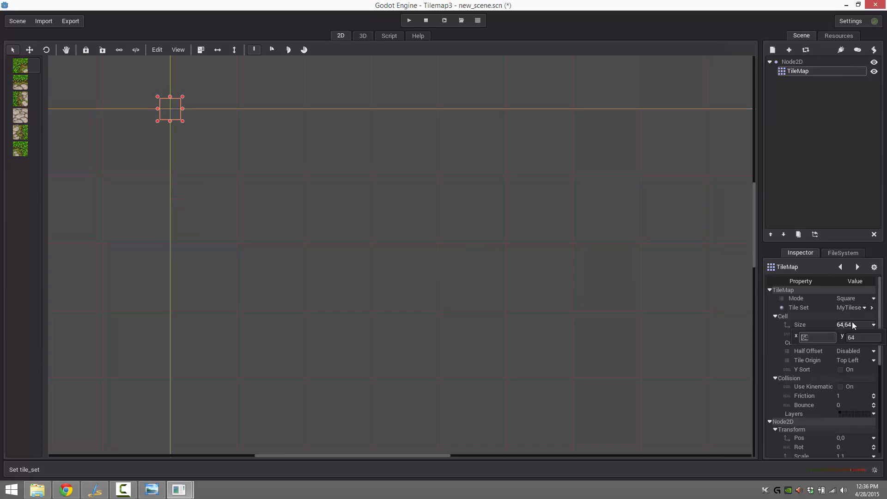
text(32)
click(864, 338)
text(32)
key(Return)
Choose Square as the TileMap's mode and turn on Use Kinematic for its collision.
click(856, 300)
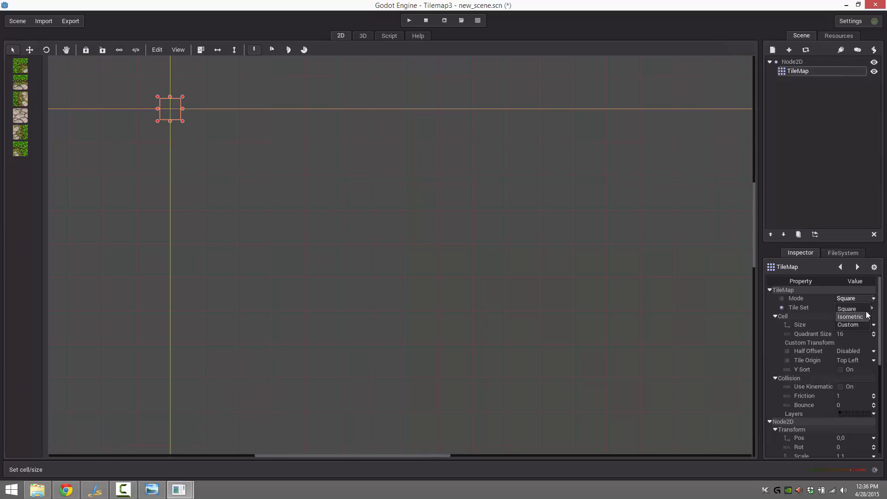
click(852, 313)
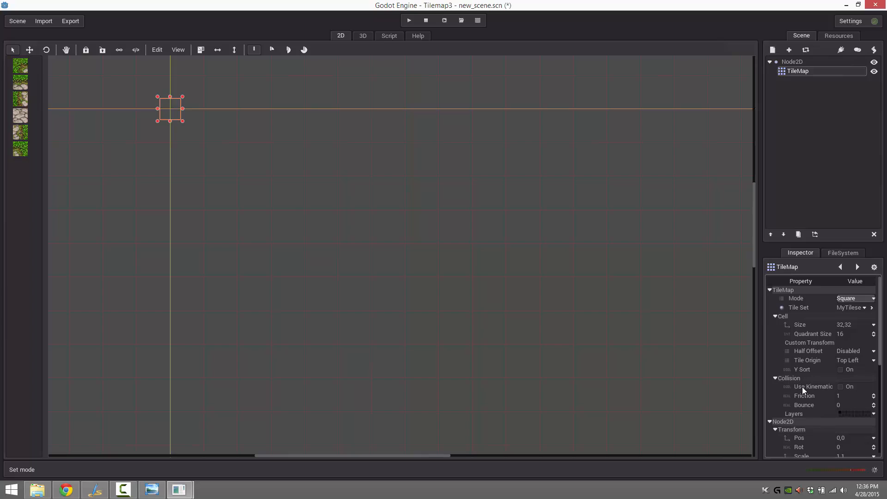
click(840, 387)
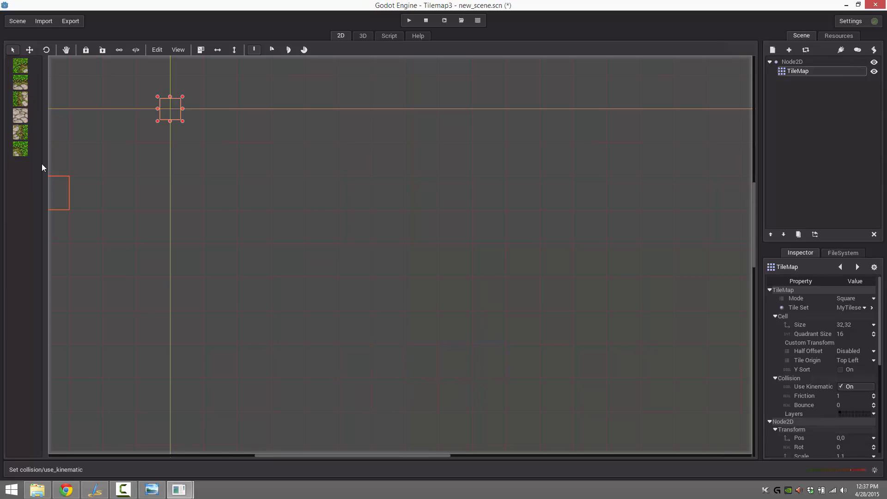
Paint the top-left grass corner tile at the origin and a column of nine left-edge tiles directly below it.
click(24, 64)
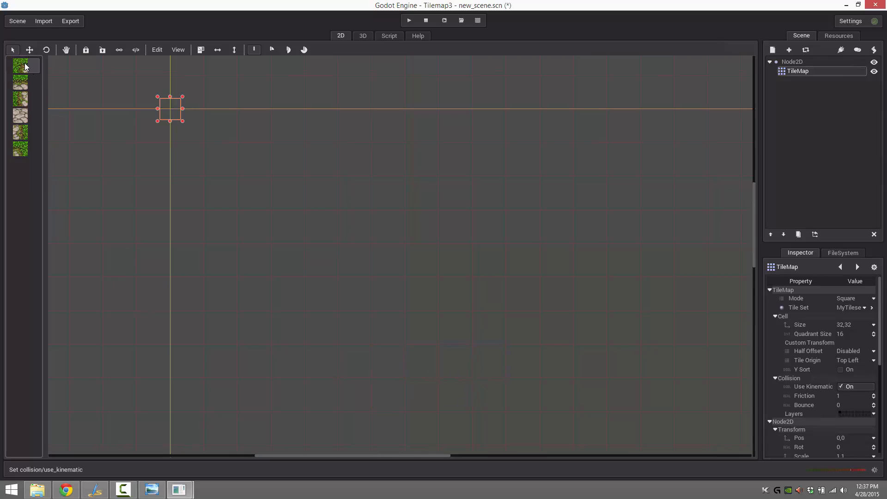
click(179, 127)
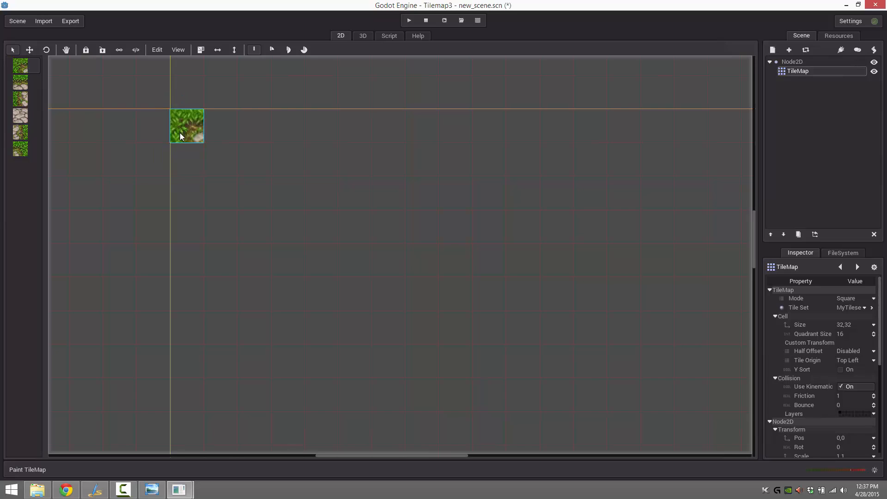
click(20, 98)
drag(183, 167, 188, 275)
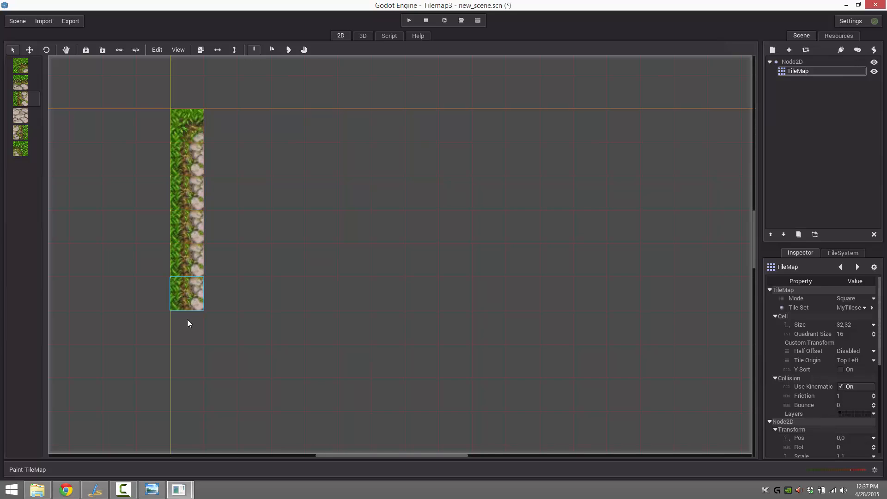
drag(188, 320, 189, 414)
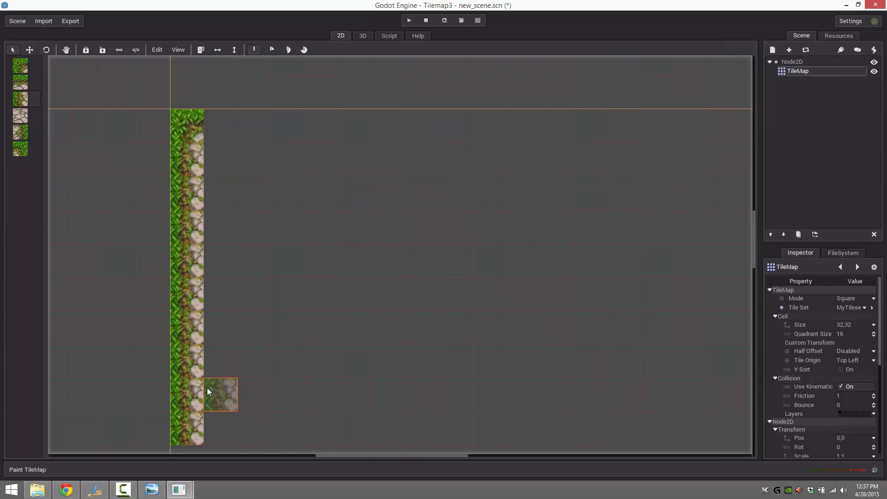
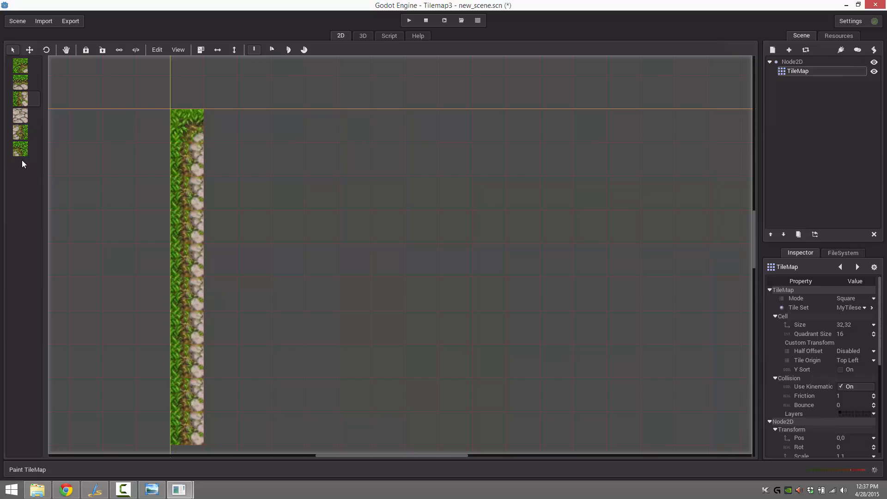
Paint a row of twelve top-edge grass tiles beside the top-left corner and end it with the top-right corner tile.
click(21, 82)
drag(215, 117, 597, 120)
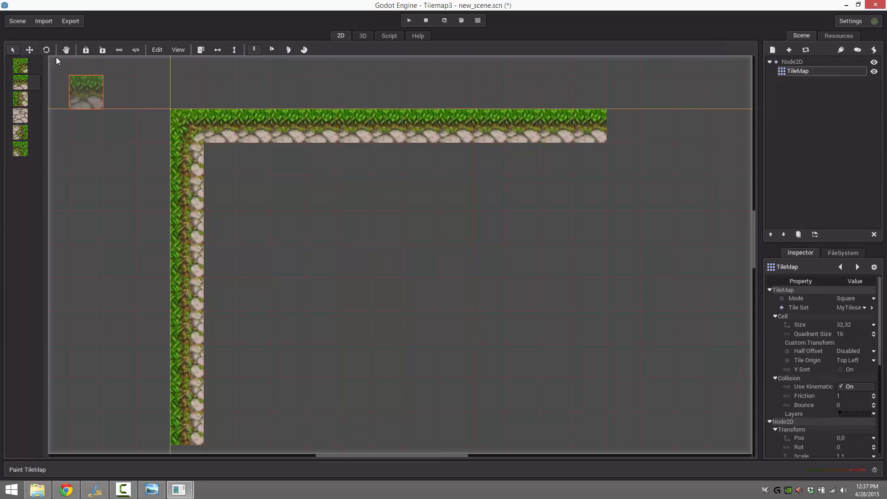
click(21, 147)
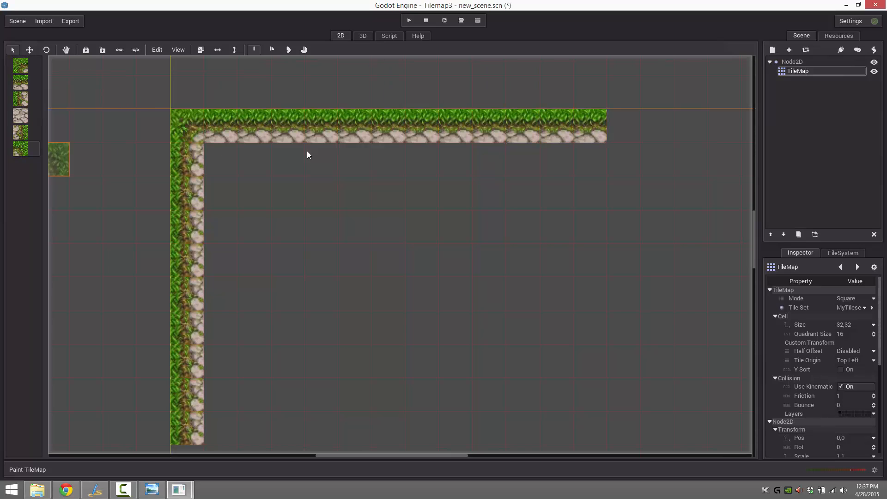
click(594, 135)
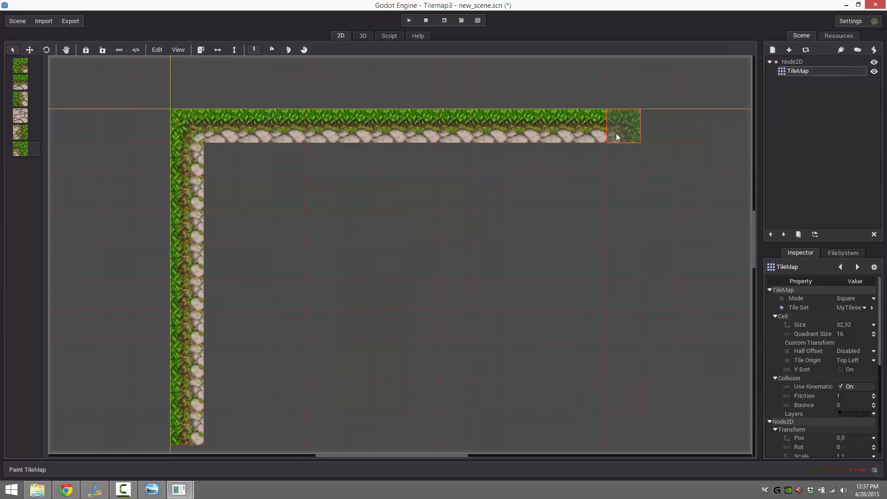
click(615, 133)
Paint nine right-edge tiles below the top-right corner, and close the frame with a bottom row of fourteen top-edge grass tiles.
click(20, 132)
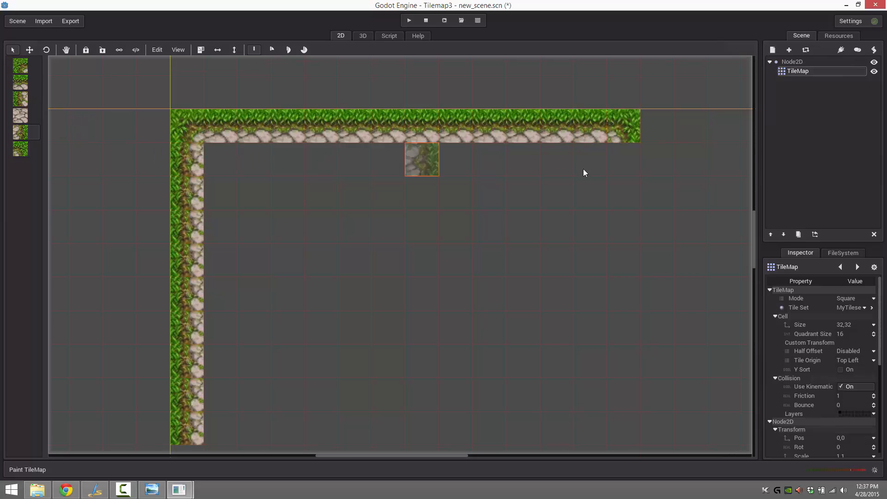
drag(610, 162, 617, 407)
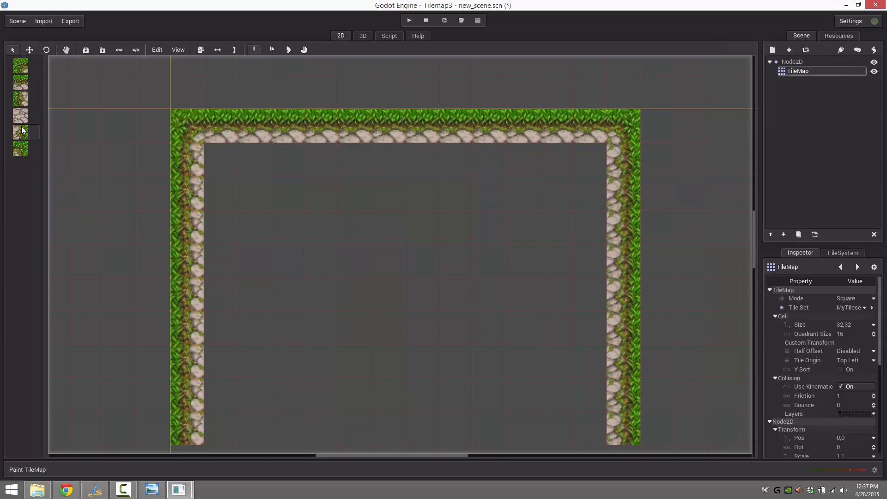
click(25, 77)
click(219, 428)
drag(309, 421, 622, 419)
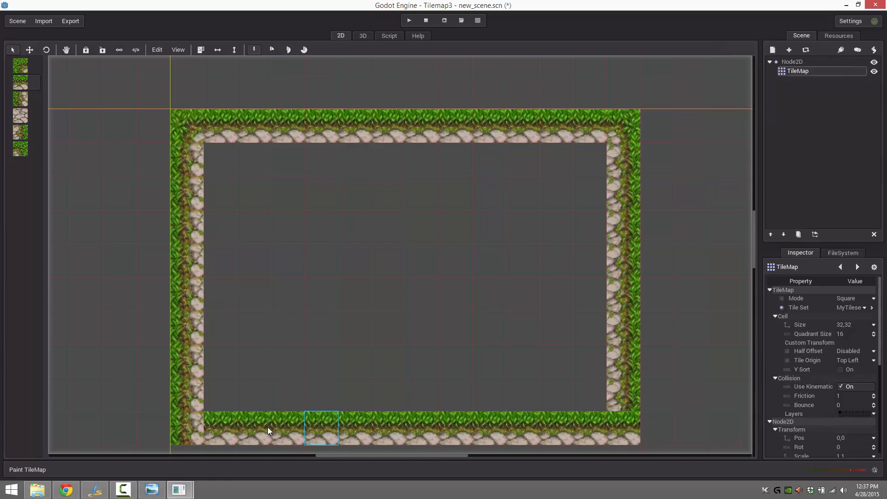
click(201, 430)
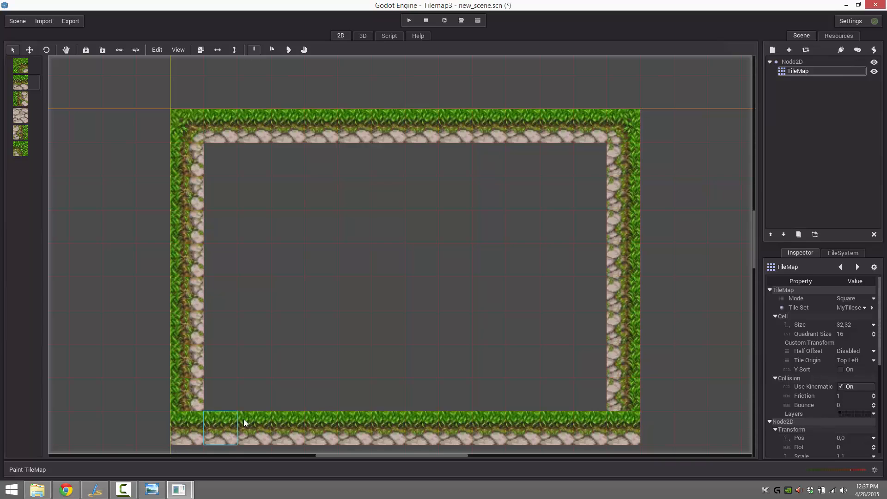
Fill the whole interior of the grass frame with the plain stone tile.
click(20, 115)
mouse_move(234, 168)
mouse_down()
mouse_move(568, 167)
mouse_move(280, 199)
mouse_move(227, 216)
mouse_move(557, 221)
mouse_move(573, 248)
mouse_move(248, 253)
mouse_move(230, 287)
mouse_move(584, 287)
mouse_move(586, 298)
mouse_move(416, 322)
mouse_move(241, 329)
mouse_move(234, 342)
mouse_up()
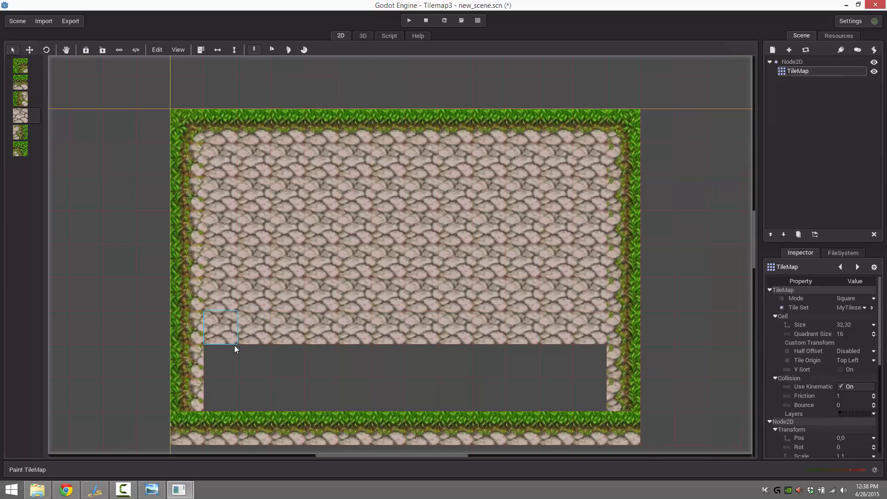
drag(287, 346, 296, 346)
mouse_move(520, 349)
mouse_down()
mouse_move(583, 352)
mouse_move(298, 359)
mouse_move(234, 387)
mouse_move(473, 373)
mouse_move(584, 383)
mouse_move(331, 398)
mouse_up()
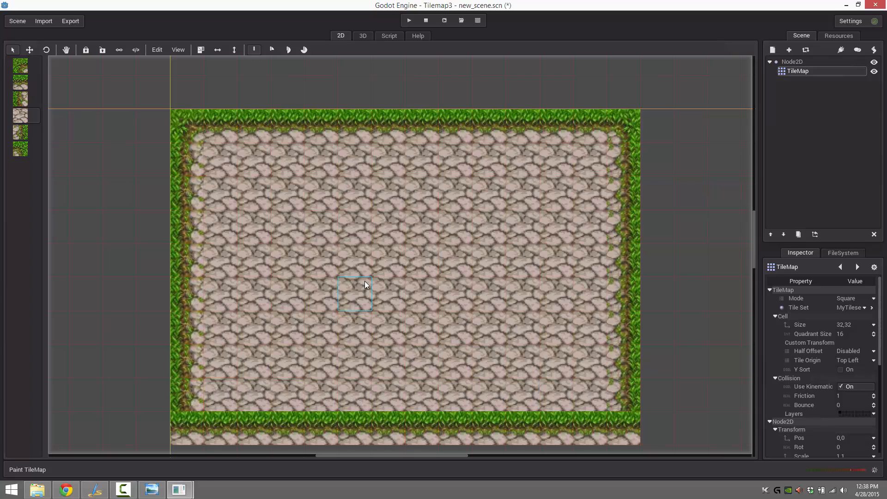
Place a top-left corner tile and a top-right corner tile side by side near the middle of the stone floor.
click(21, 67)
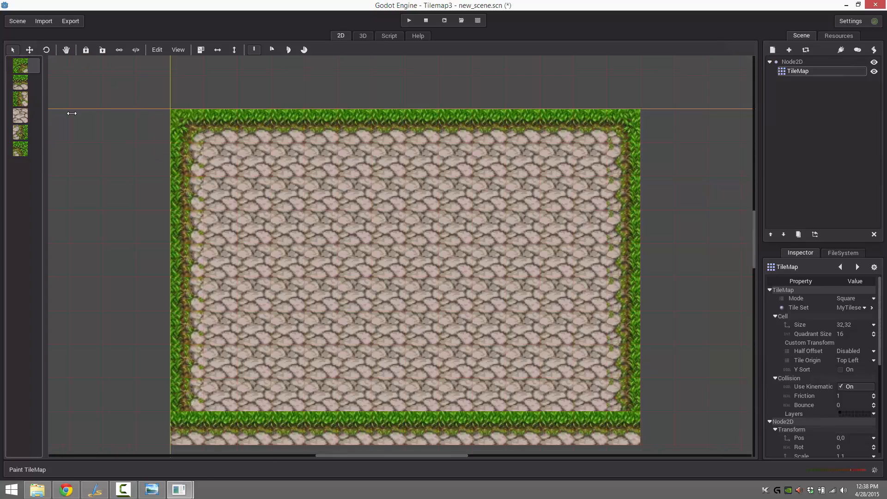
click(376, 301)
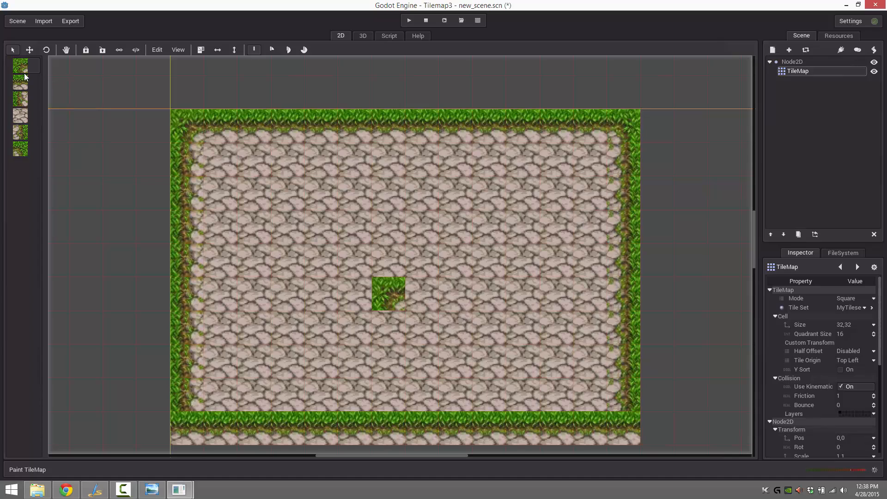
click(24, 147)
click(422, 301)
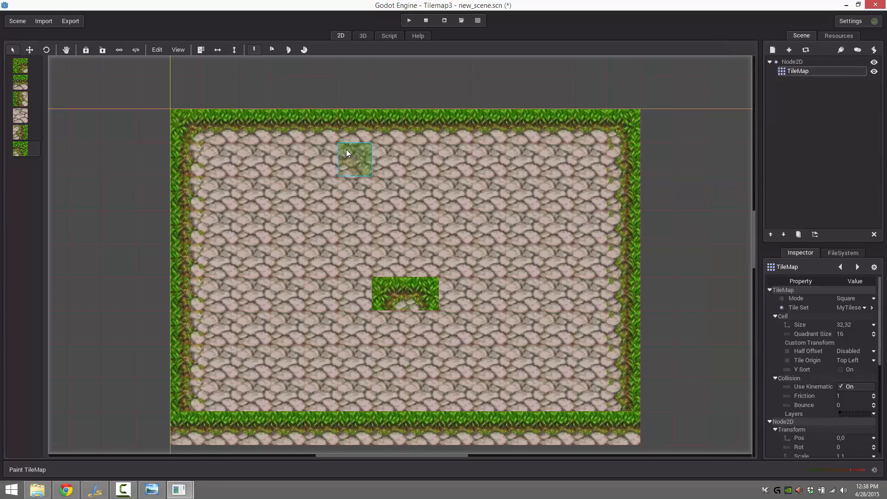
Select the Node2D root, start a 2D texture import and choose smile.png from the Desktop folder as the source texture.
click(793, 62)
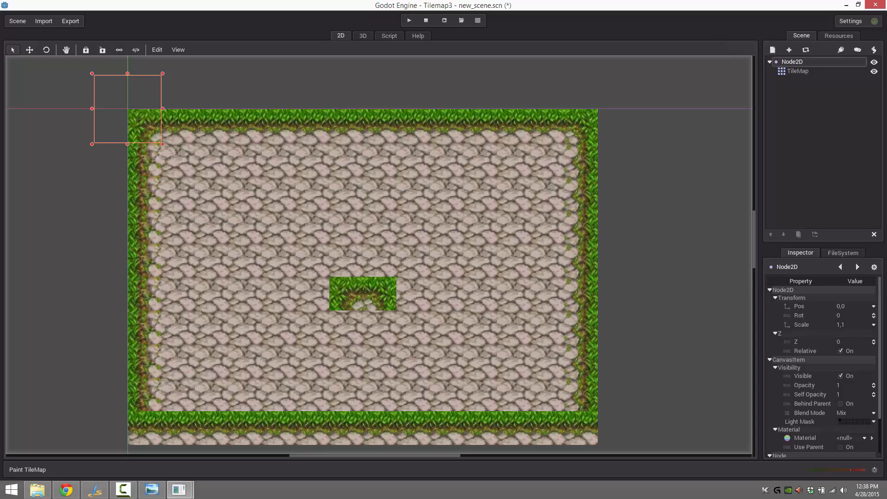
key(F10)
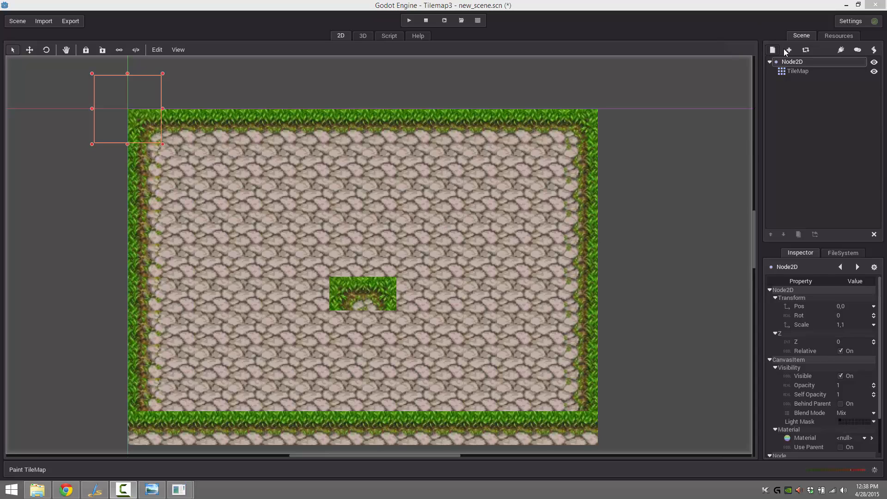
click(43, 21)
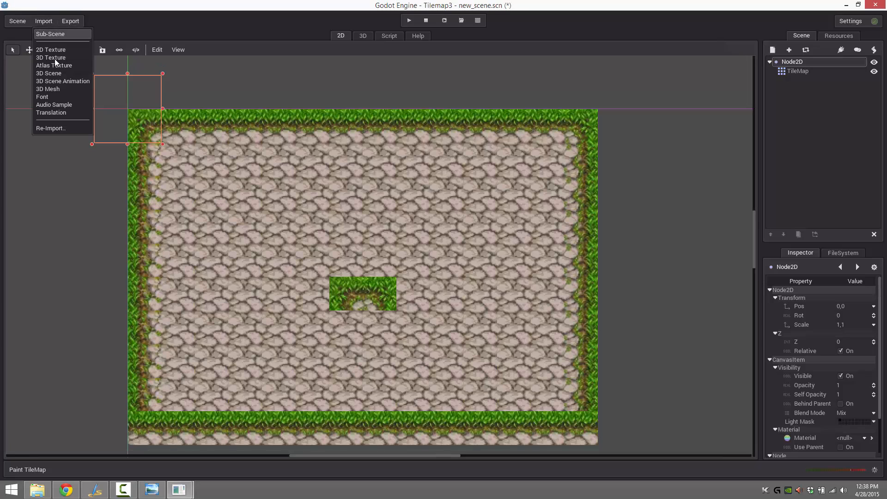
click(54, 58)
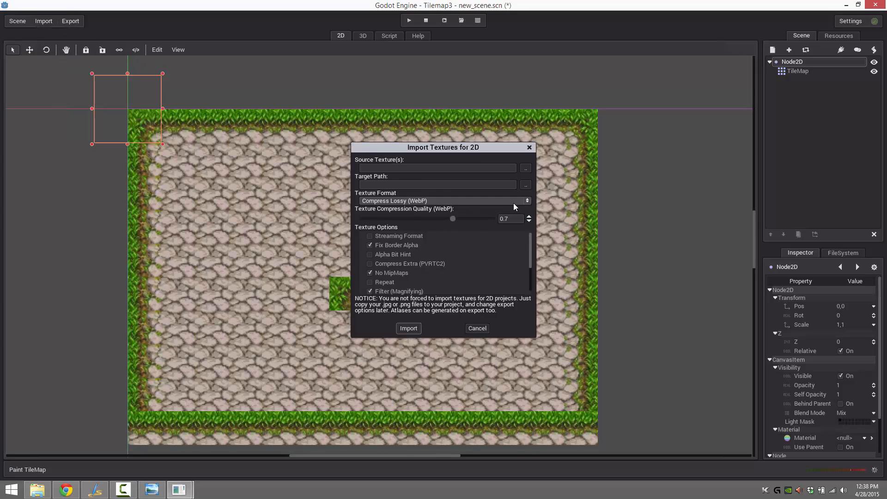
click(526, 168)
double_click(161, 108)
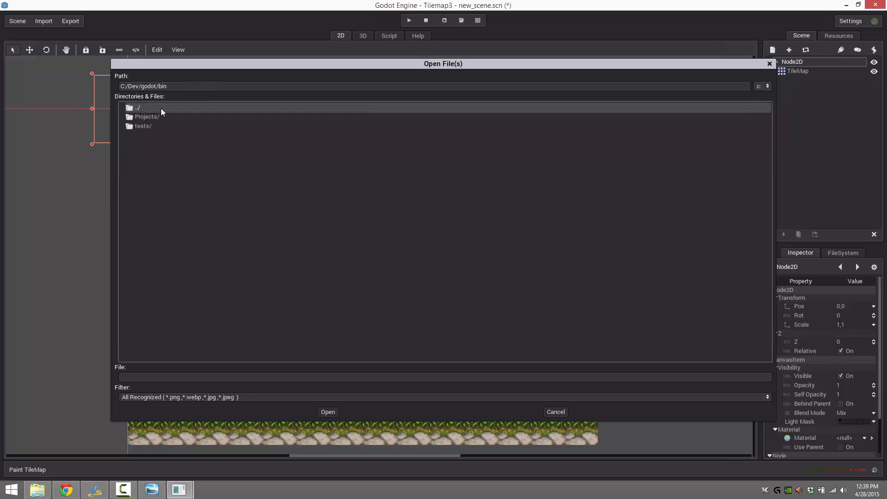
double_click(161, 108)
double_click(161, 108)
double_click(161, 108)
double_click(161, 108)
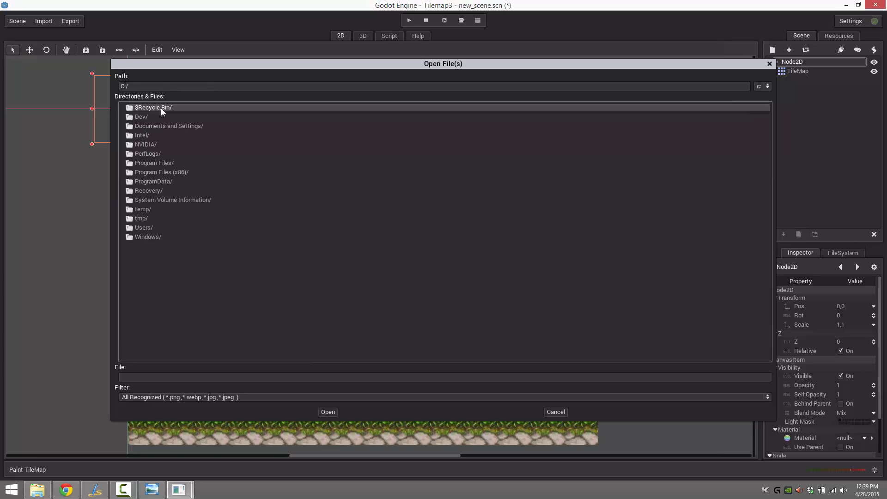
double_click(141, 227)
double_click(146, 153)
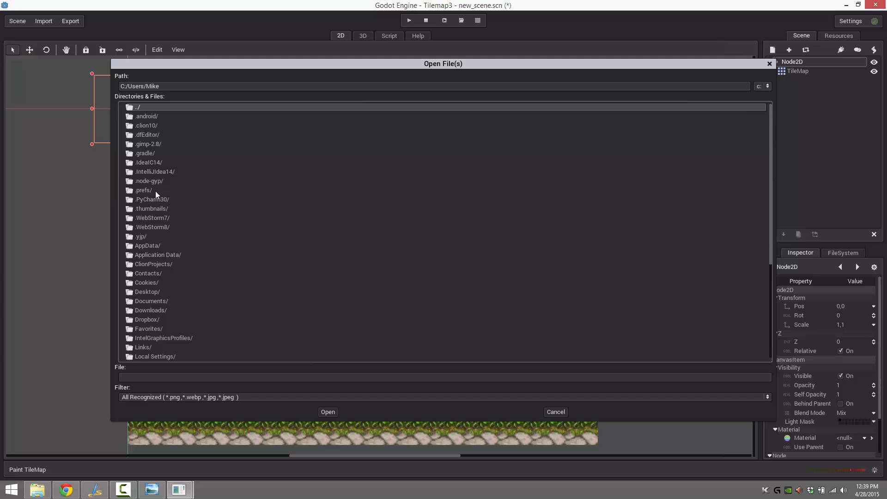
double_click(150, 292)
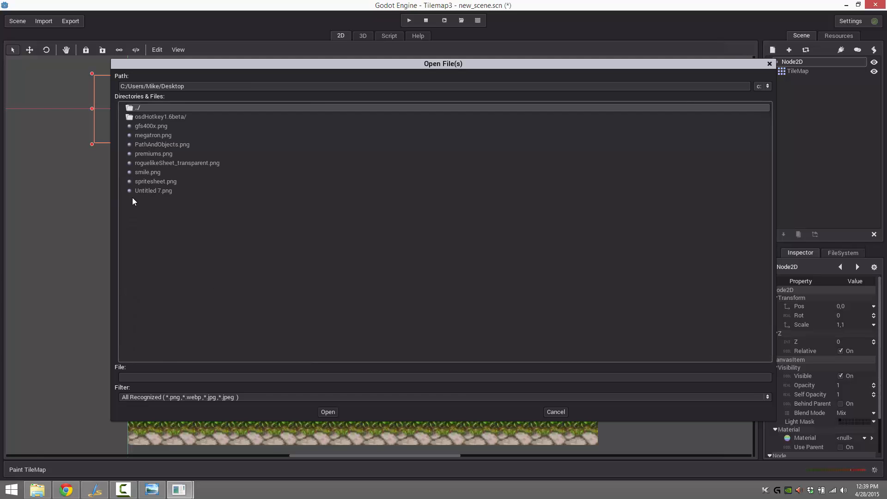
double_click(143, 175)
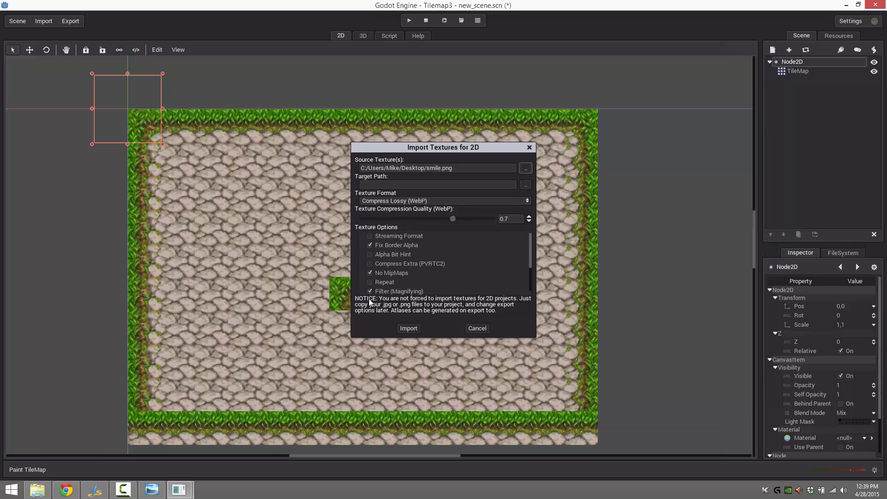
Set the project's root directory as the target path and import the smile.png texture.
click(406, 328)
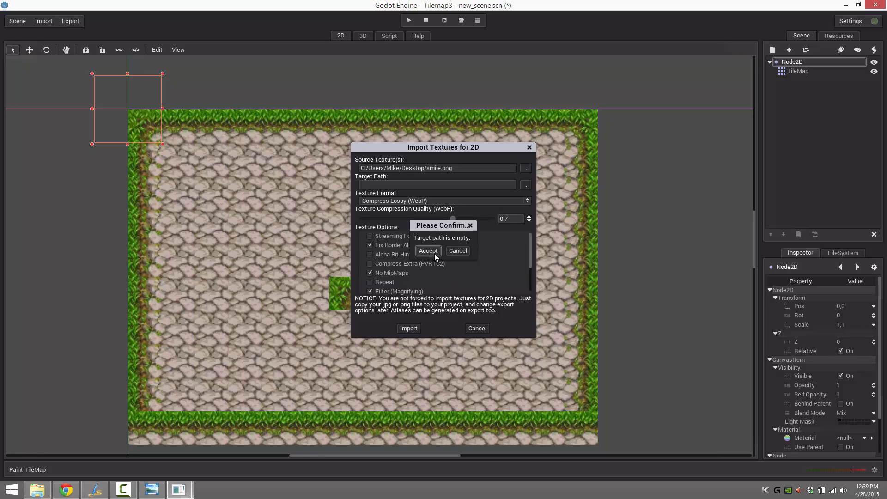
click(456, 251)
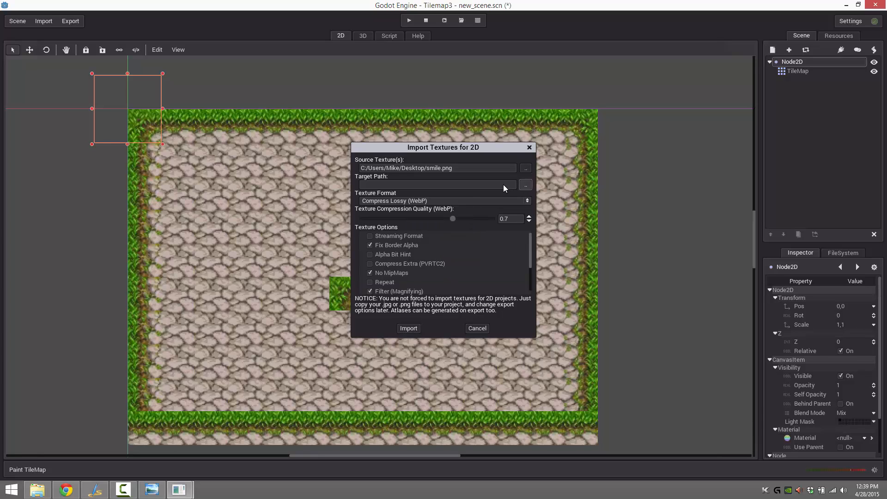
click(526, 185)
click(137, 81)
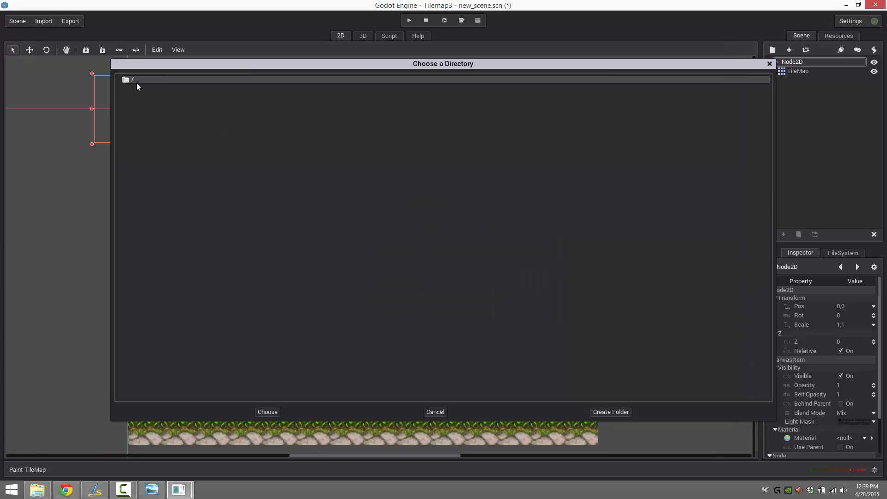
click(277, 412)
click(409, 329)
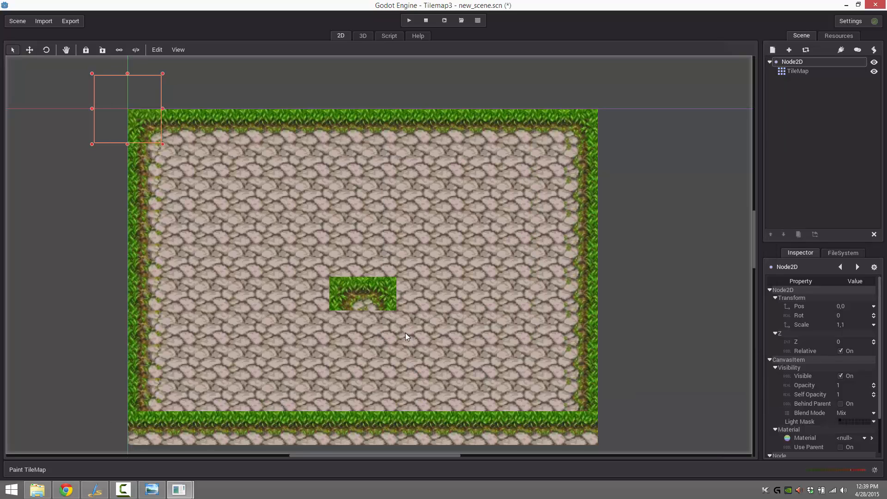
click(770, 48)
text(sprite)
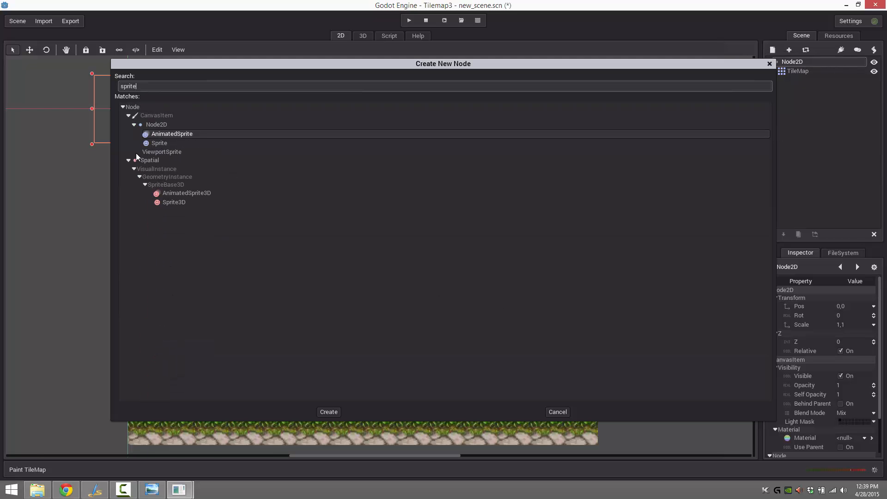
double_click(158, 144)
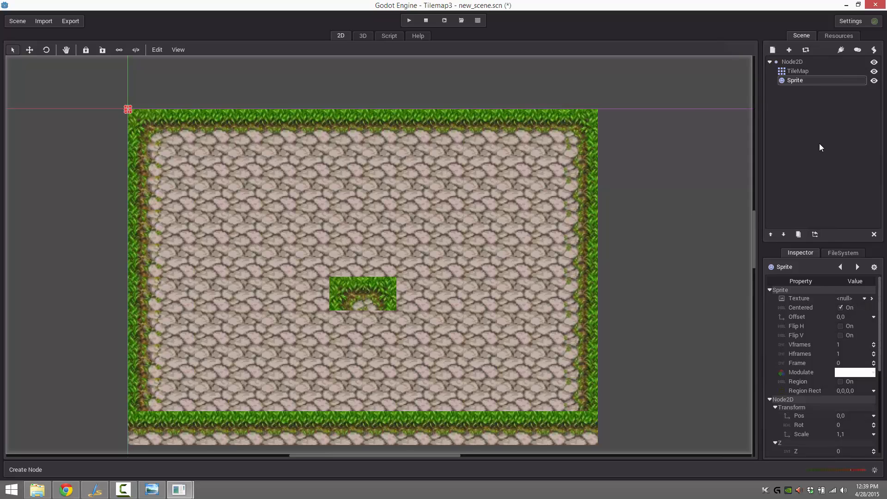
click(874, 235)
click(428, 252)
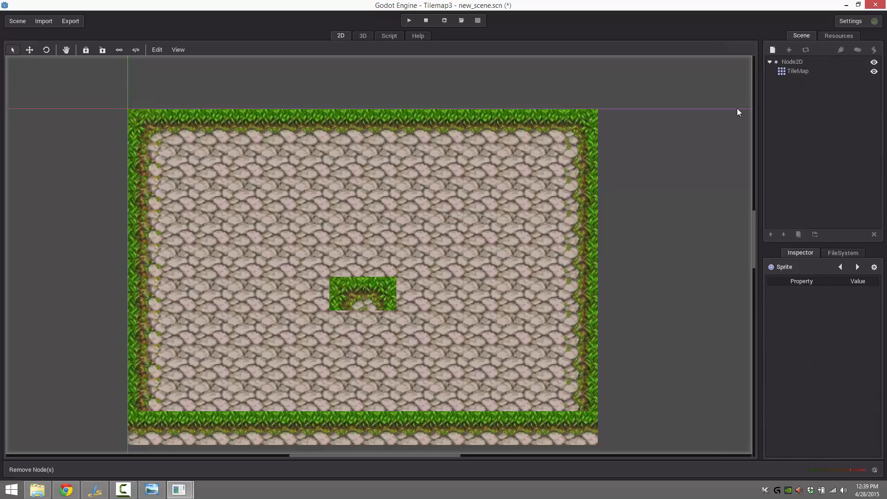
Add a RigidBody2D node under the Node2D root.
click(788, 50)
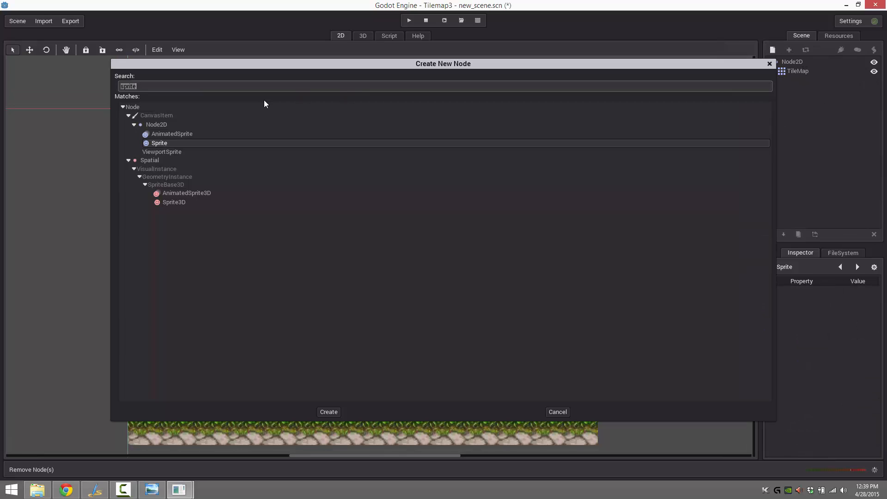
text(Rigi)
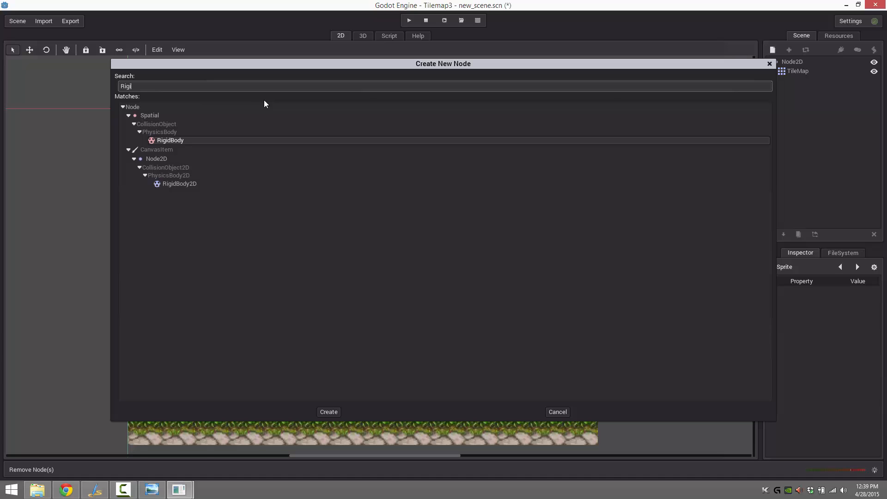
double_click(171, 181)
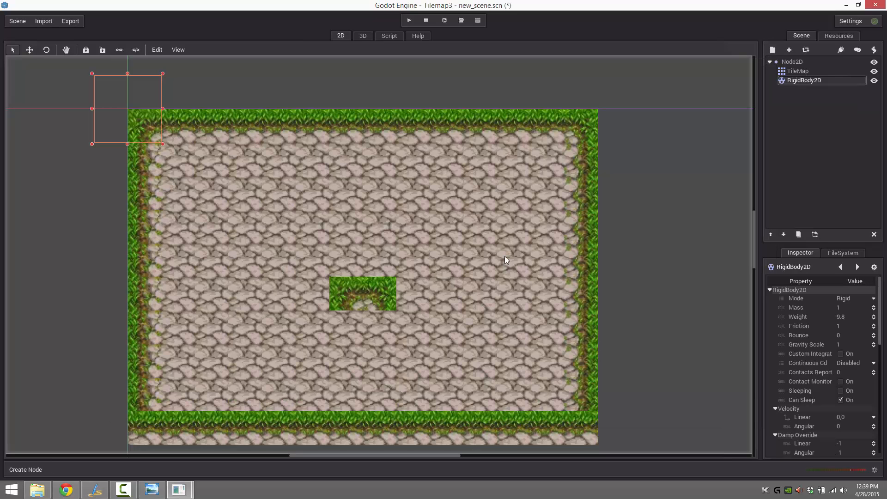
Add a Sprite node as a child of the RigidBody2D.
click(777, 49)
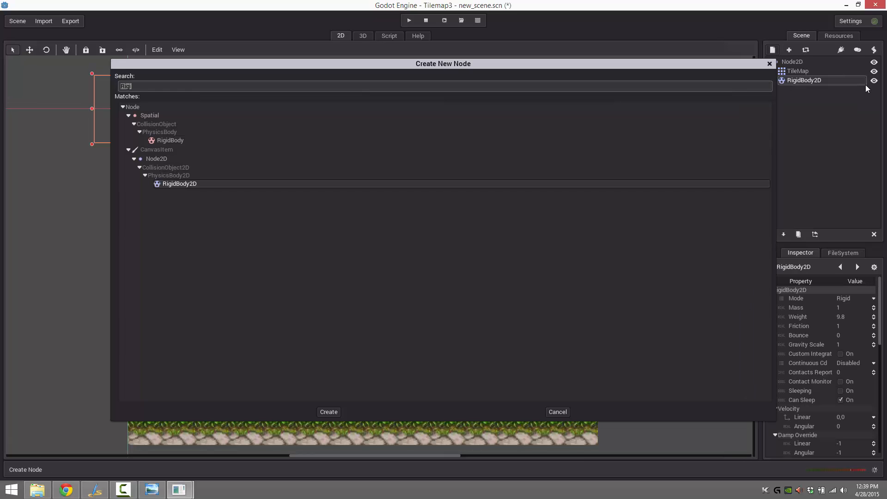
text(Sprite)
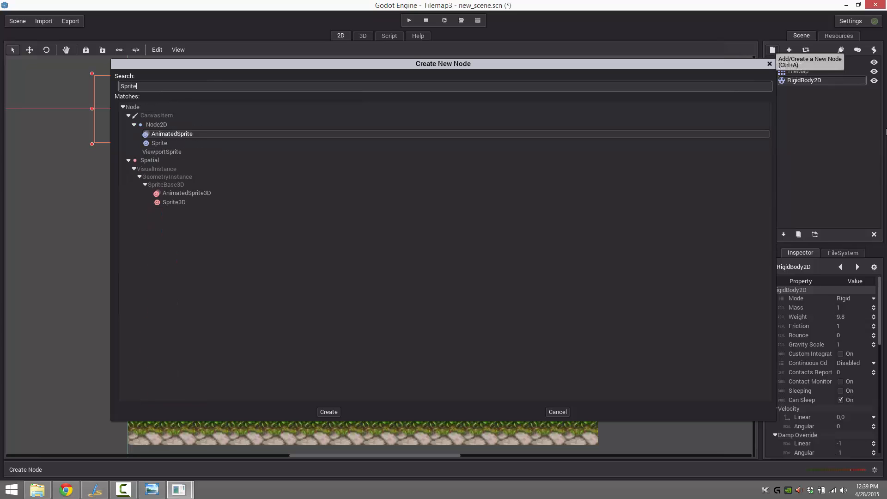
double_click(155, 144)
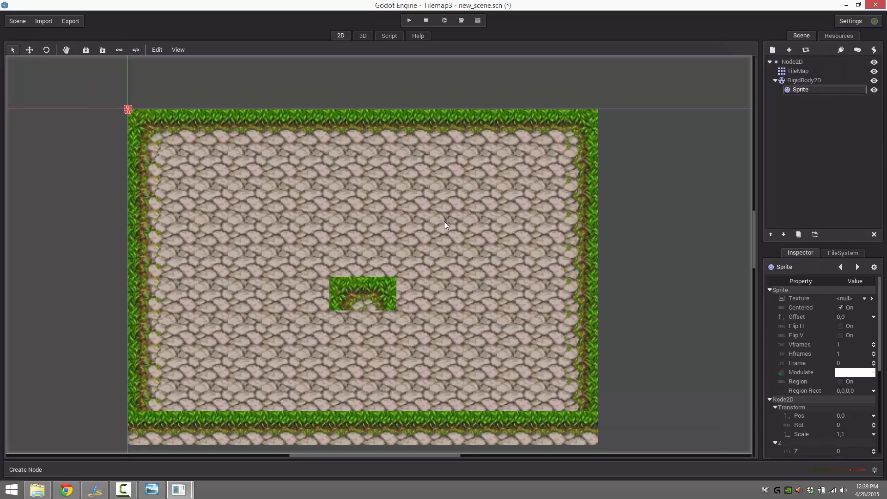
Load smile.tex from the project's root directory as the Sprite's texture.
click(864, 299)
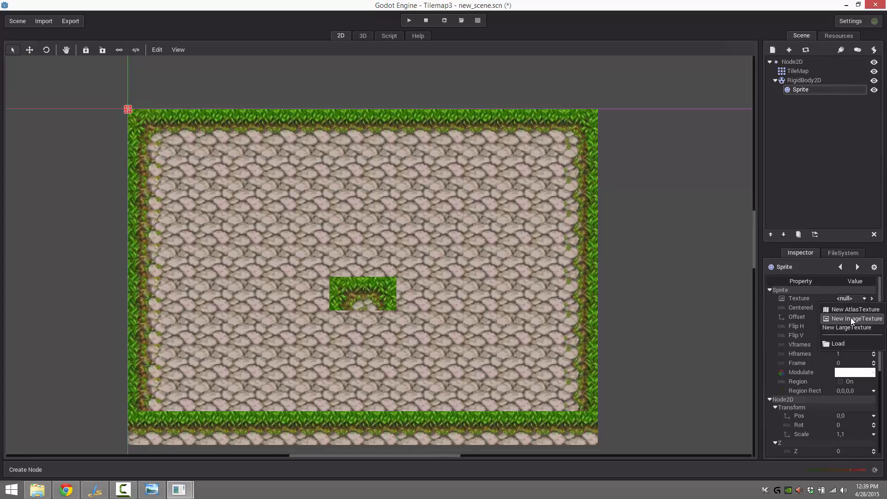
click(851, 317)
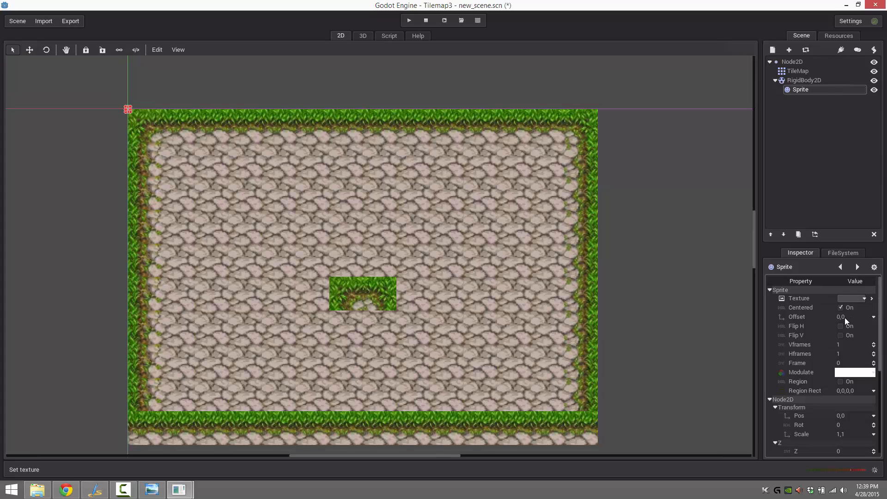
click(864, 299)
click(844, 344)
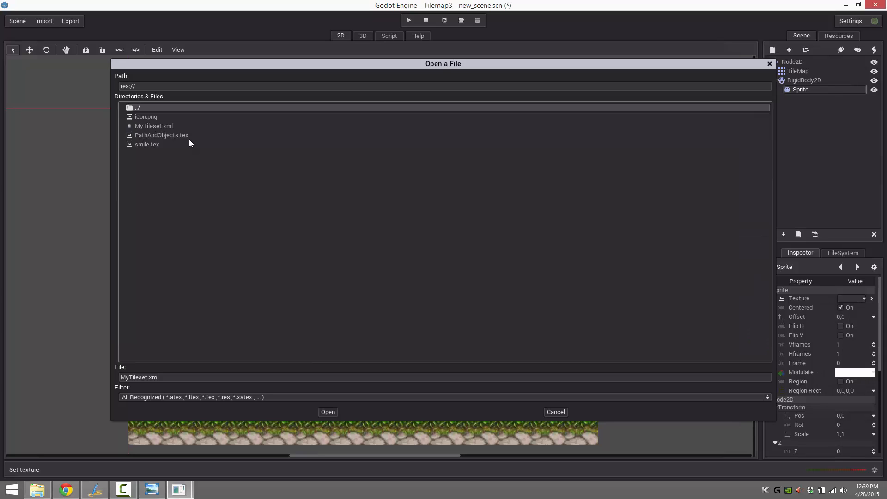
double_click(148, 144)
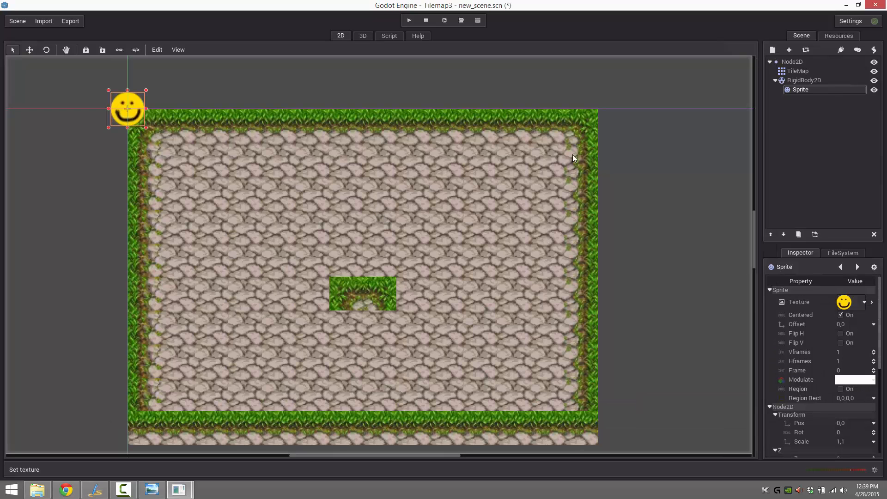
Add a CollisionShape2D node under the RigidBody2D and assign it a new CircleShape2D.
click(807, 80)
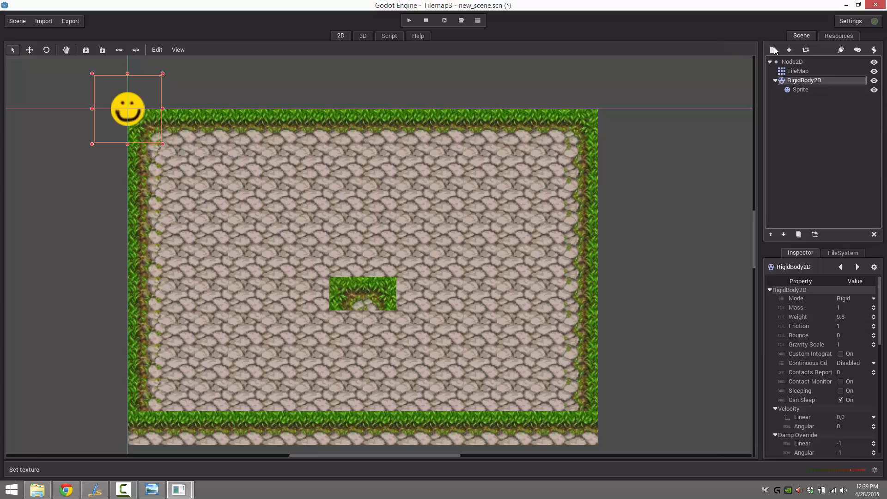
click(774, 50)
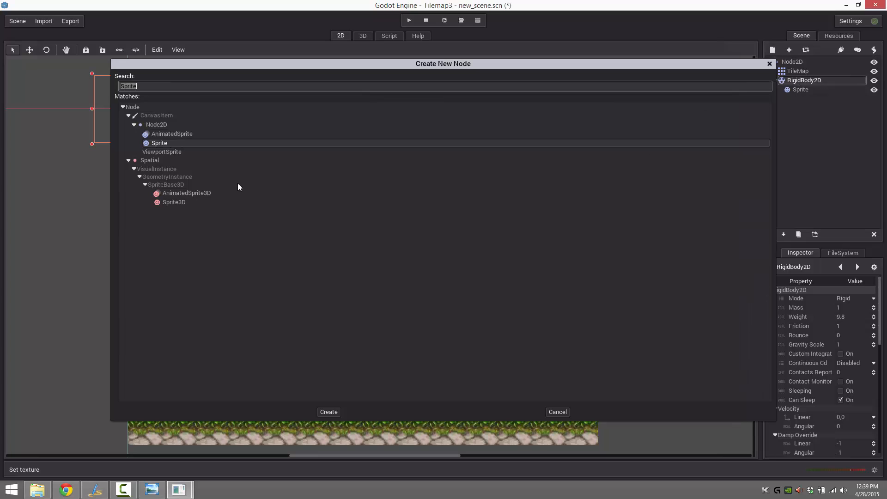
text(collis)
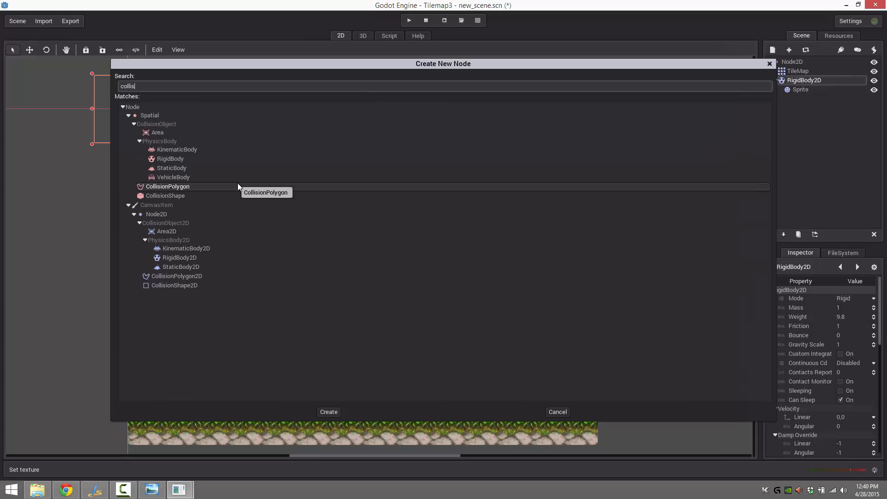
double_click(169, 286)
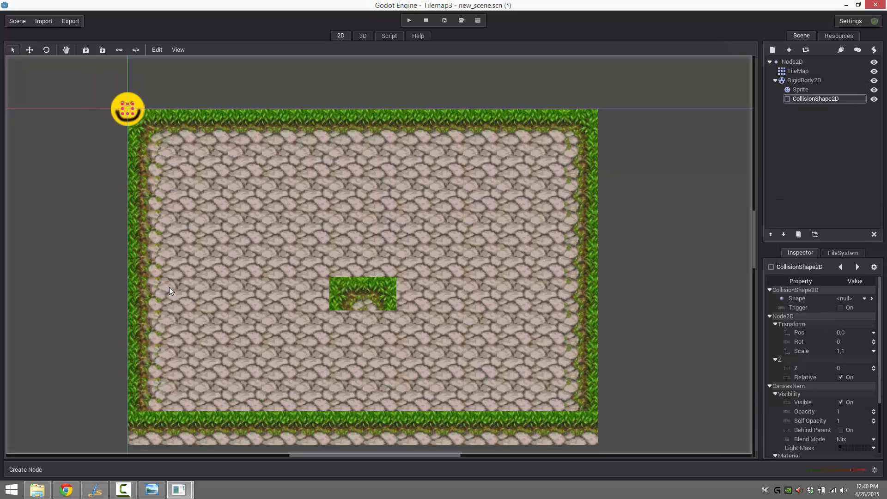
click(862, 298)
click(840, 317)
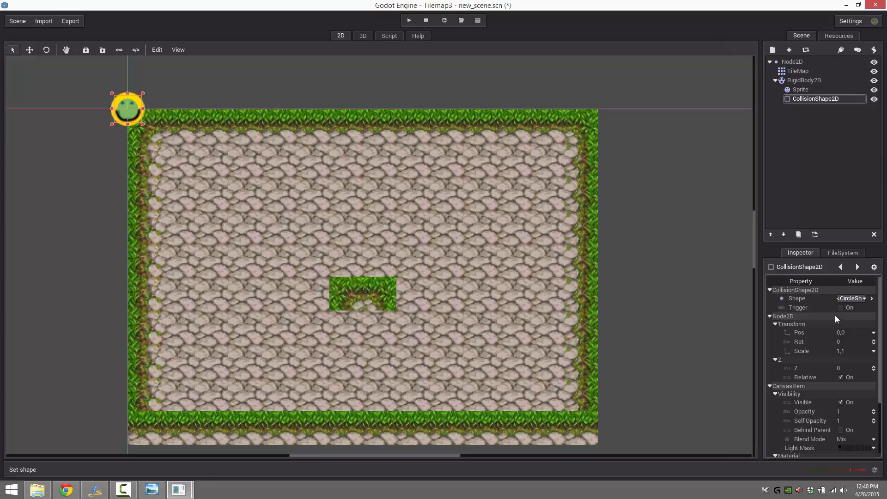
Enlarge the circular collision shape from two opposite corners so it covers the whole smiley, scaling it to about 1.56 horizontally.
drag(110, 95, 107, 90)
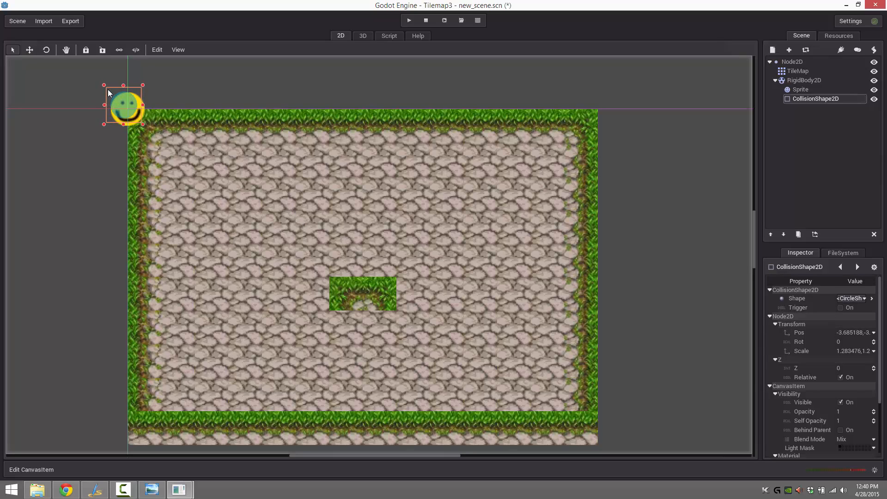
click(143, 122)
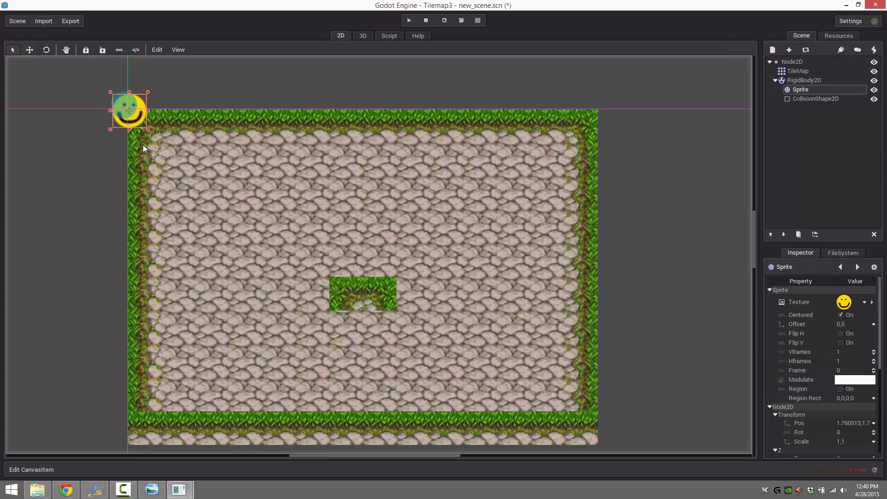
click(128, 109)
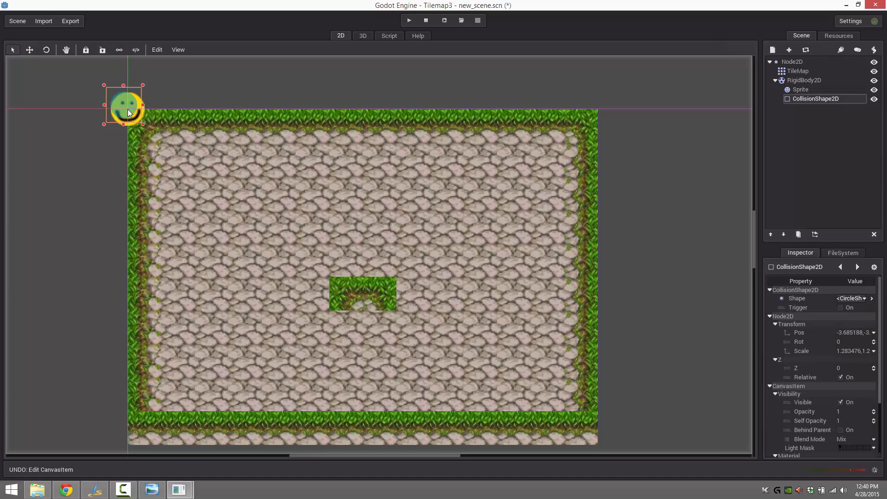
drag(143, 124, 148, 132)
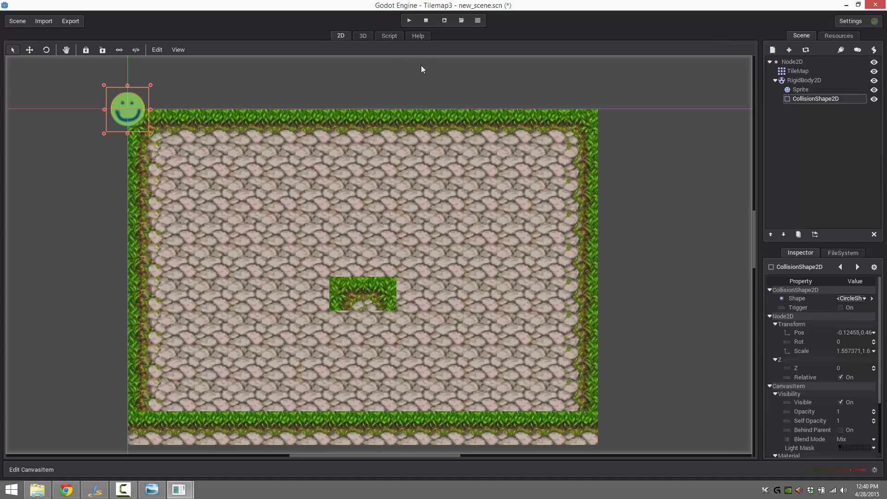
Make the RigidBody2D's children unselectable and move the body into the map's upper area, above the central grass block.
click(811, 81)
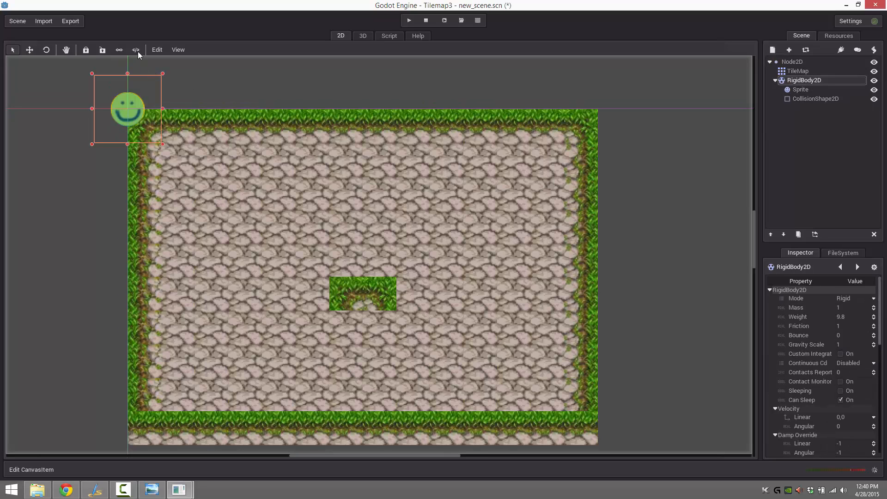
click(119, 50)
drag(126, 108, 333, 160)
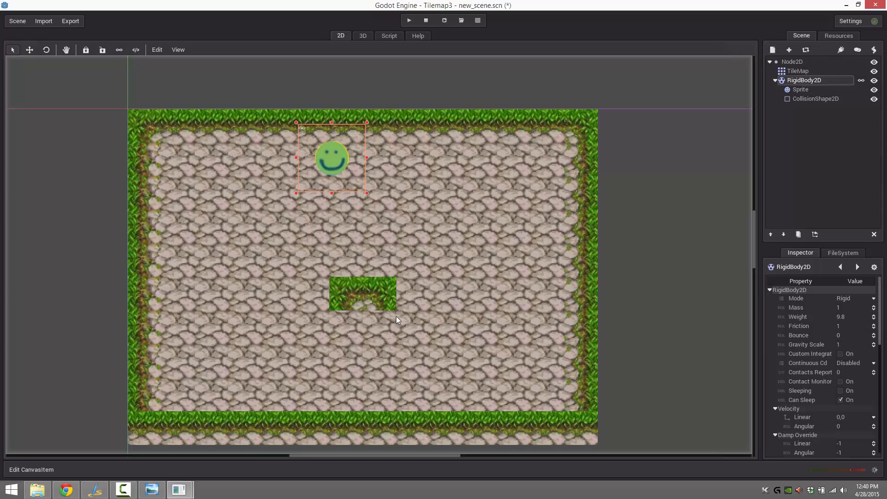
Run the project to watch the smiley fall onto the tiles and close the game window.
click(411, 21)
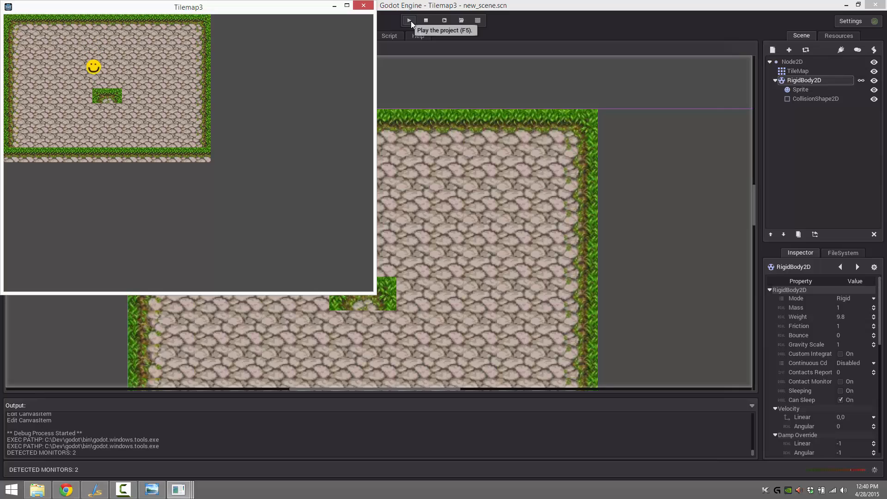
click(364, 6)
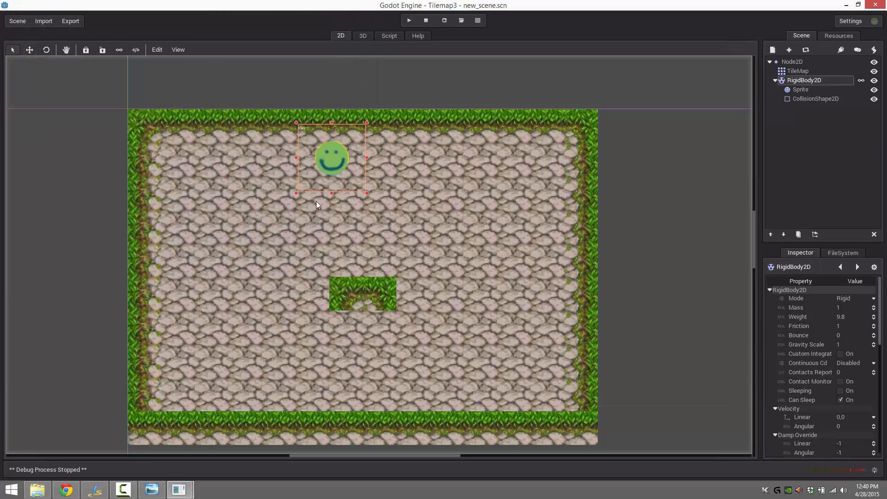
Set the RigidBody2D's bounce to 0.5, test it by running the project, and close the game window.
click(848, 335)
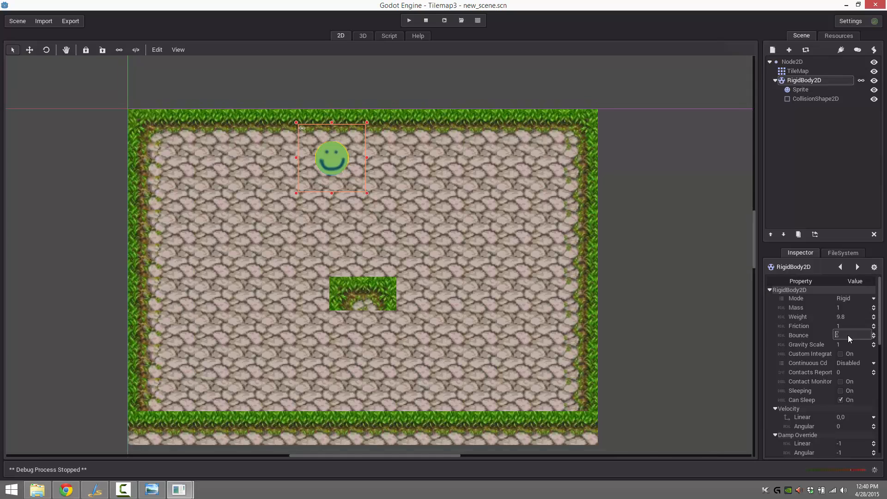
key(Return)
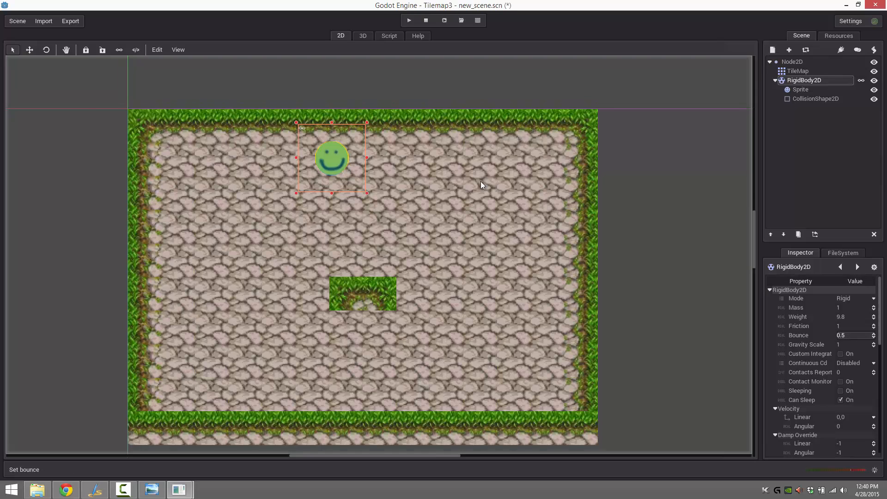
click(410, 20)
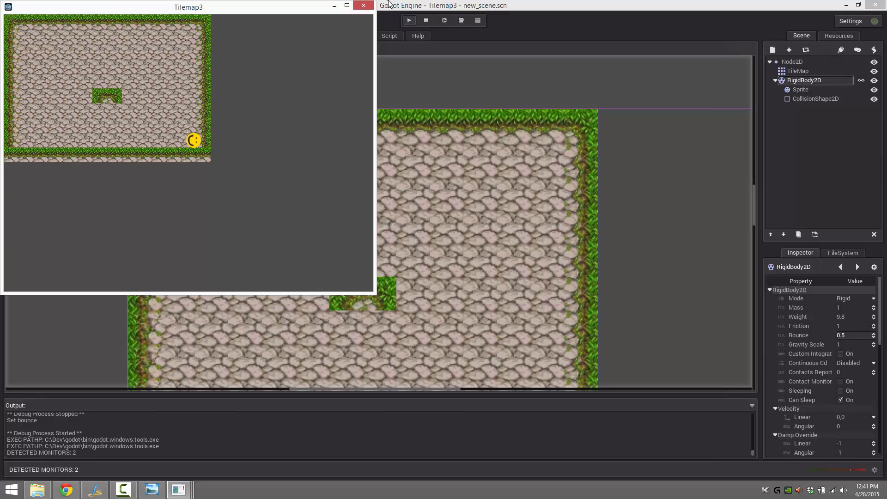
click(364, 5)
Examine the collision layer properties of the TileMap and RigidBody2D, and the TileMap's tile origin options.
click(805, 72)
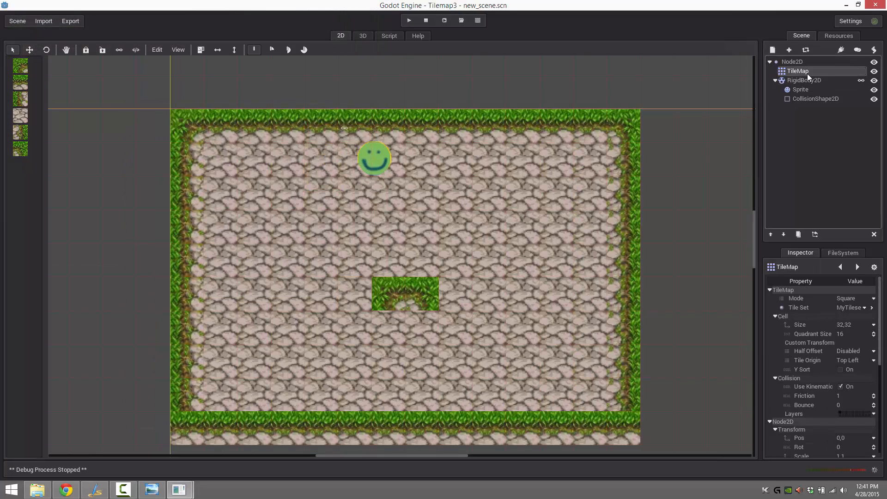
scroll(818, 332, down, 1)
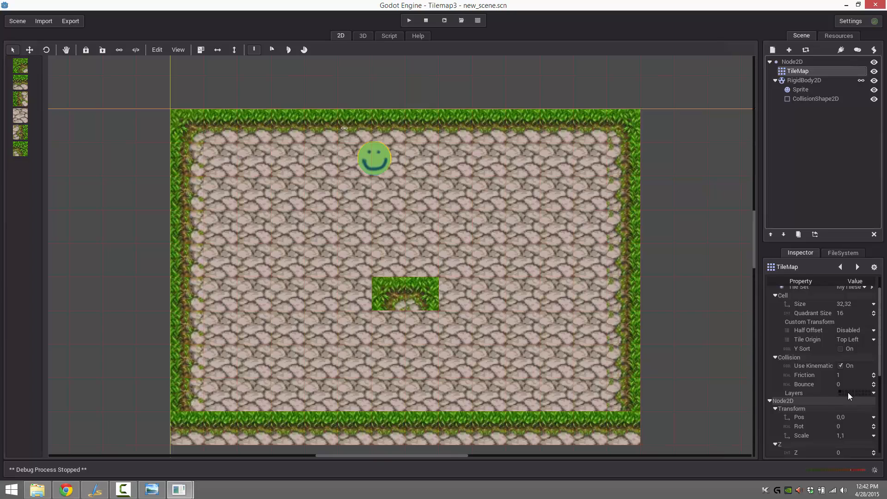
click(816, 81)
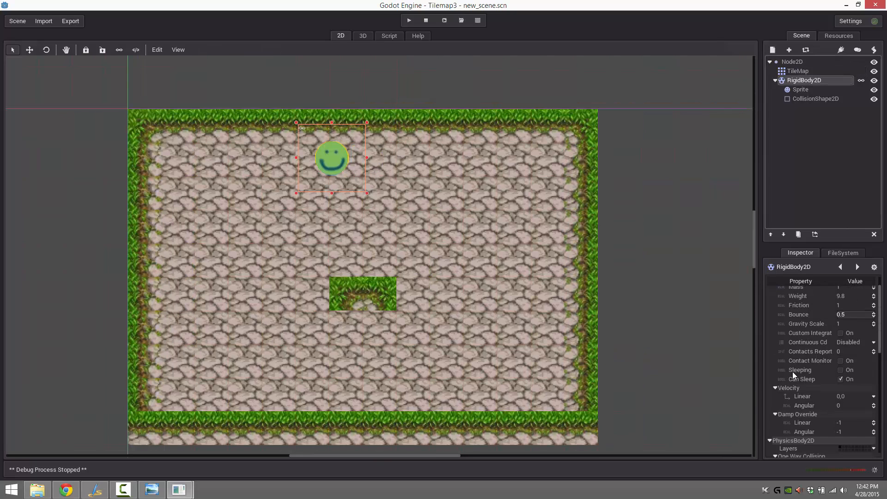
scroll(827, 431, down, 1)
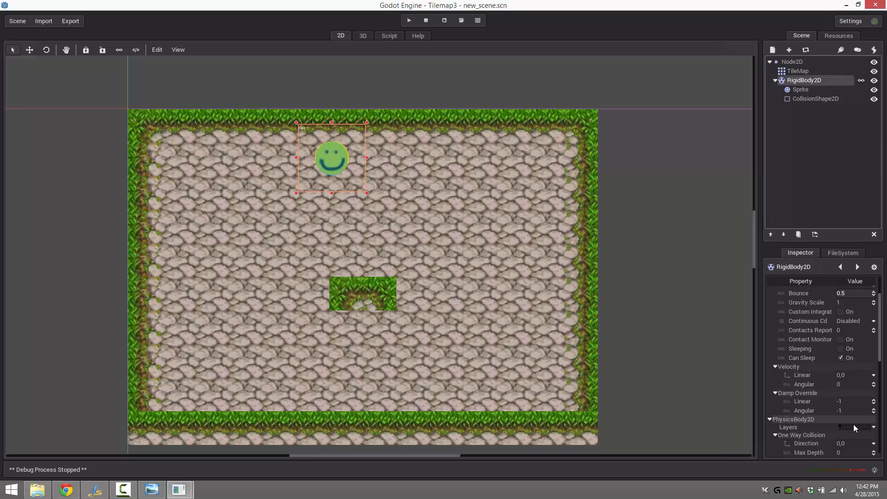
click(799, 72)
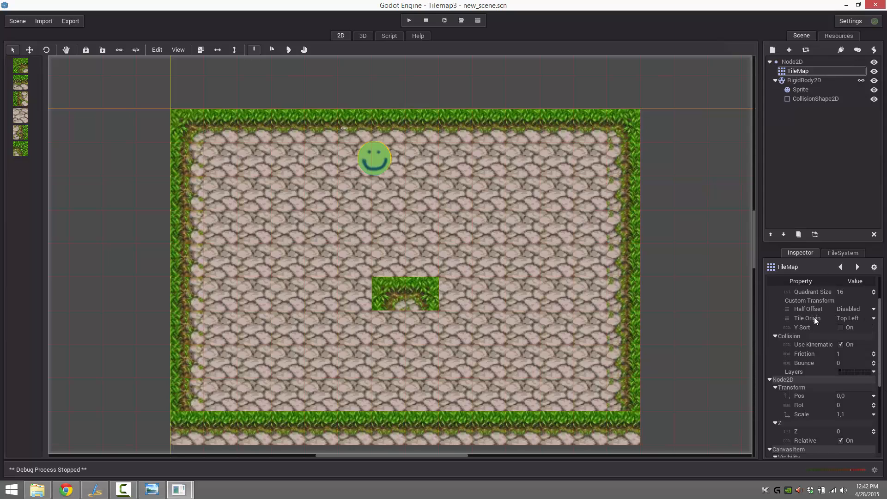
click(875, 319)
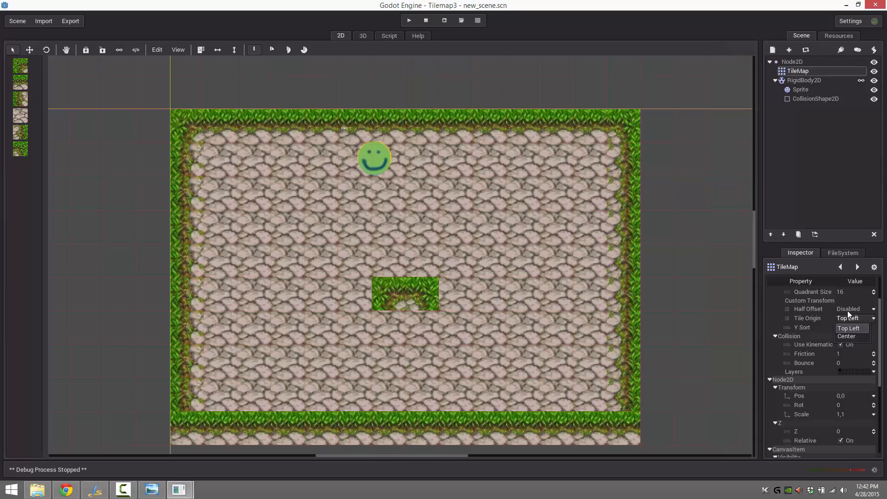
click(877, 318)
scroll(883, 310, up, 3)
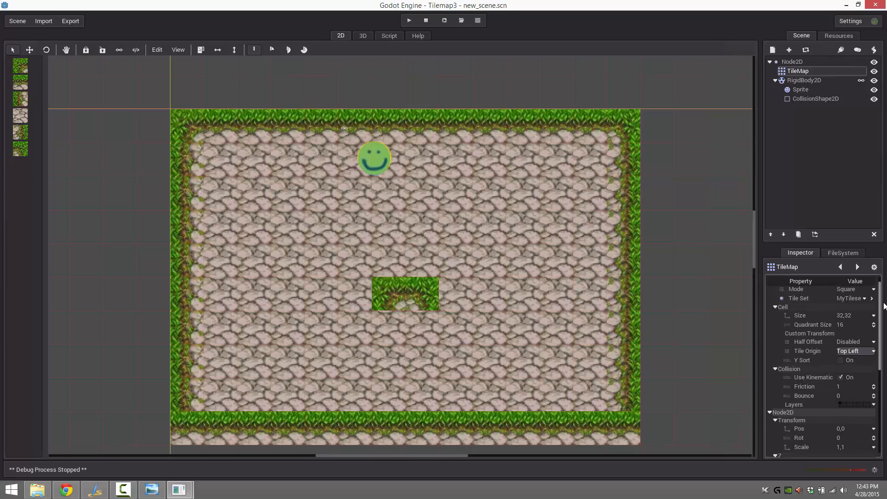
scroll(885, 306, up, 1)
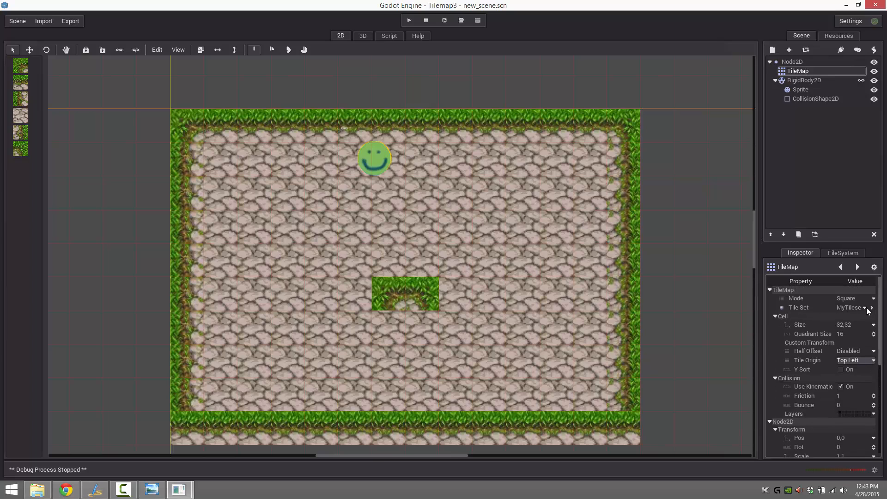
Open the TileMap's tile set for editing and examine its theme commands and the shape types available for Tile1.
click(867, 308)
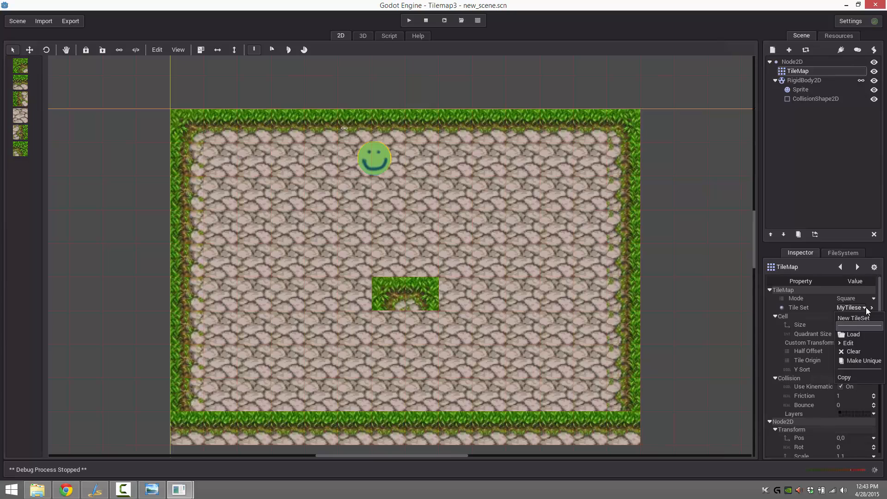
click(847, 344)
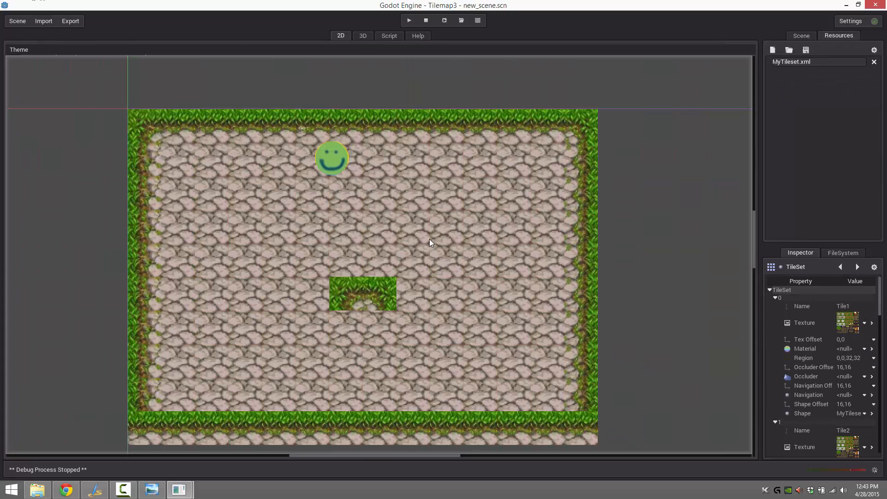
click(20, 50)
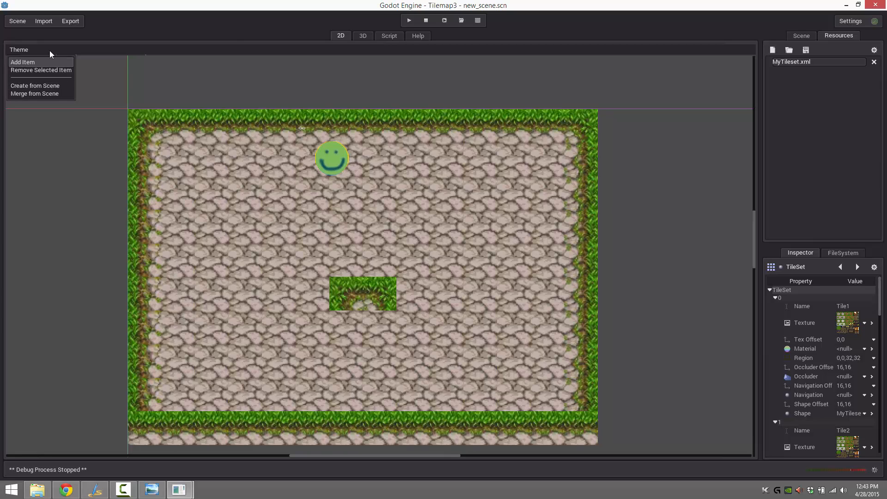
click(811, 292)
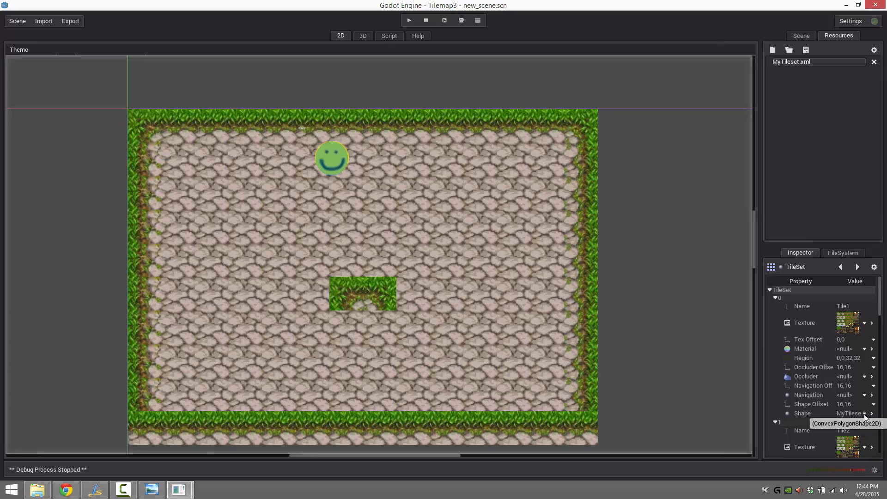
click(865, 414)
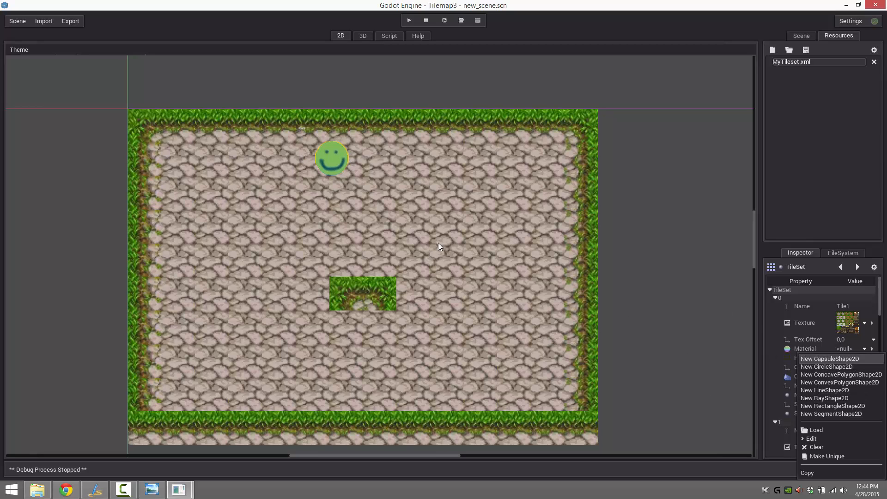
click(665, 304)
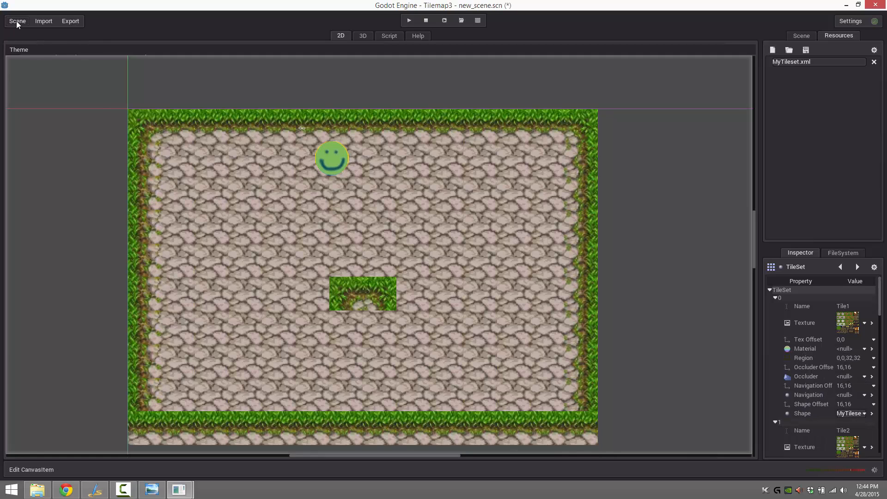
Save the current scene.
click(17, 21)
click(24, 52)
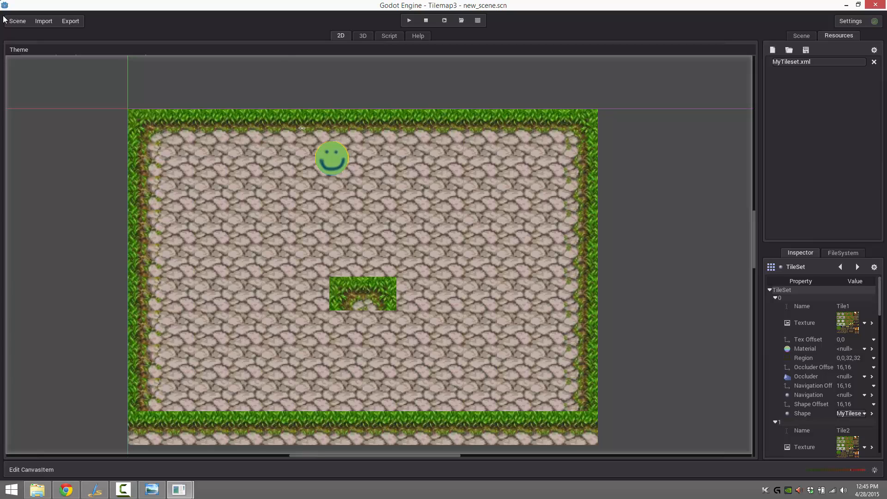
Save new_scene.scn and go back to the previously opened scene, tilemap.scn.
click(14, 50)
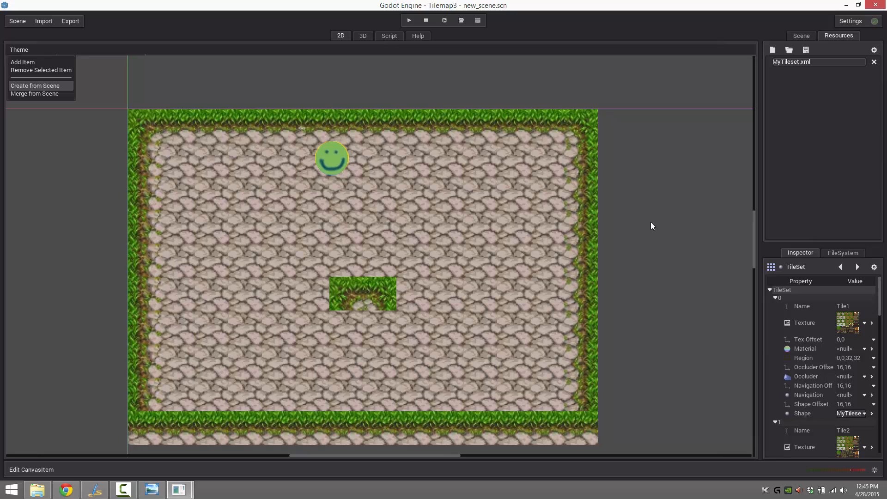
click(668, 143)
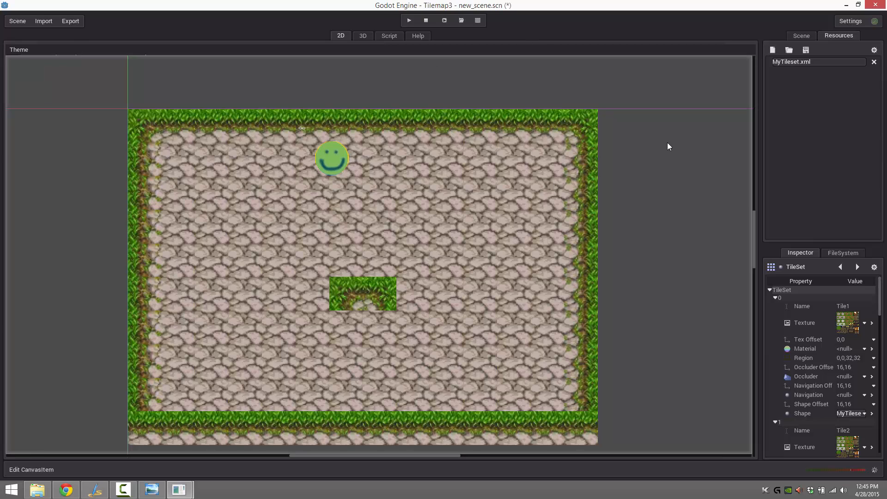
click(17, 21)
click(24, 50)
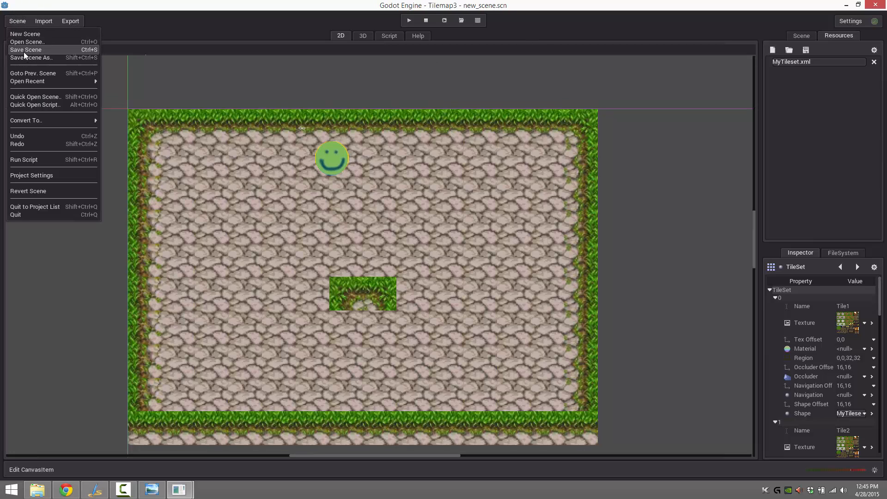
click(10, 23)
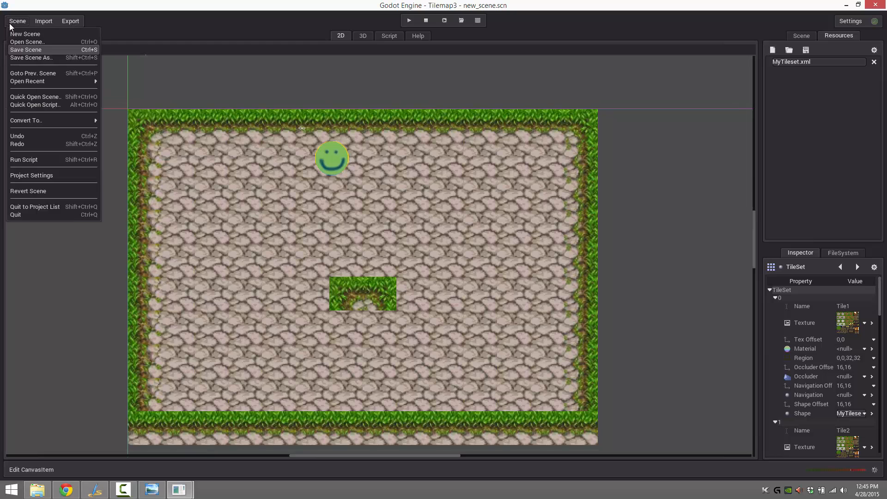
click(38, 73)
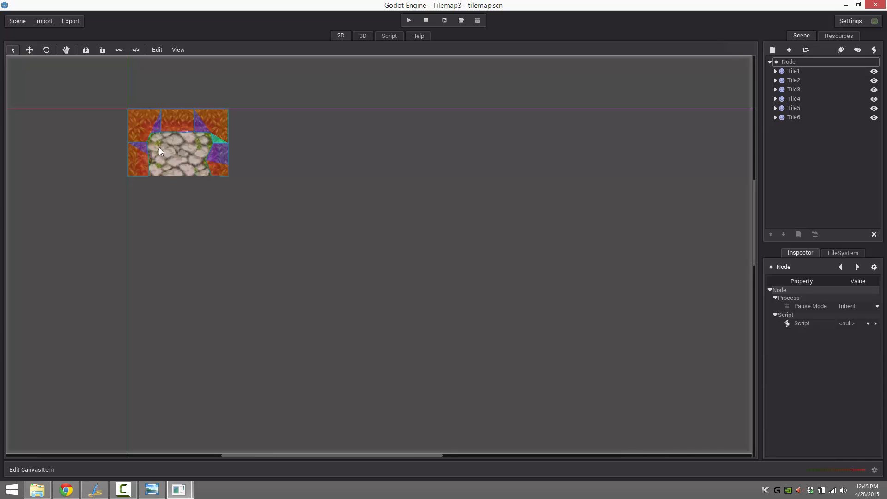
Inspect the Tile1 sprite's properties and view its source sprite sheet, PathAndObjects.png.
click(781, 73)
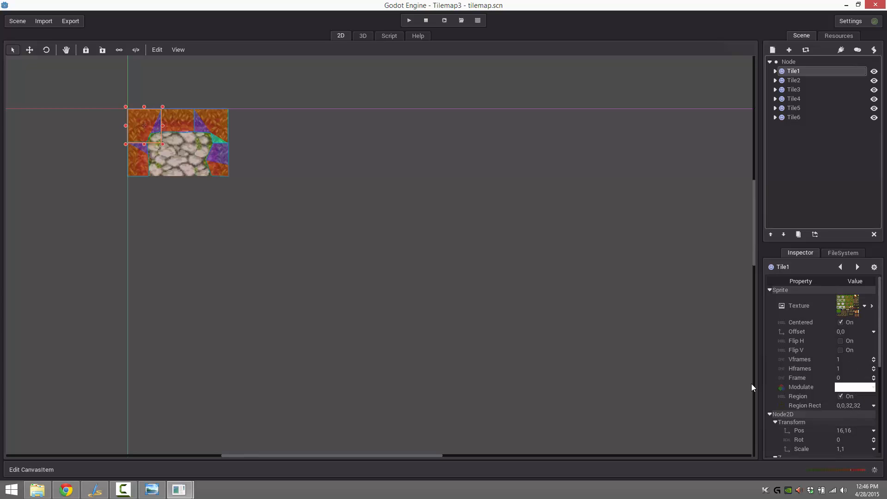
click(152, 490)
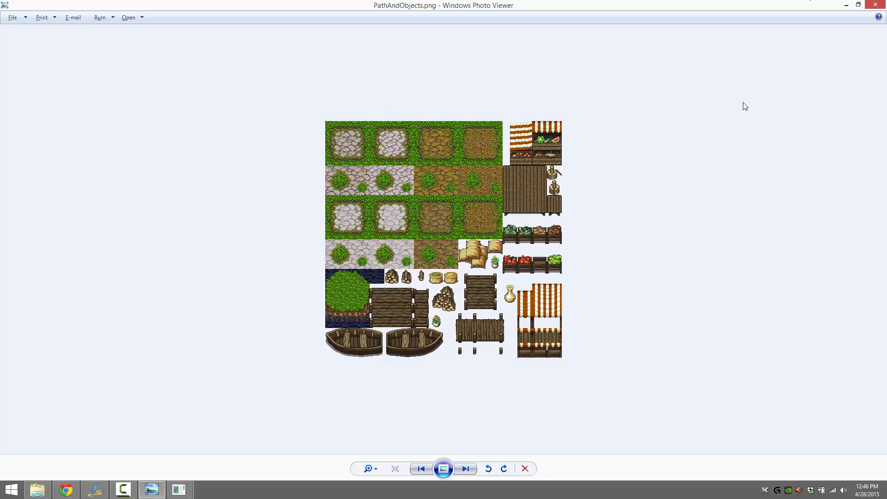
click(847, 5)
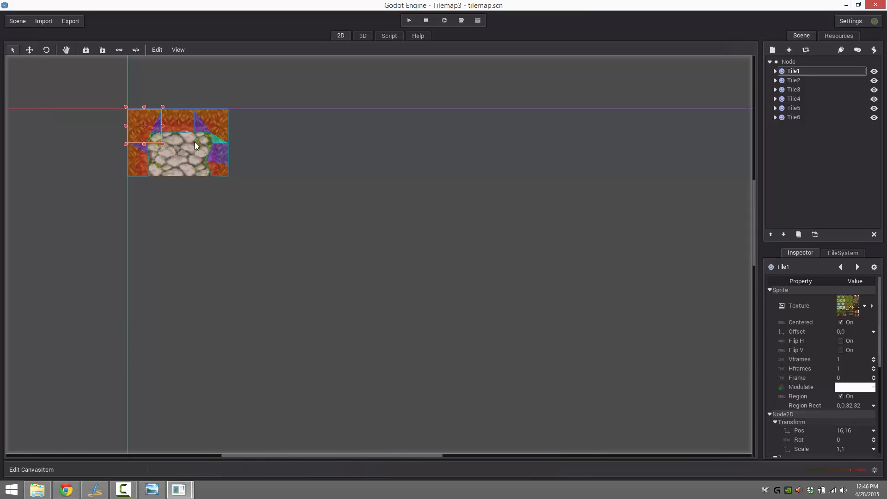
Examine the StaticBody2D and CollisionPolygon2D nested under Tile1, and collapse Tile1 in the scene tree.
click(775, 71)
click(799, 81)
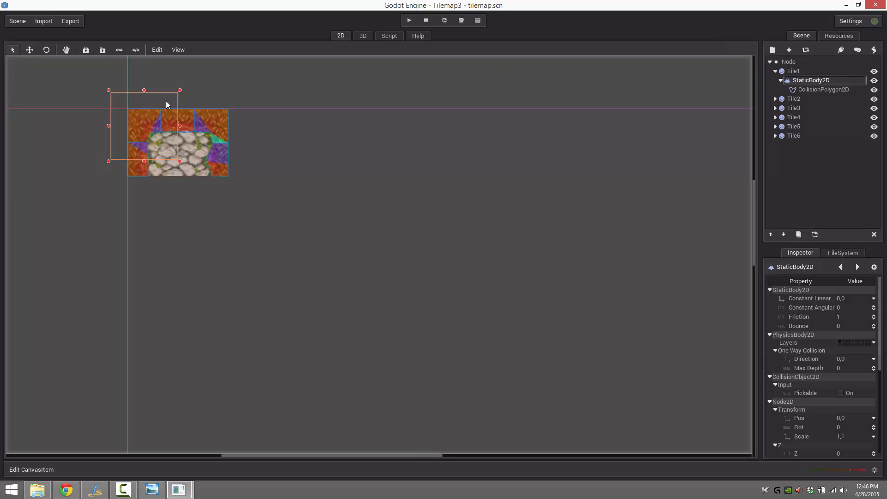
click(808, 91)
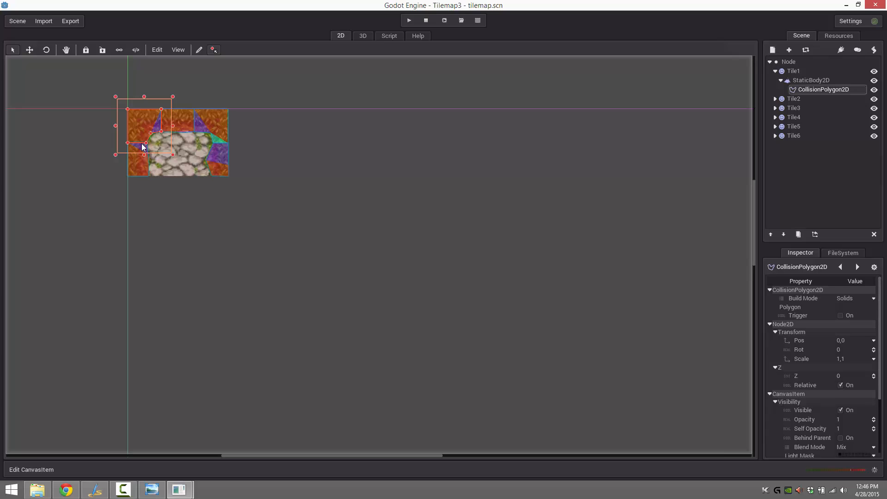
click(830, 80)
click(822, 88)
click(778, 78)
click(779, 81)
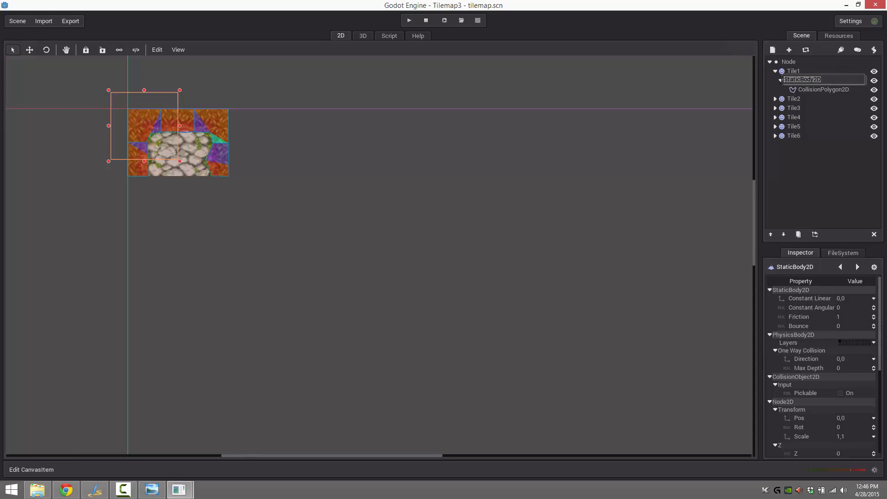
click(776, 71)
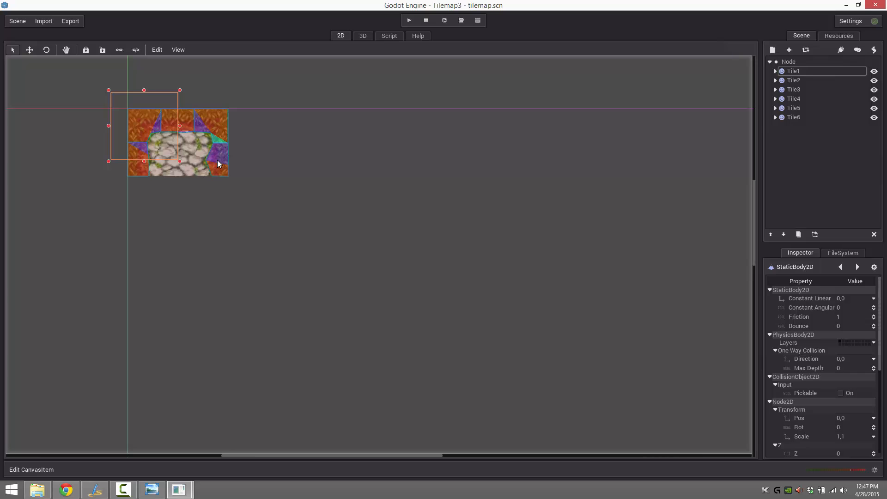
Review the snap configuration without changing it, and switch the grid display and snapping on and off again.
click(156, 50)
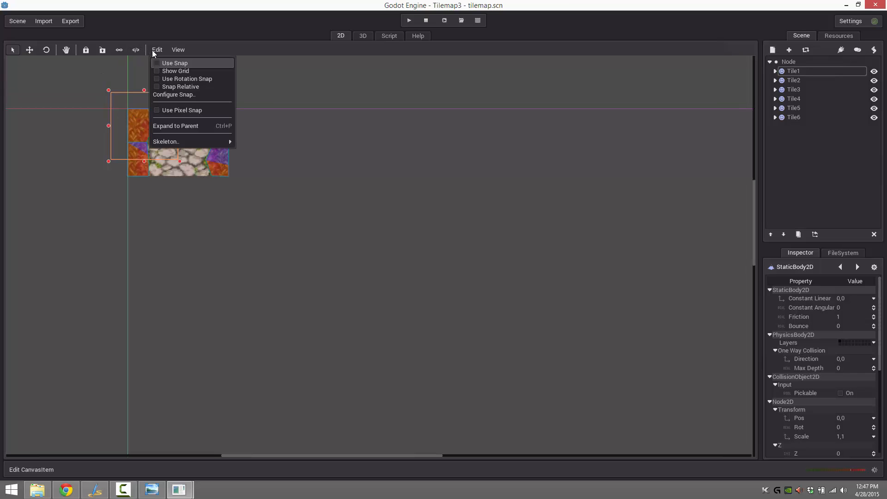
click(166, 97)
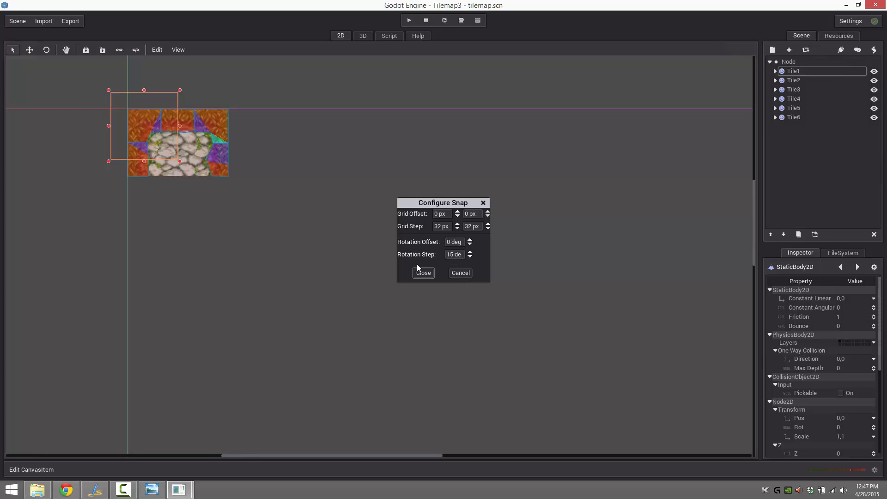
click(469, 273)
click(150, 50)
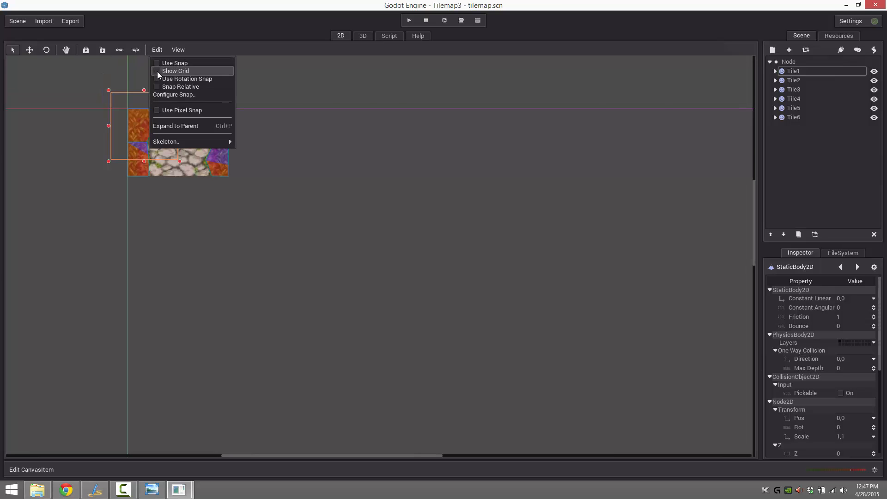
click(158, 71)
click(152, 52)
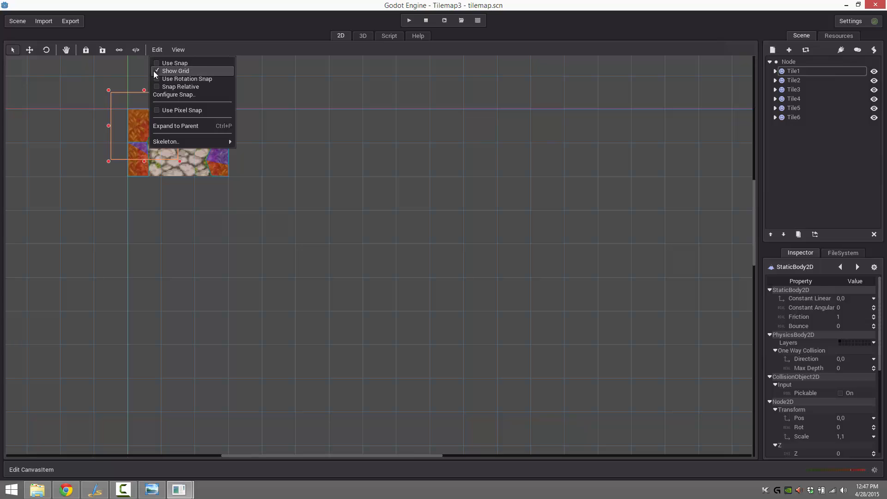
click(153, 70)
click(155, 53)
click(157, 62)
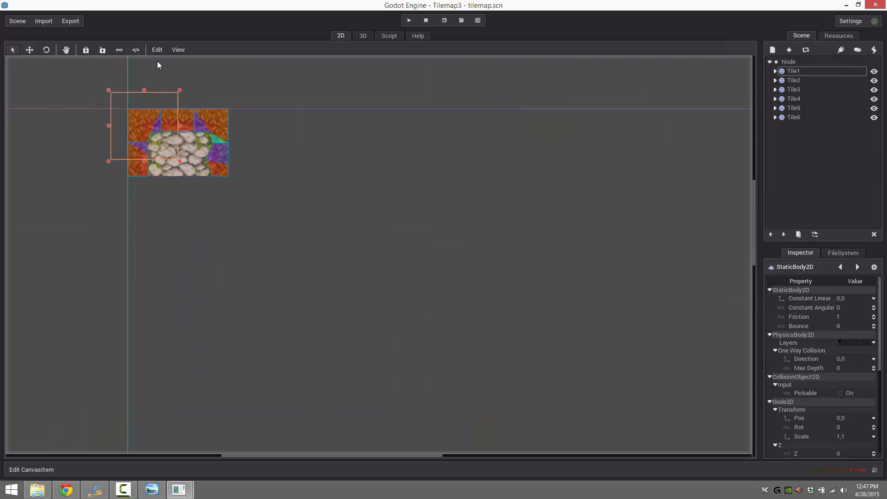
click(157, 50)
click(157, 63)
Review the scene's TileSet conversion command and open new_scene.scn.
click(18, 22)
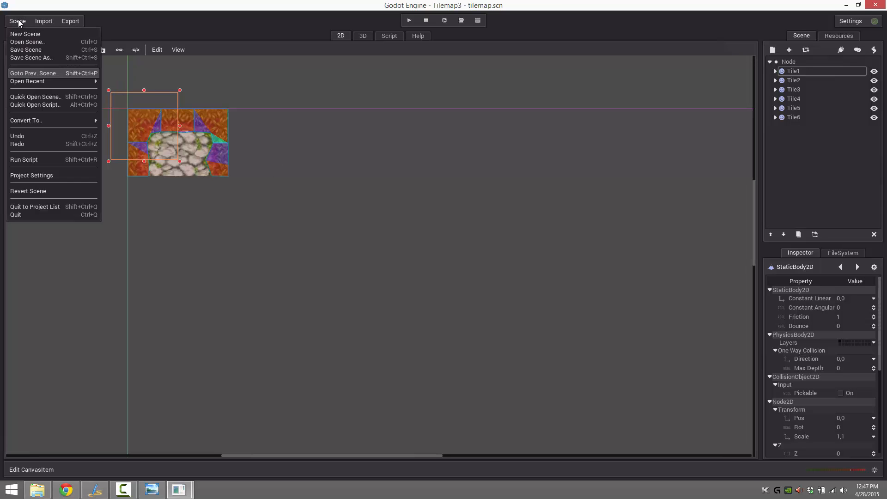
mouse_move(36, 119)
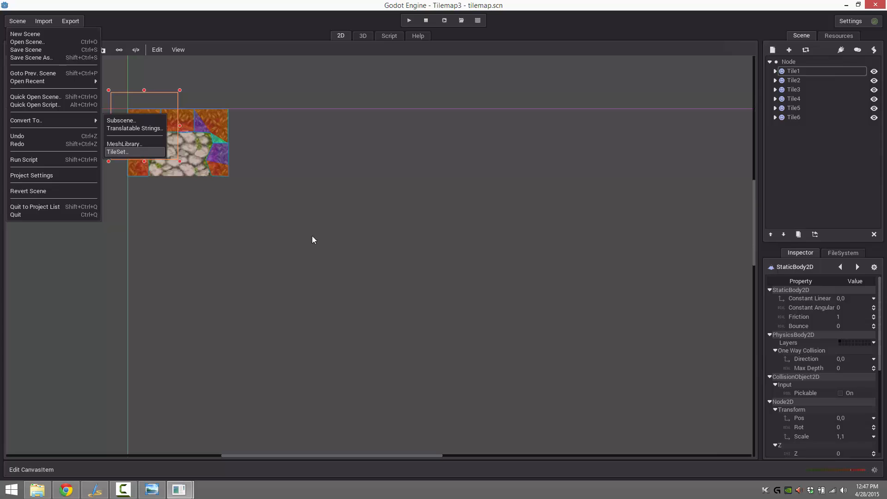
click(22, 41)
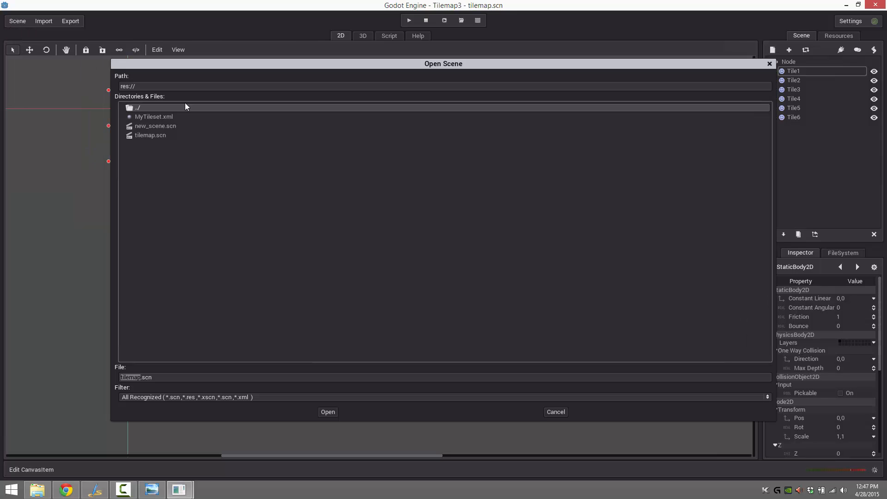
double_click(154, 126)
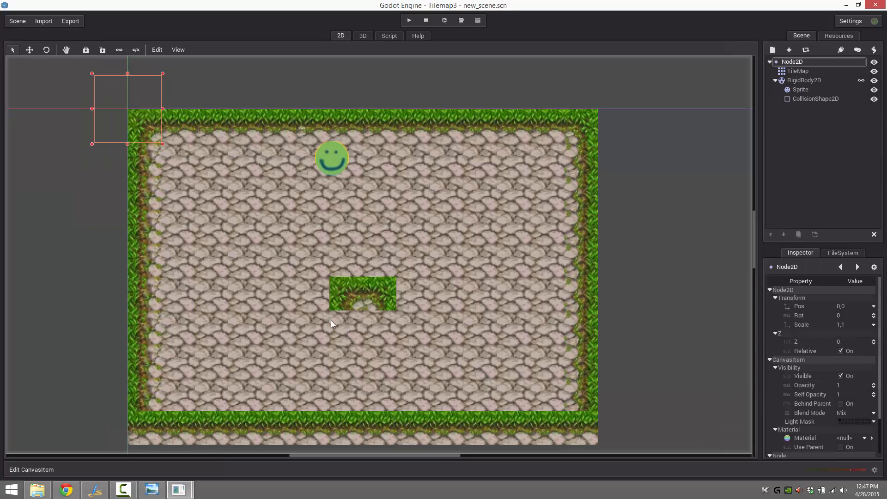
Inspect the TileMap and RigidBody2D nodes, run the project to test the smiley's collisions, and close the game window.
click(789, 72)
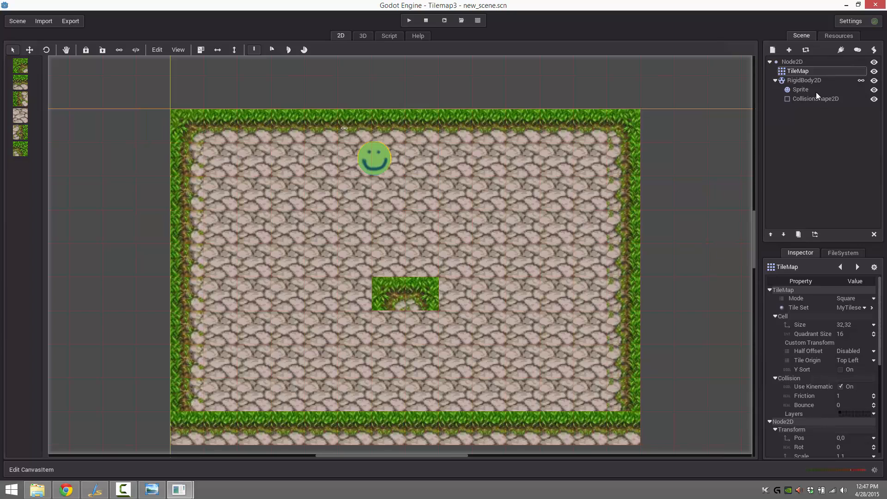
click(801, 81)
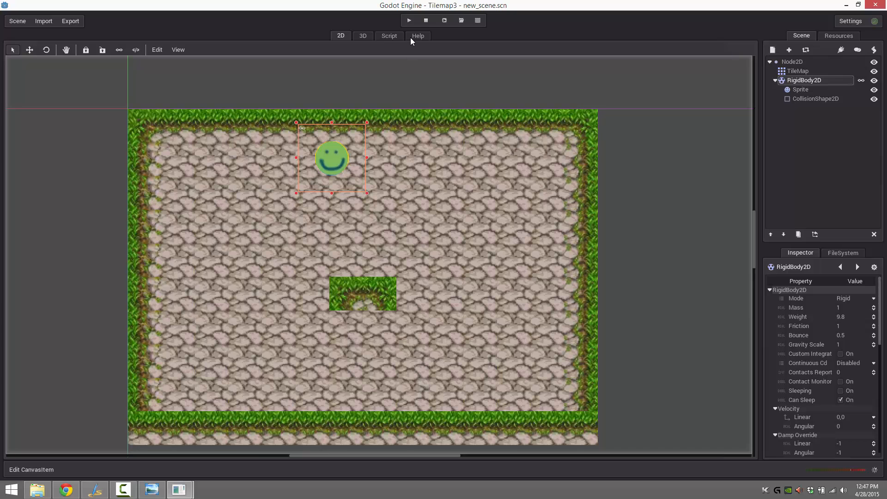
click(410, 20)
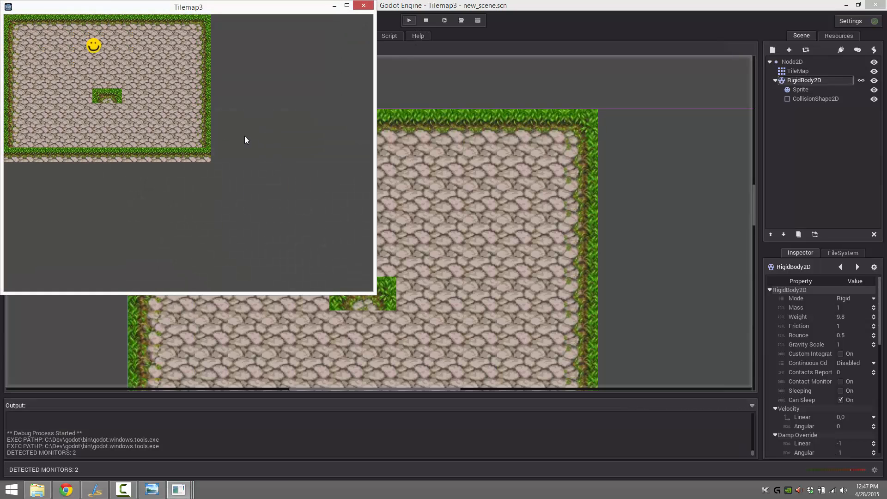
click(364, 6)
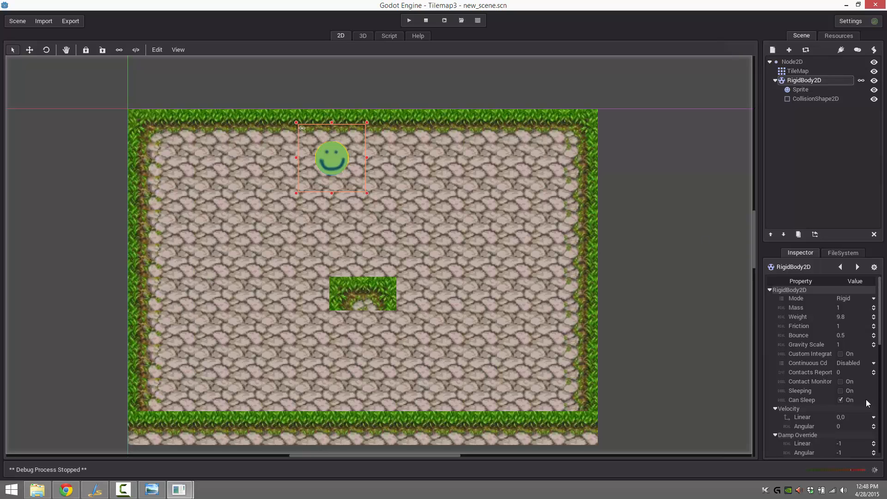
Examine the RigidBody2D's physics properties and the resource options for the TileMap's tile set.
scroll(863, 378, down, 5)
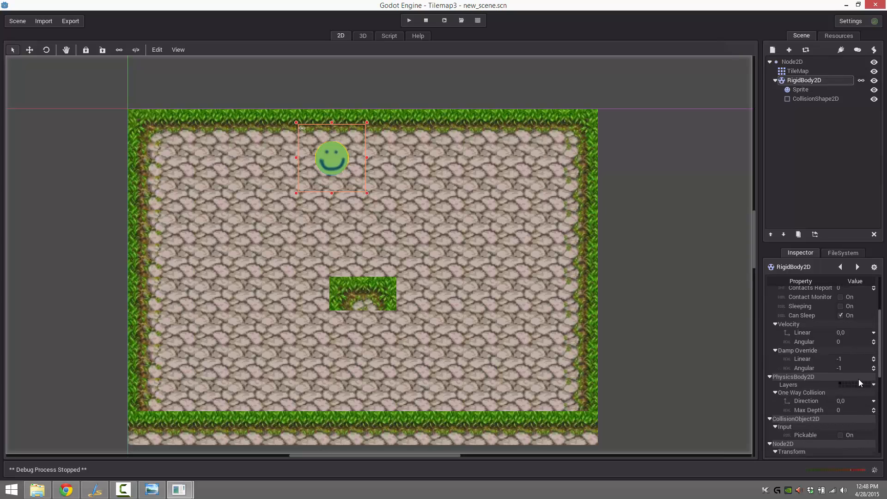
scroll(814, 365, up, 5)
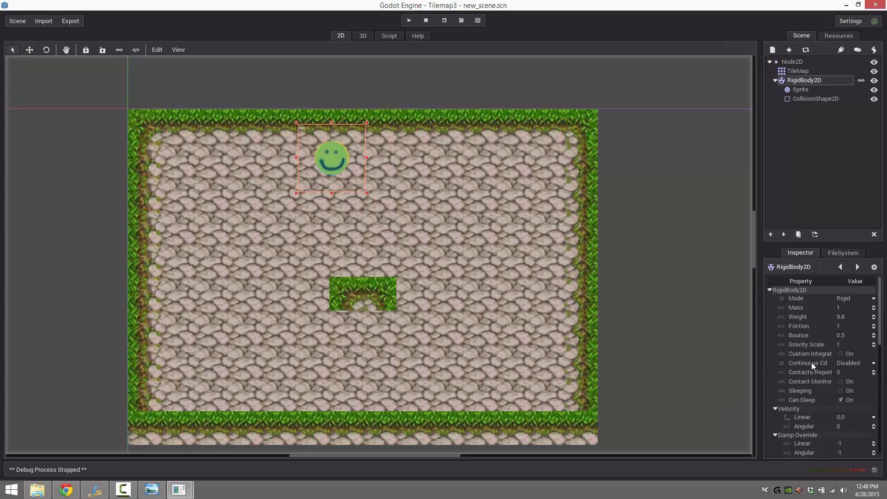
click(798, 71)
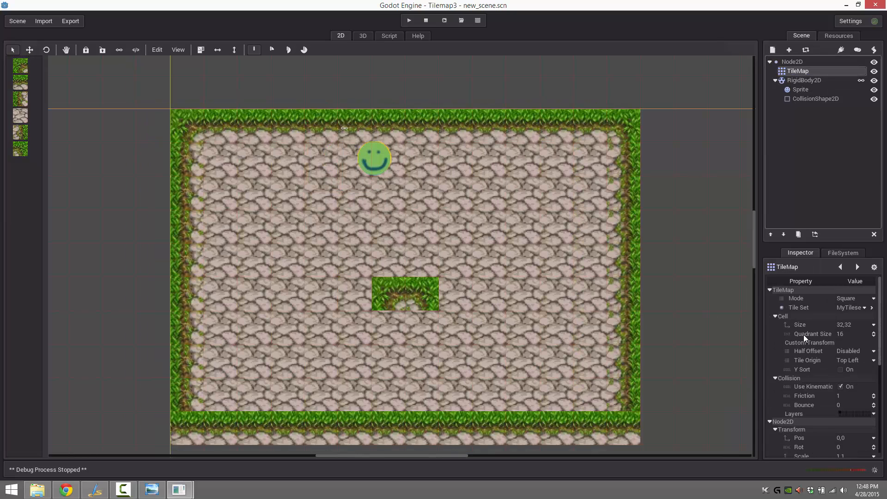
click(864, 308)
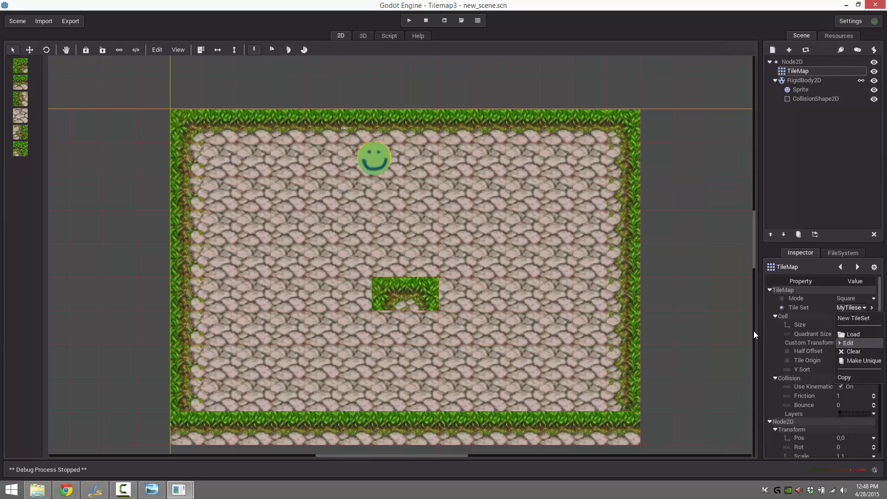
click(725, 310)
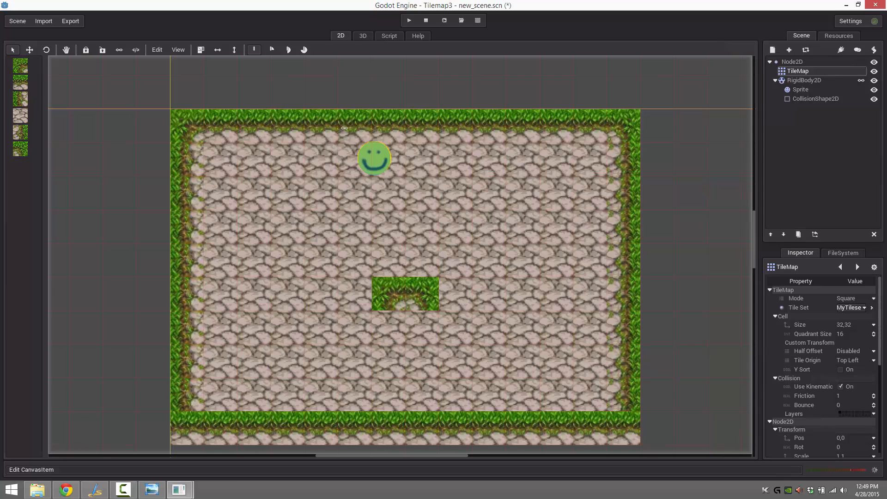
Switch to File Explorer and open MyTileset.xml from the Tilemap3 project folder in Sublime Text.
click(37, 490)
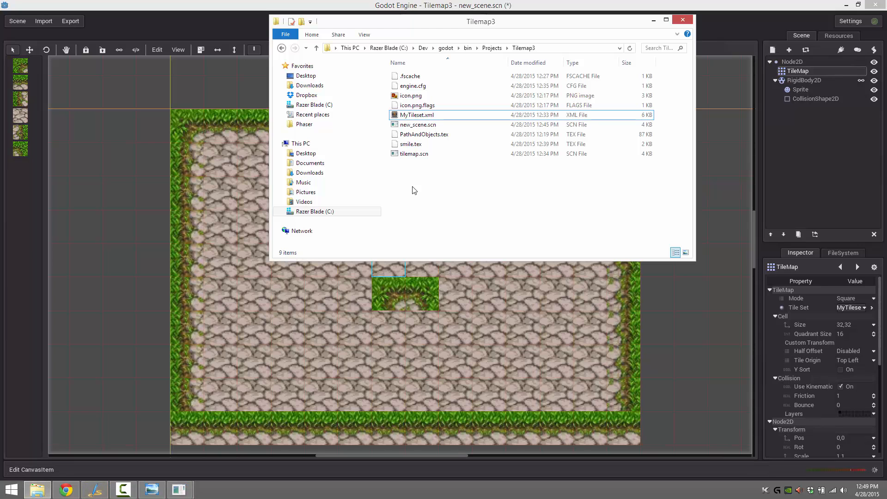
click(425, 119)
double_click(424, 115)
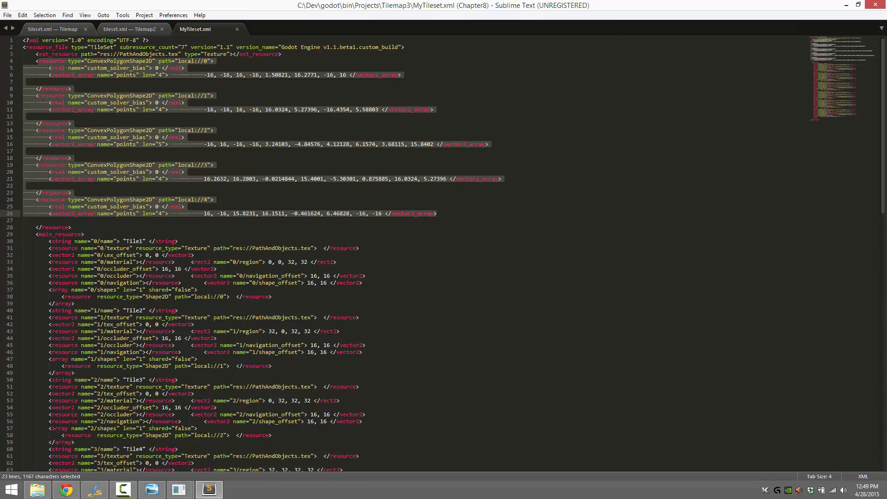
Examine the texture, offset and region entries of the tiles in MyTileset.xml, and switch back to Godot.
double_click(102, 248)
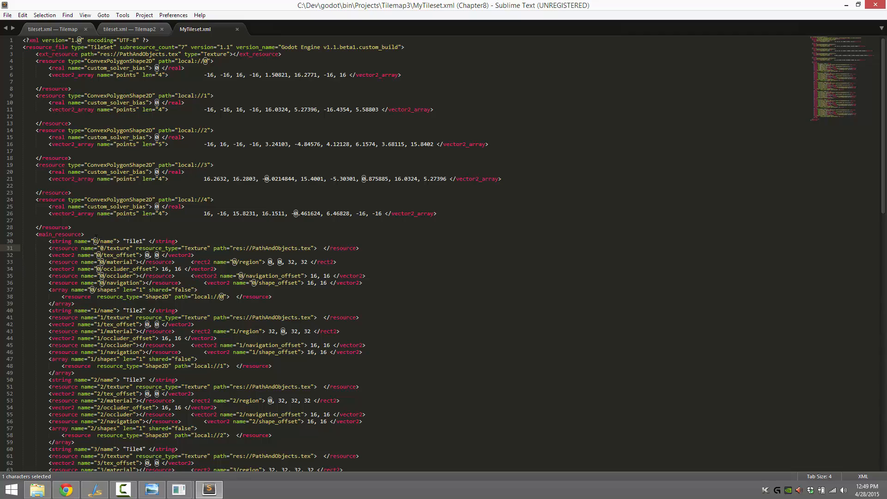
click(236, 276)
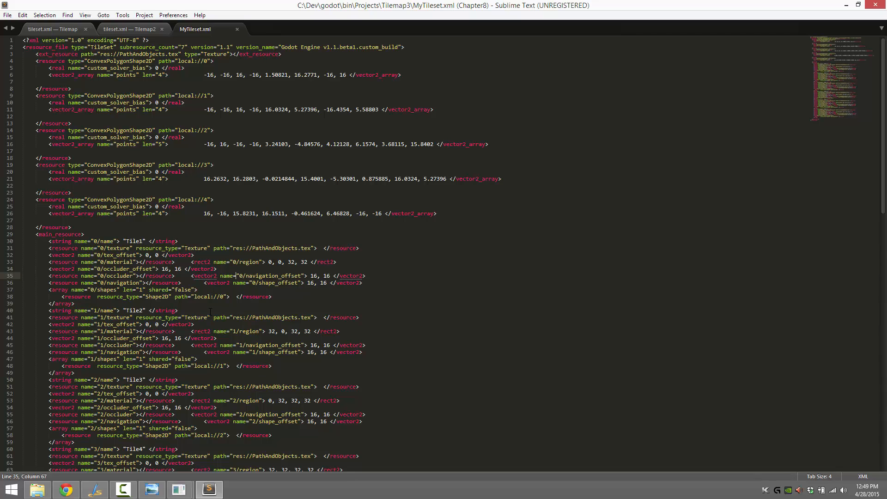
double_click(273, 331)
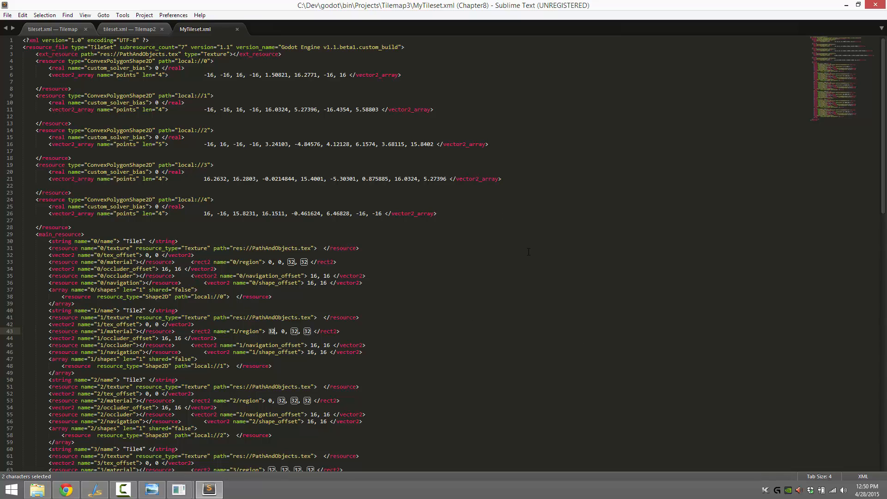
scroll(529, 252, down, 10)
scroll(521, 224, up, 10)
click(848, 5)
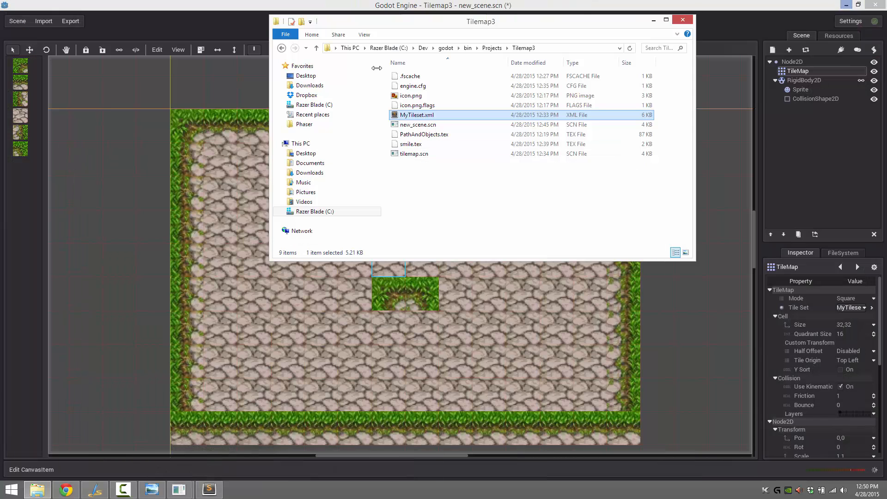
click(142, 273)
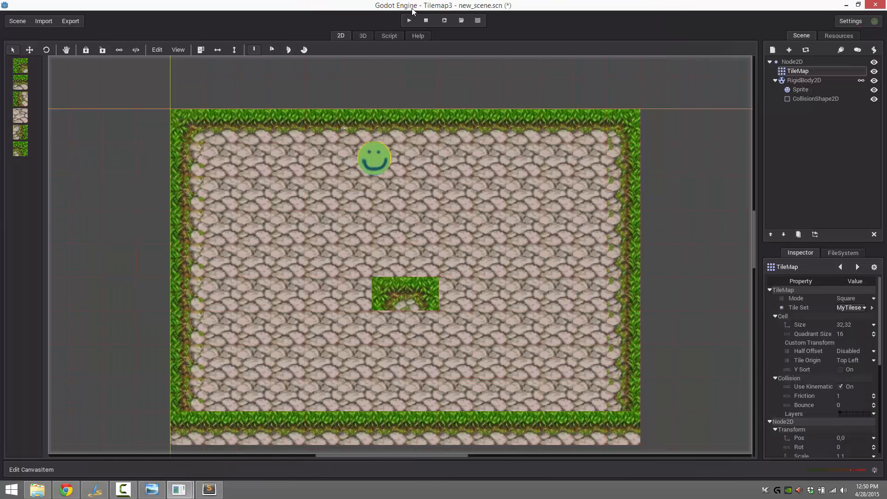